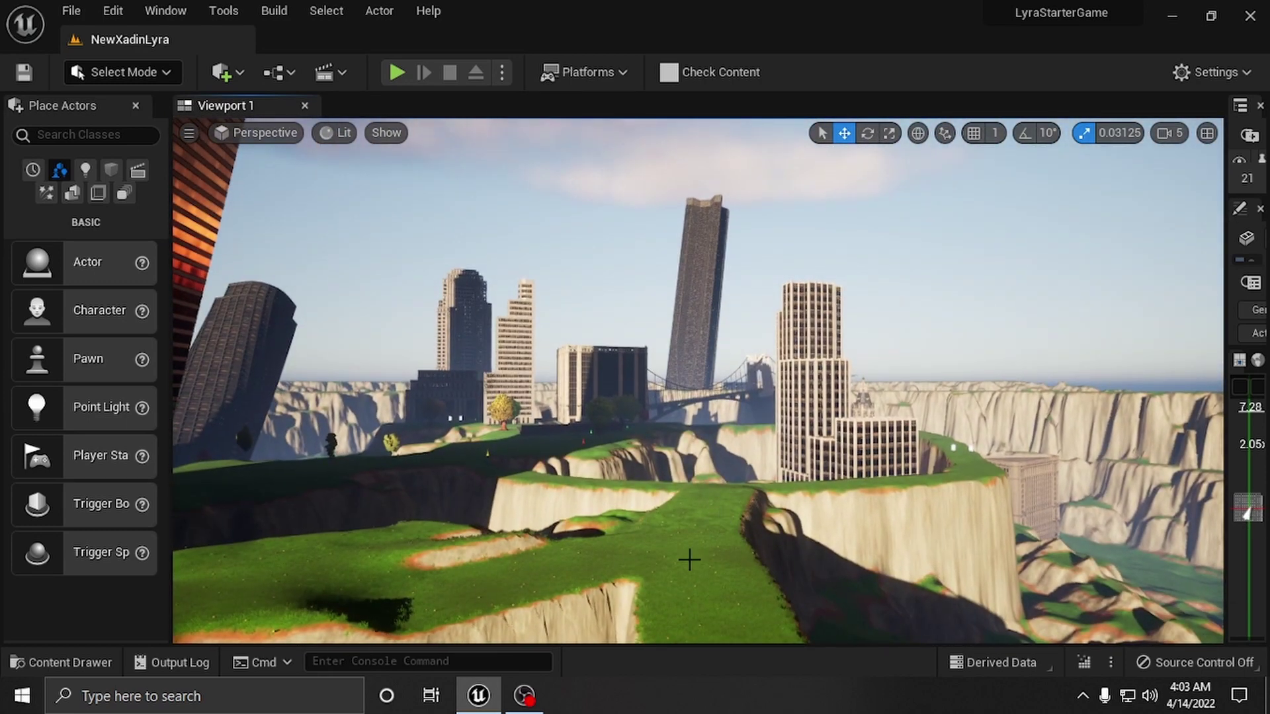
Step: Examine the landscape of the level around the cliffs, leaning towers, ramp arena and open grass field
{"action": "right_click_drag", "start_coordinate": [683, 519], "coordinate": [759, 540]}
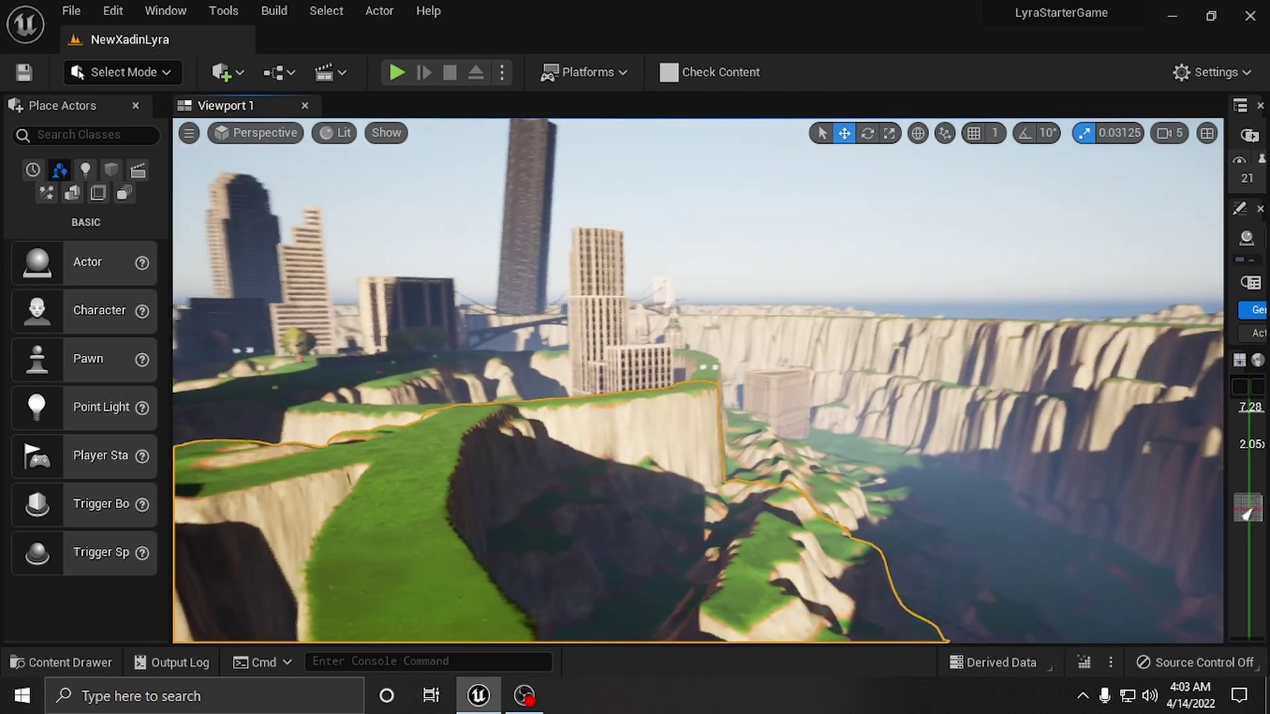
{"action": "right_click_drag", "start_coordinate": [681, 511], "coordinate": [595, 415]}
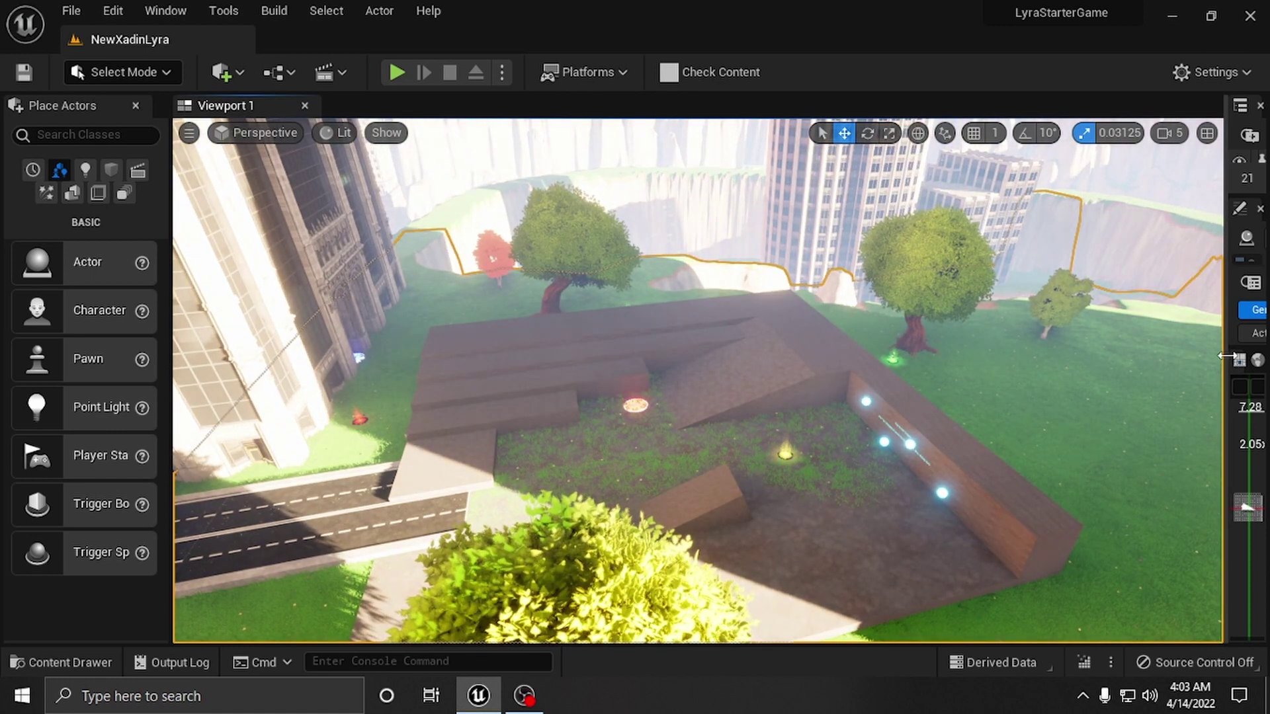
{"action": "left_click_drag", "start_coordinate": [1227, 357], "coordinate": [1063, 349]}
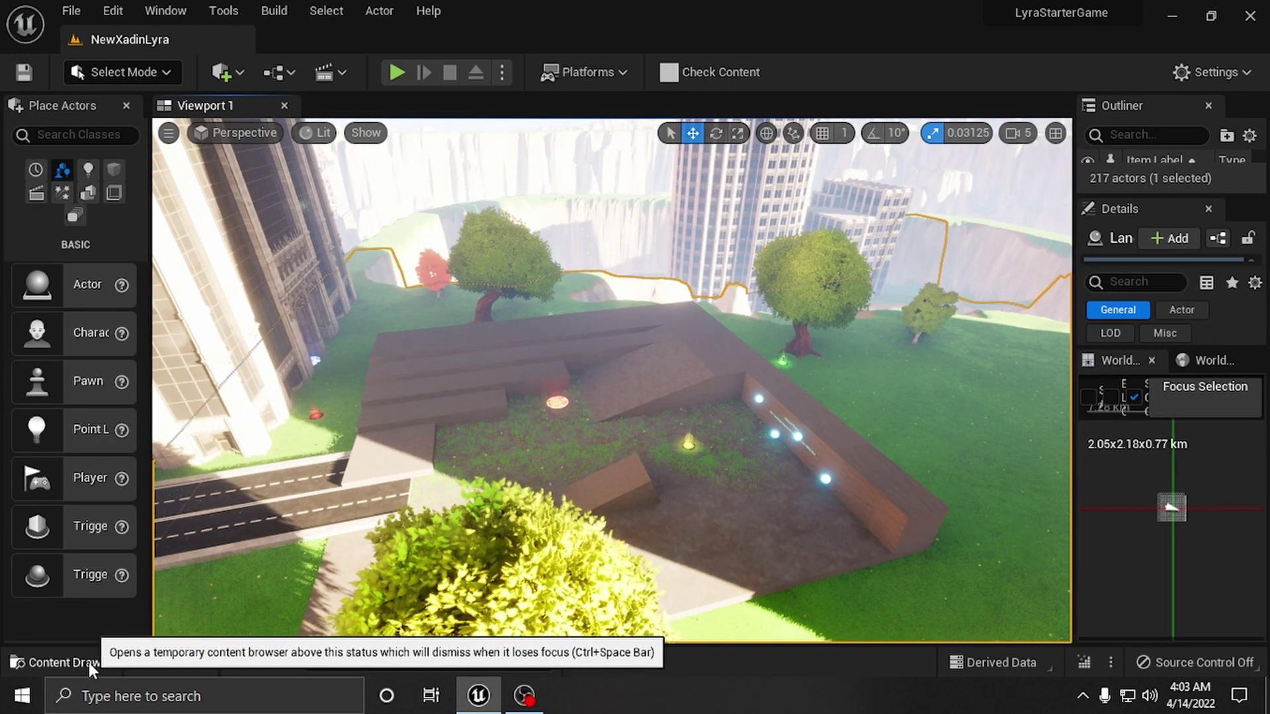
{"action": "right_click_drag", "start_coordinate": [493, 538], "coordinate": [559, 538]}
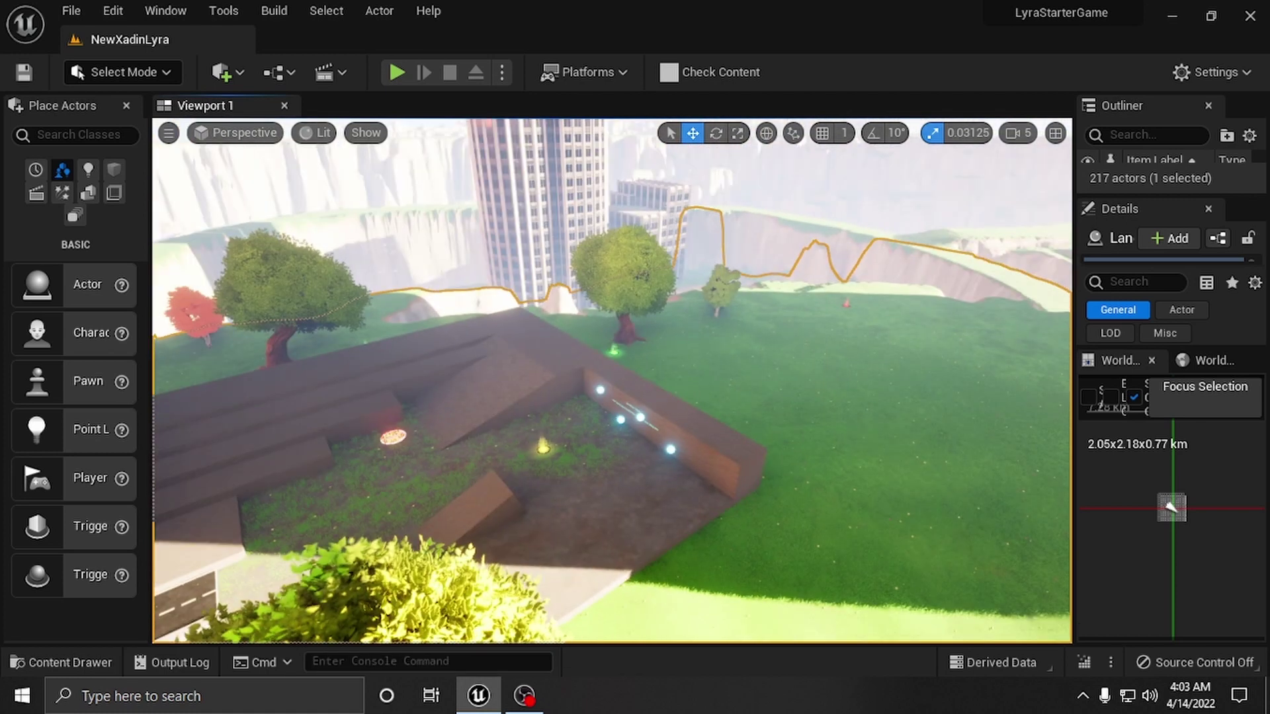
{"action": "right_click_drag", "start_coordinate": [633, 490], "coordinate": [433, 449]}
{"action": "right_click_drag", "start_coordinate": [668, 405], "coordinate": [562, 476]}
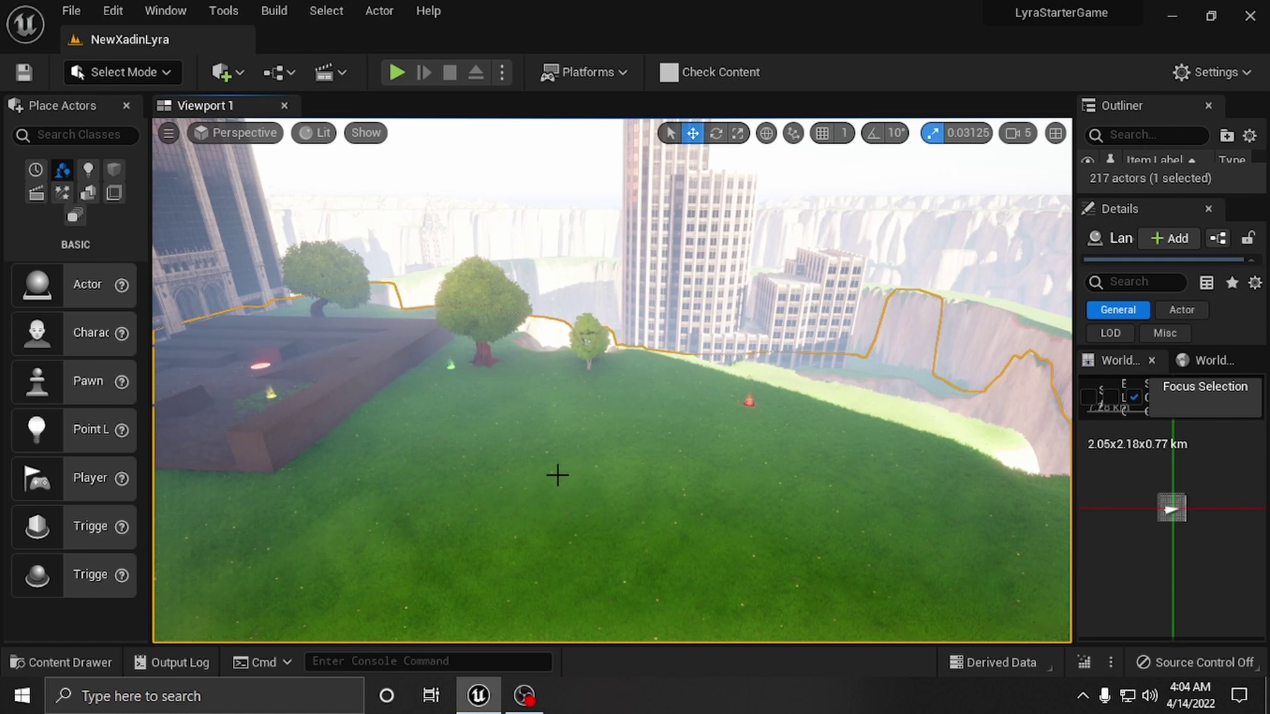
{"action": "right_click_drag", "start_coordinate": [580, 452], "coordinate": [466, 403]}
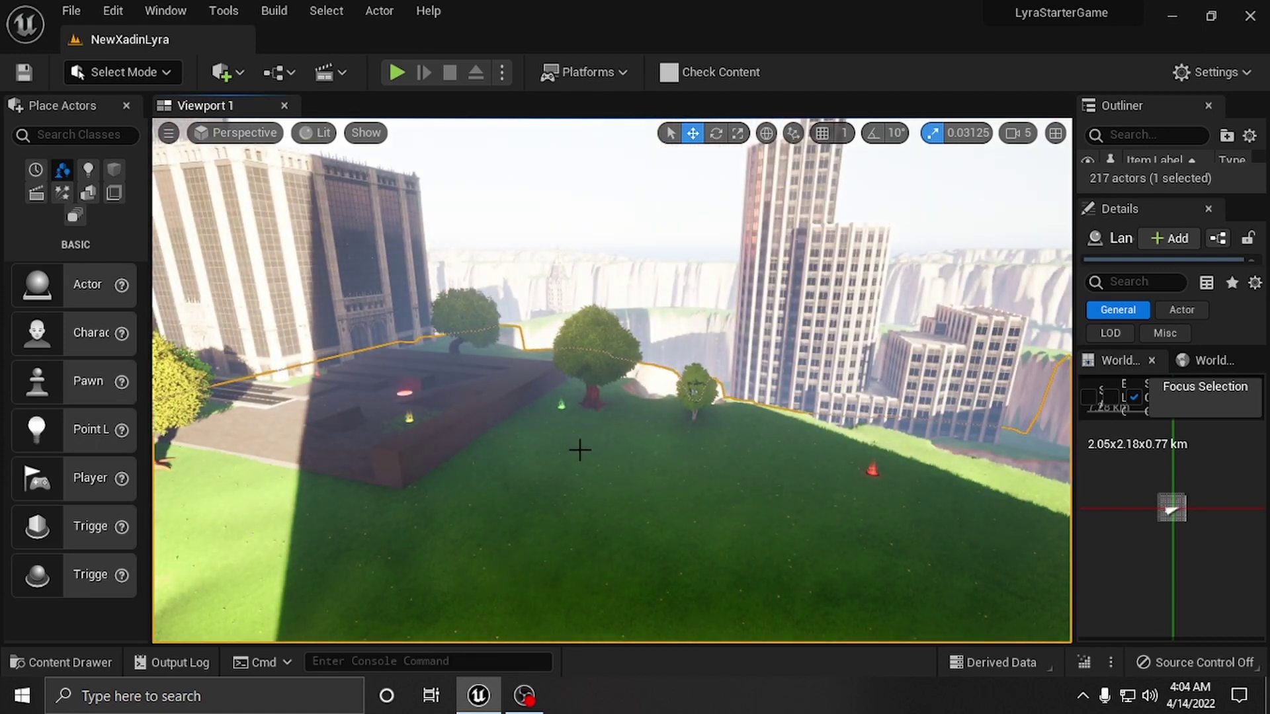
{"action": "right_click_drag", "start_coordinate": [571, 457], "coordinate": [645, 493]}
{"action": "key", "text": "w"}
{"action": "right_click_drag", "start_coordinate": [506, 456], "coordinate": [544, 446]}
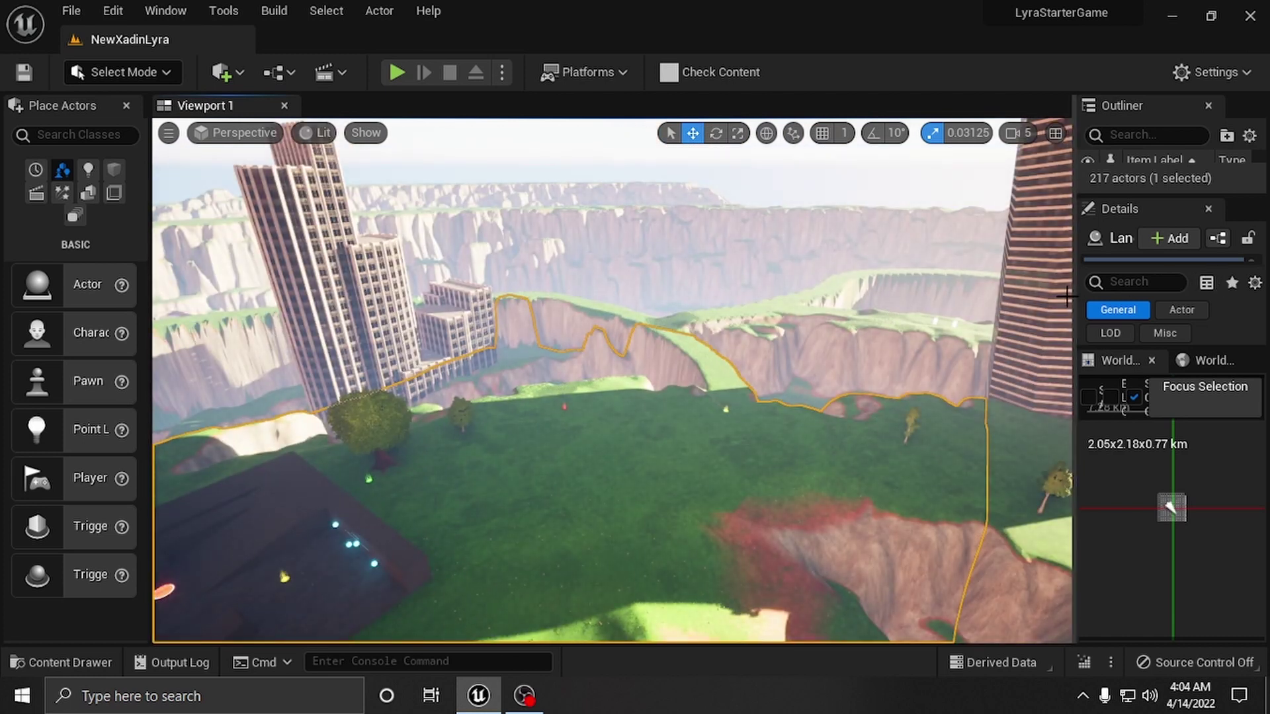
Step: Select the central block of World Partition cells around the camera and unload them, with the partition map enlarged
{"action": "left_click_drag", "start_coordinate": [1076, 300], "coordinate": [849, 300]}
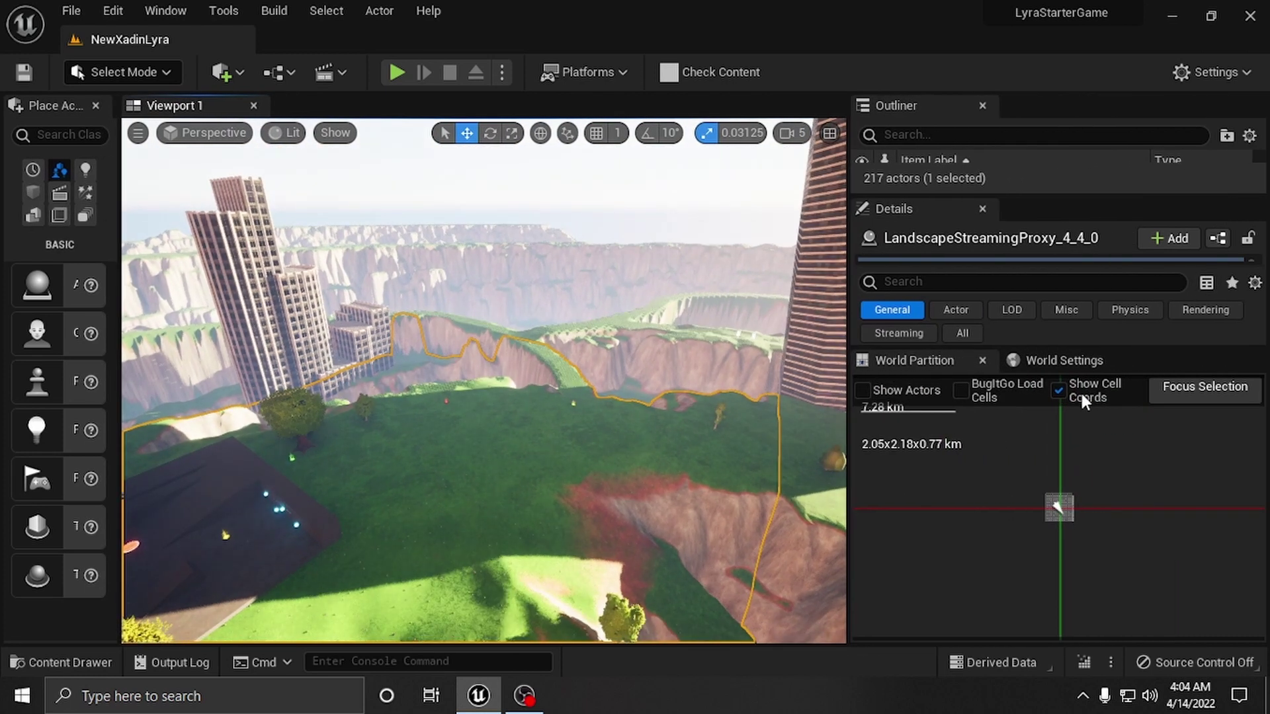
{"action": "scroll", "coordinate": [1074, 518], "scroll_direction": "up", "scroll_amount": 4}
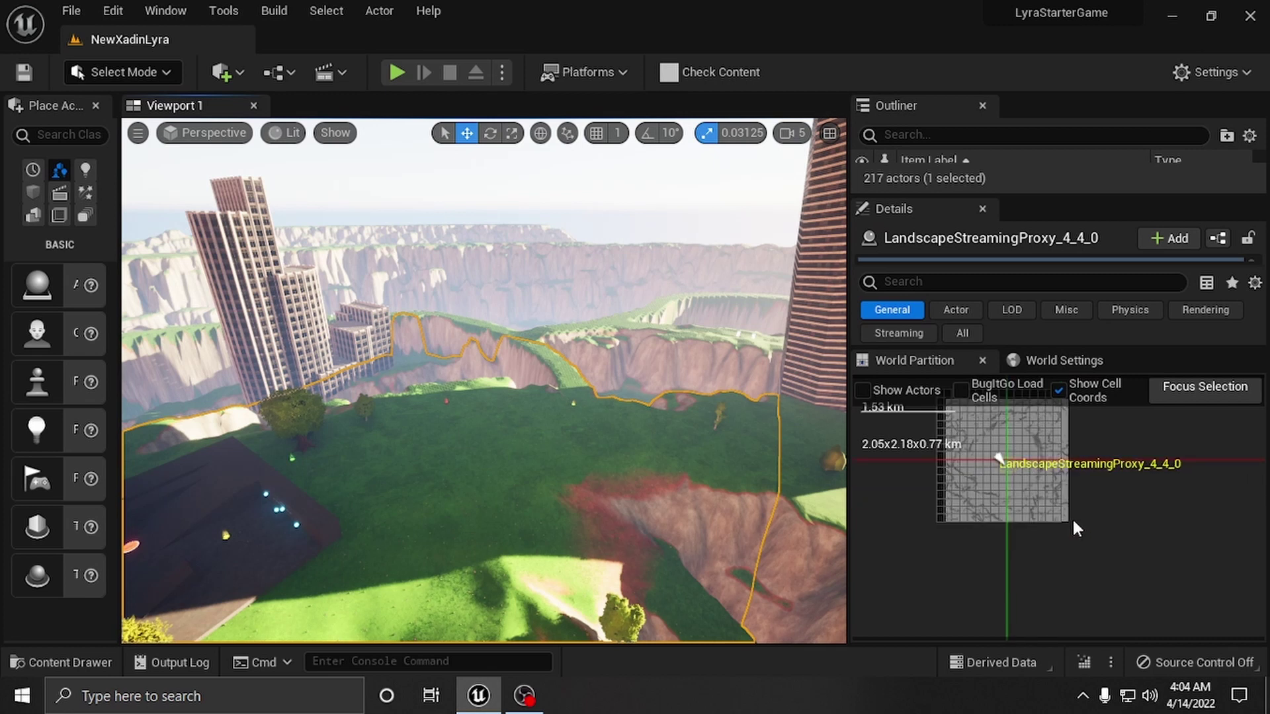
{"action": "scroll", "coordinate": [1013, 532], "scroll_direction": "up", "scroll_amount": 2}
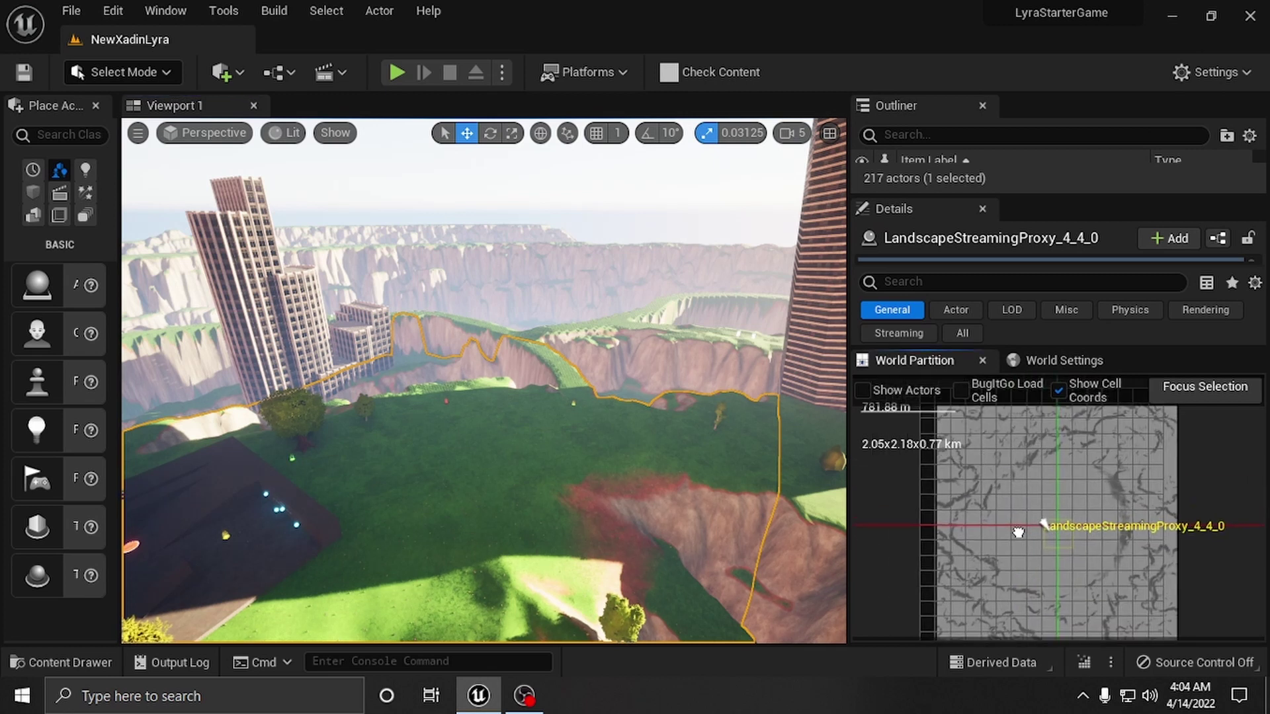
{"action": "left_click_drag", "start_coordinate": [1029, 469], "coordinate": [1112, 558]}
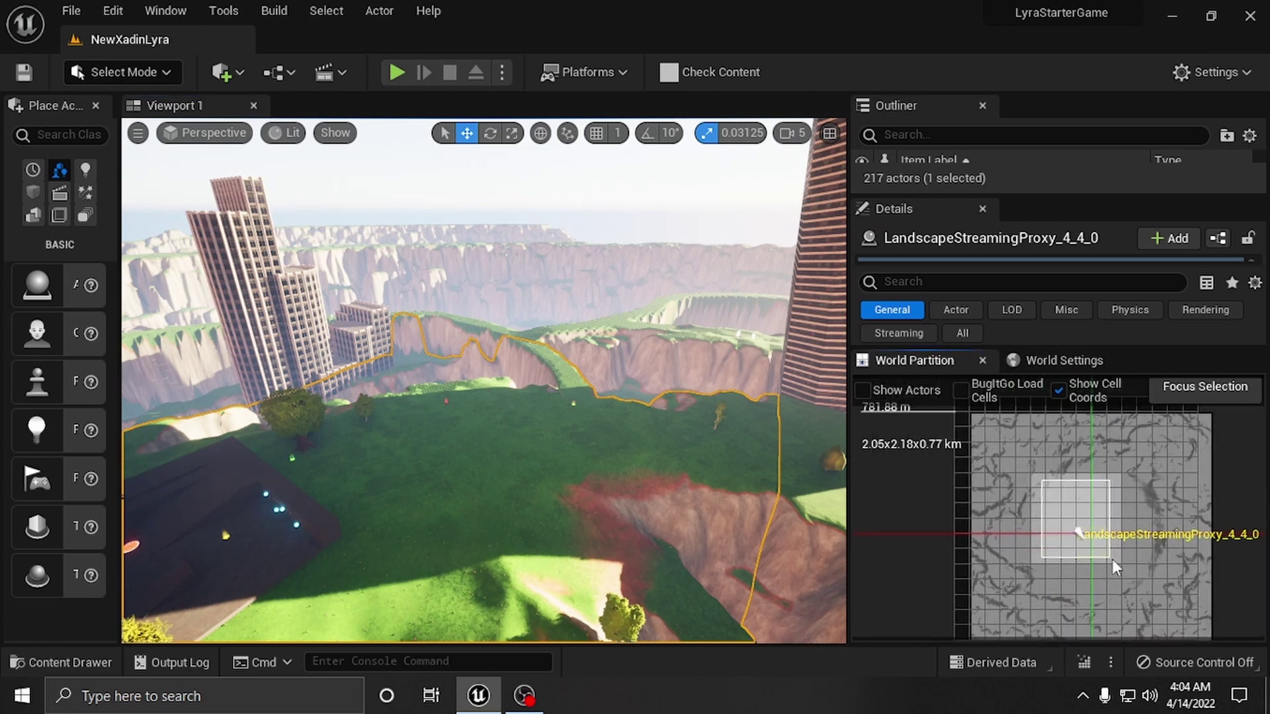
{"action": "right_click", "coordinate": [1074, 506]}
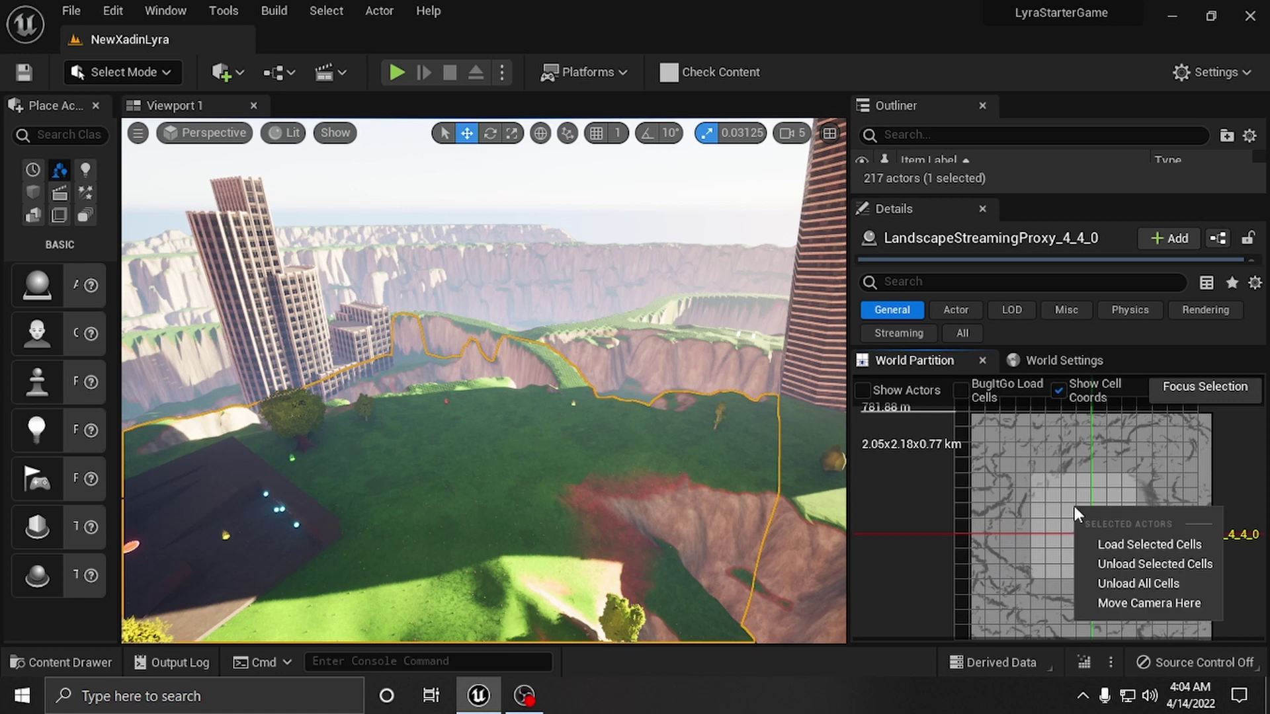
{"action": "left_click", "coordinate": [1130, 565]}
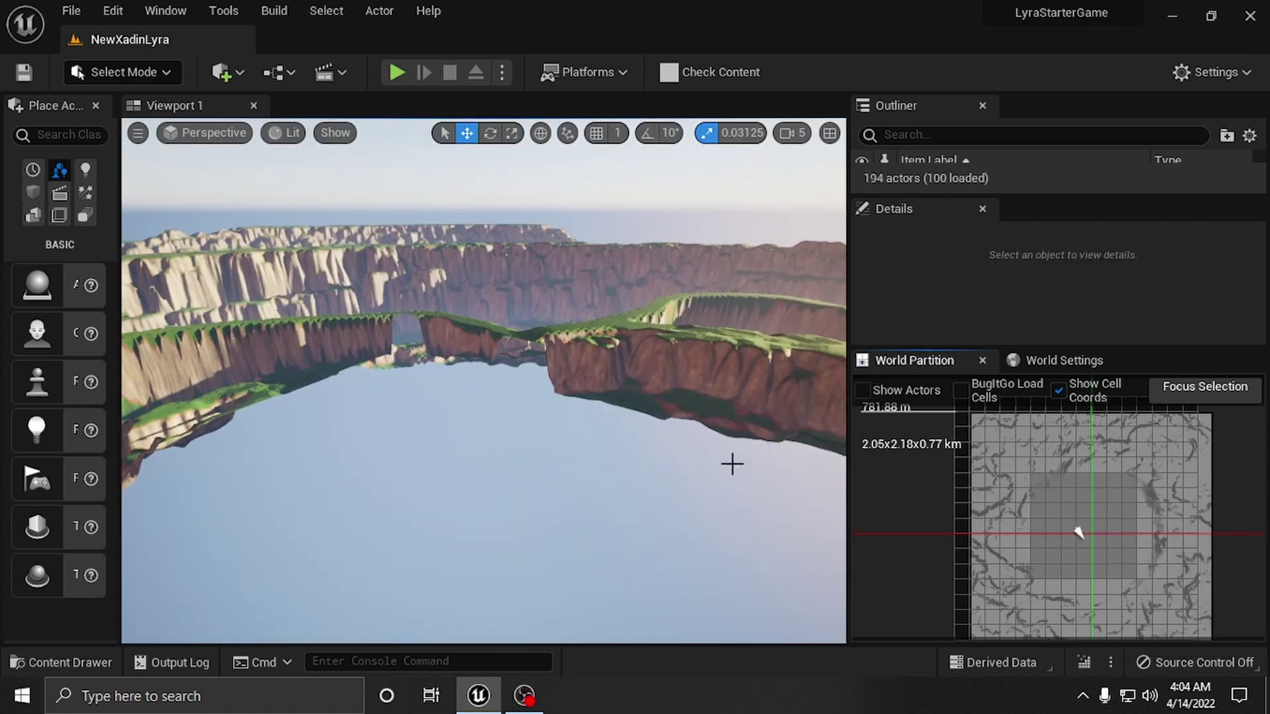
{"action": "right_click_drag", "start_coordinate": [732, 462], "coordinate": [778, 475]}
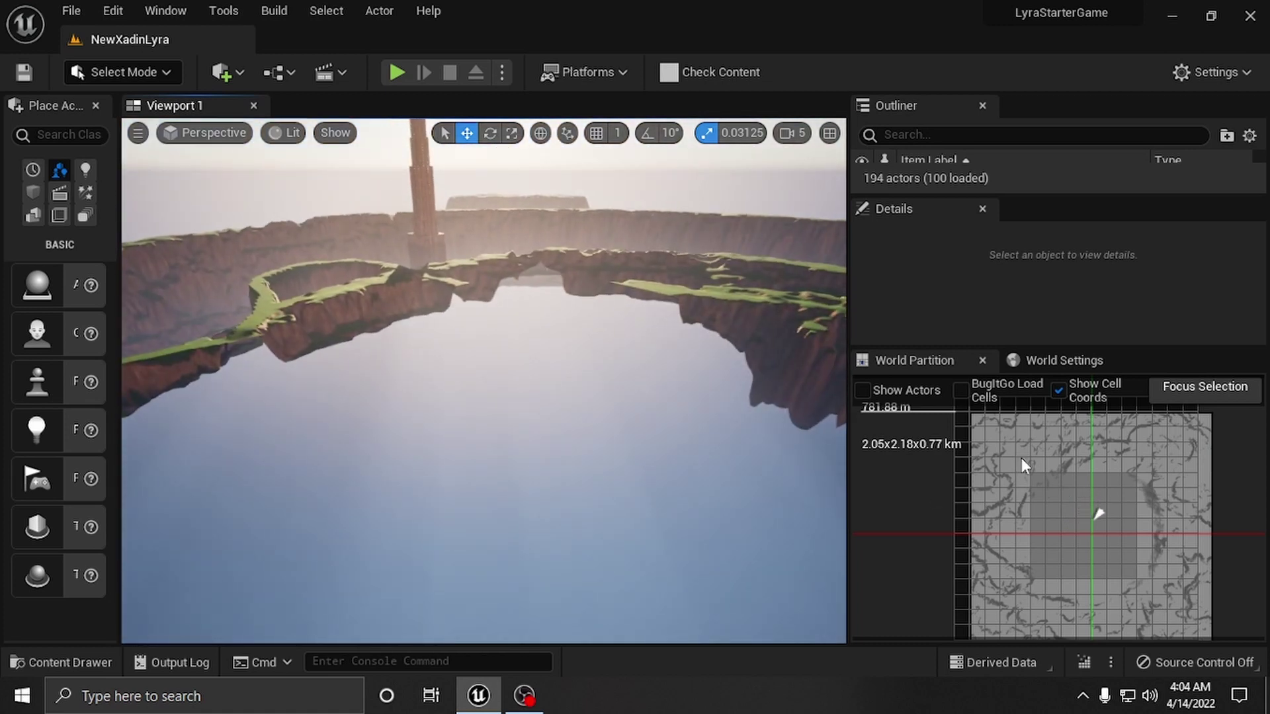
Step: Select a slightly larger block of cells covering the empty centre of the World Partition map and load them
{"action": "left_click_drag", "start_coordinate": [1021, 457], "coordinate": [1160, 601]}
{"action": "right_click", "coordinate": [1117, 556]}
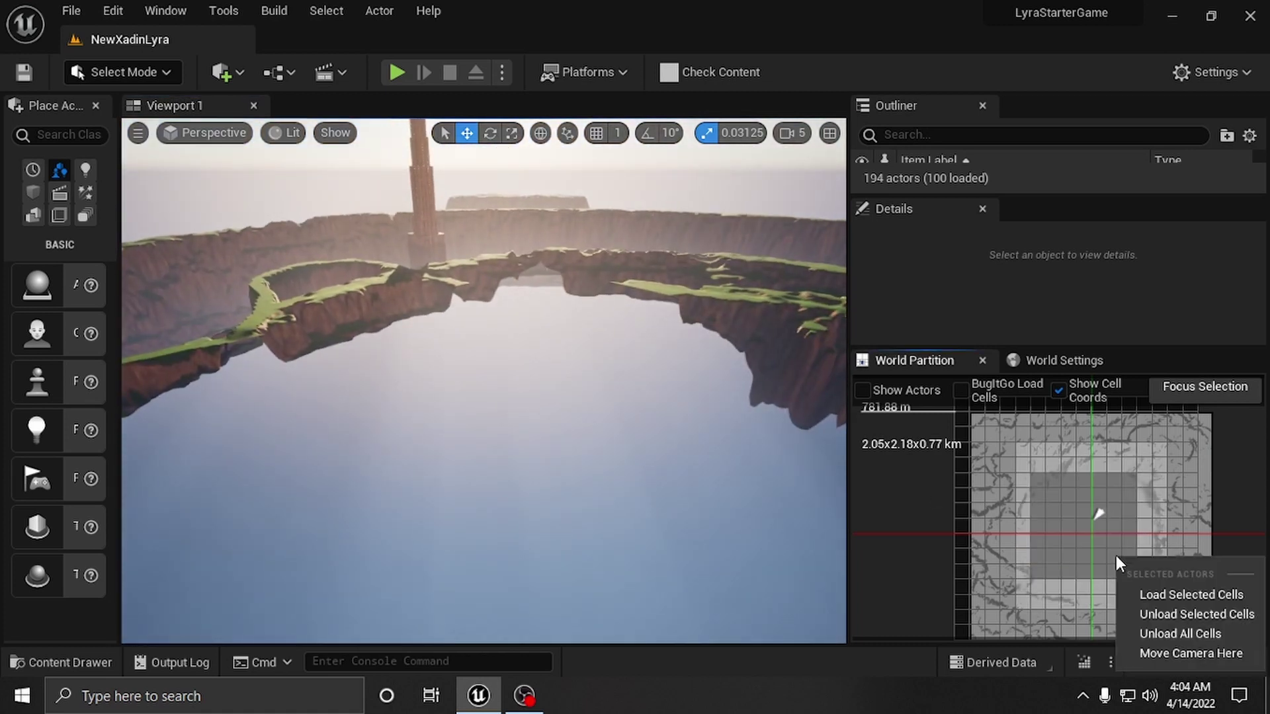
{"action": "left_click", "coordinate": [1155, 597]}
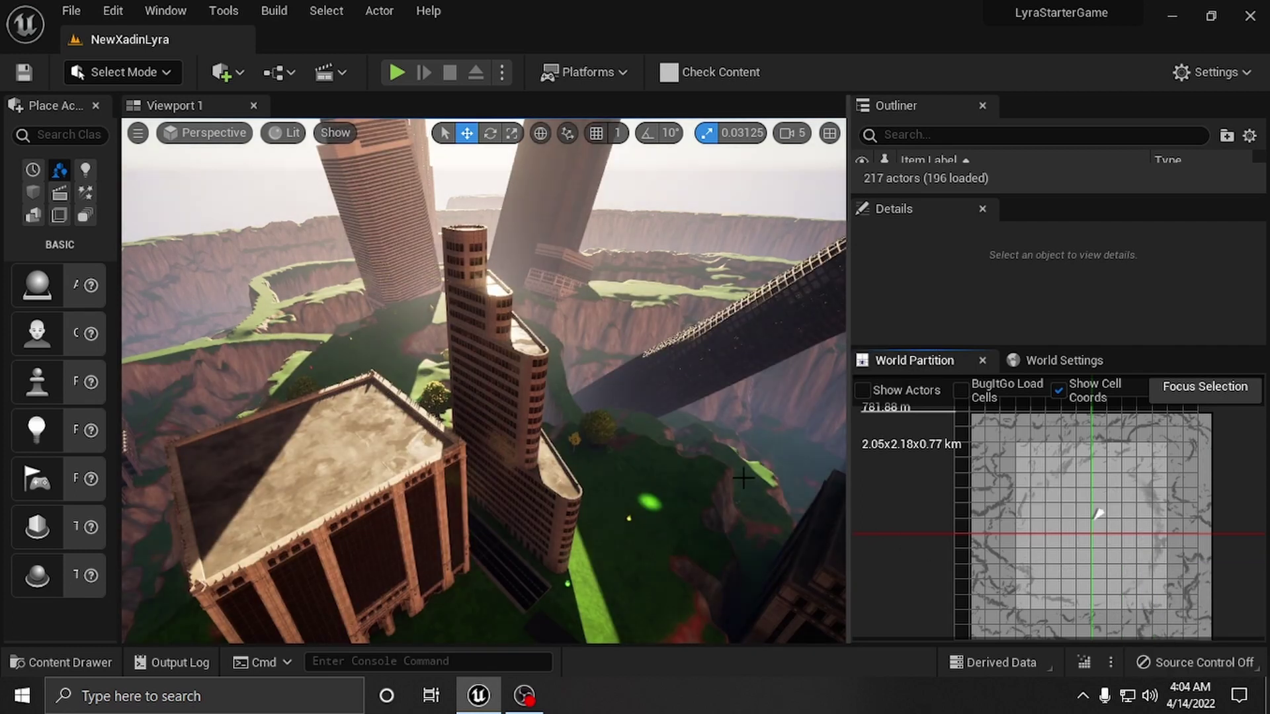
{"action": "mouse_move", "coordinate": [483, 381]}
{"action": "right_mouse_down"}
{"action": "mouse_move", "coordinate": [548, 390]}
{"action": "mouse_move", "coordinate": [569, 377]}
{"action": "mouse_move", "coordinate": [510, 381]}
{"action": "mouse_move", "coordinate": [583, 394]}
{"action": "mouse_move", "coordinate": [609, 381]}
{"action": "right_mouse_up"}
{"action": "mouse_move", "coordinate": [420, 390]}
{"action": "right_mouse_down"}
{"action": "mouse_move", "coordinate": [367, 392]}
{"action": "mouse_move", "coordinate": [293, 342]}
{"action": "right_mouse_up"}
{"action": "mouse_move", "coordinate": [377, 384]}
{"action": "right_mouse_down"}
{"action": "mouse_move", "coordinate": [400, 380]}
{"action": "mouse_move", "coordinate": [390, 382]}
{"action": "right_mouse_up"}
Step: Unload the block of World Partition cells around the arena and inspect the gap from farther back
{"action": "left_click_drag", "start_coordinate": [1018, 461], "coordinate": [1132, 553]}
{"action": "right_click", "coordinate": [1067, 509]}
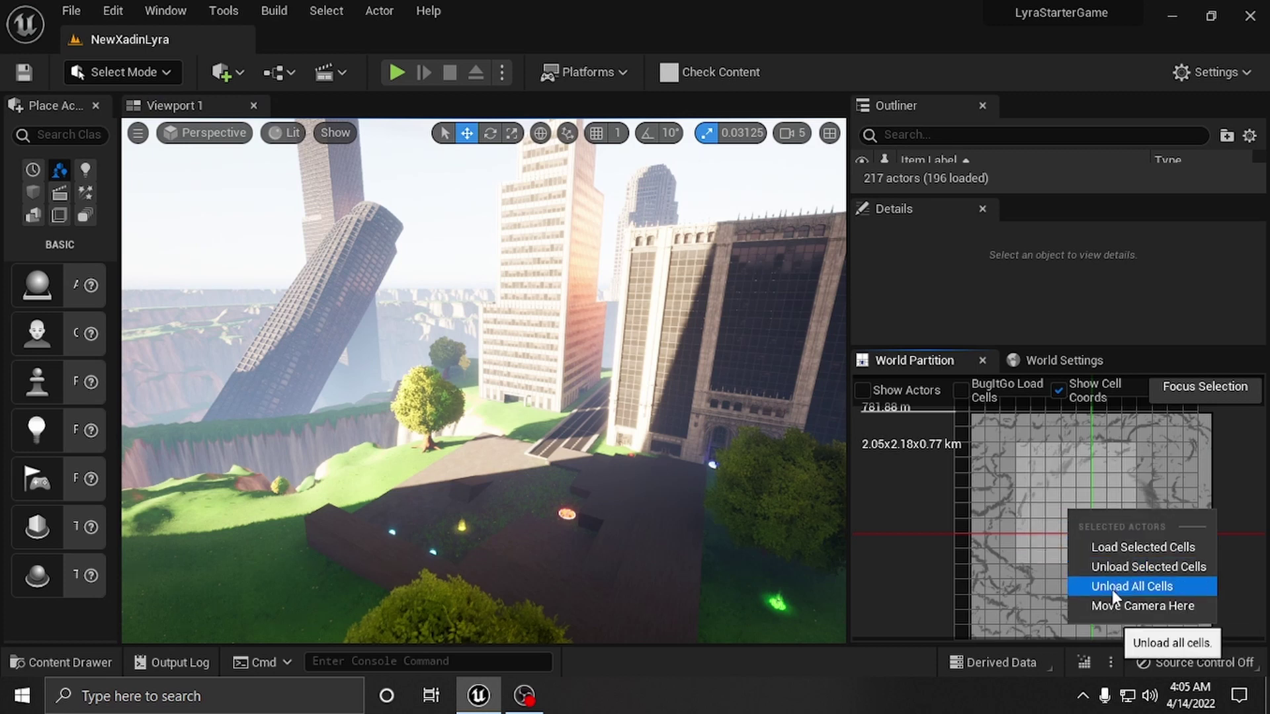
{"action": "left_click", "coordinate": [1112, 568]}
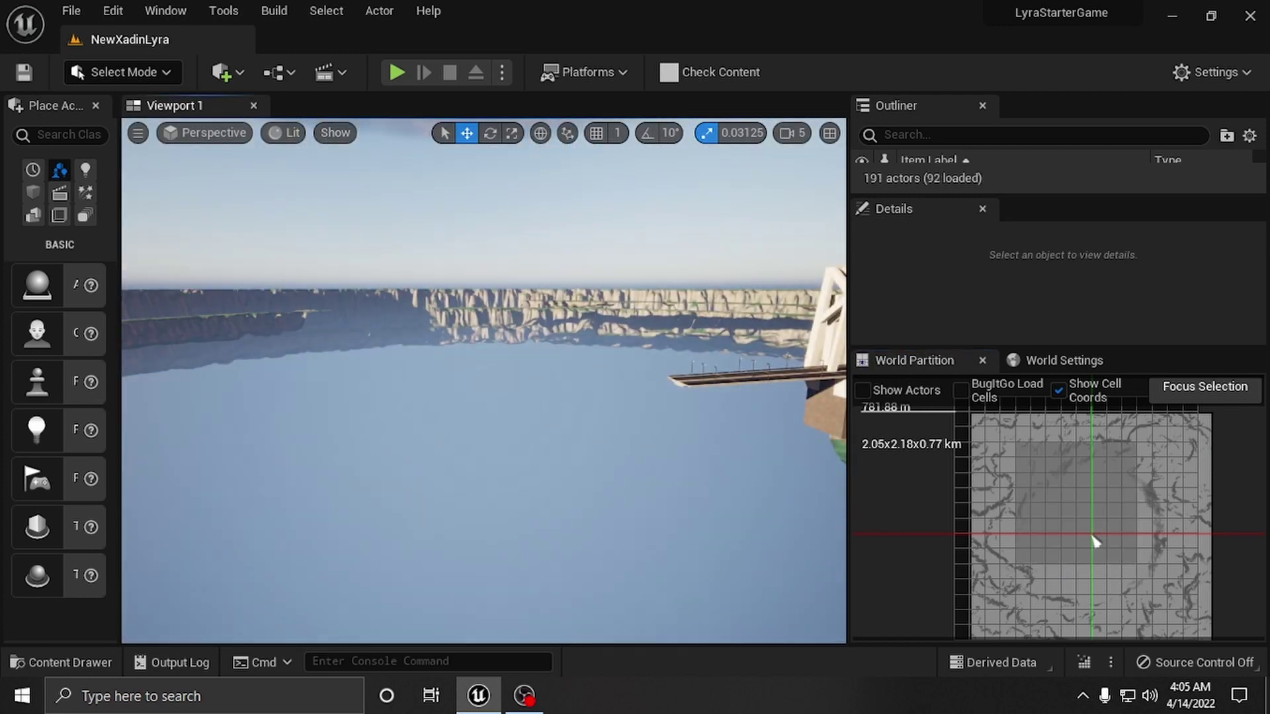
{"action": "mouse_move", "coordinate": [572, 447]}
{"action": "right_mouse_down"}
{"action": "mouse_move", "coordinate": [740, 447]}
{"action": "mouse_move", "coordinate": [734, 410]}
{"action": "mouse_move", "coordinate": [572, 447]}
{"action": "right_mouse_up"}
{"action": "key", "text": "s"}
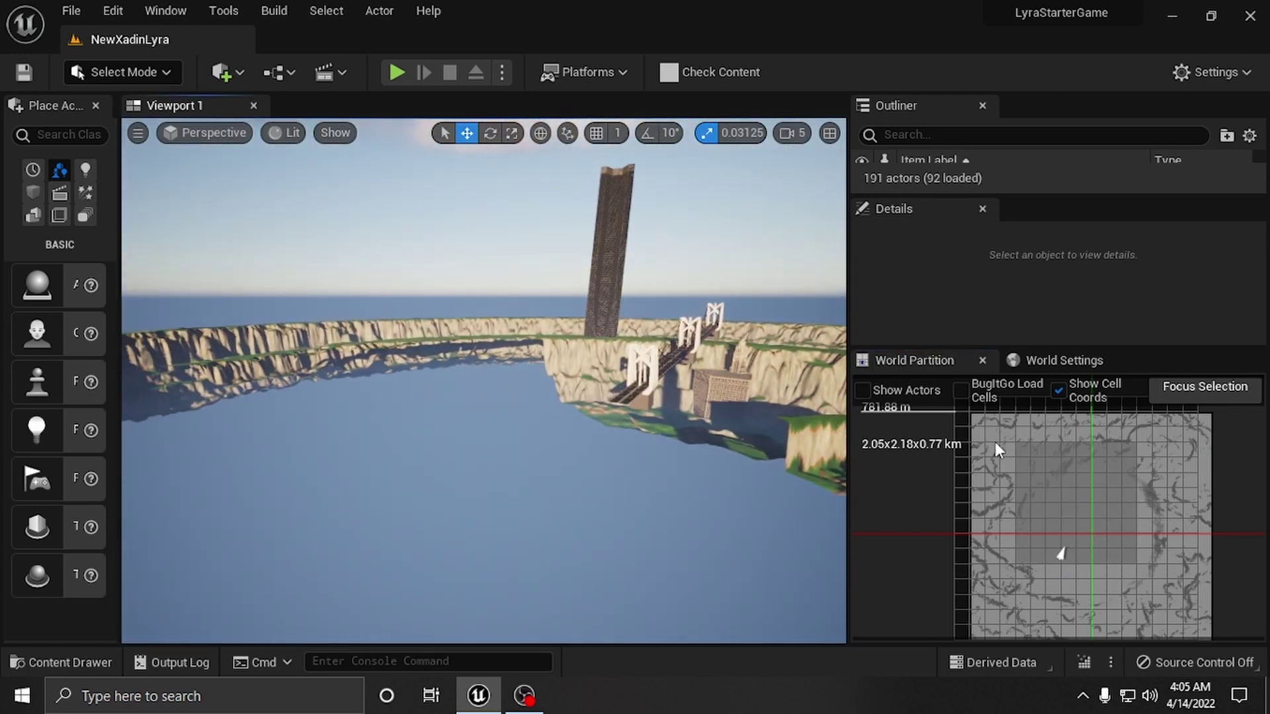
Step: Load the World Partition cells covering the unloaded central area and inspect the buildings and terrain
{"action": "left_click_drag", "start_coordinate": [1008, 436], "coordinate": [1148, 582]}
{"action": "right_click", "coordinate": [1101, 539]}
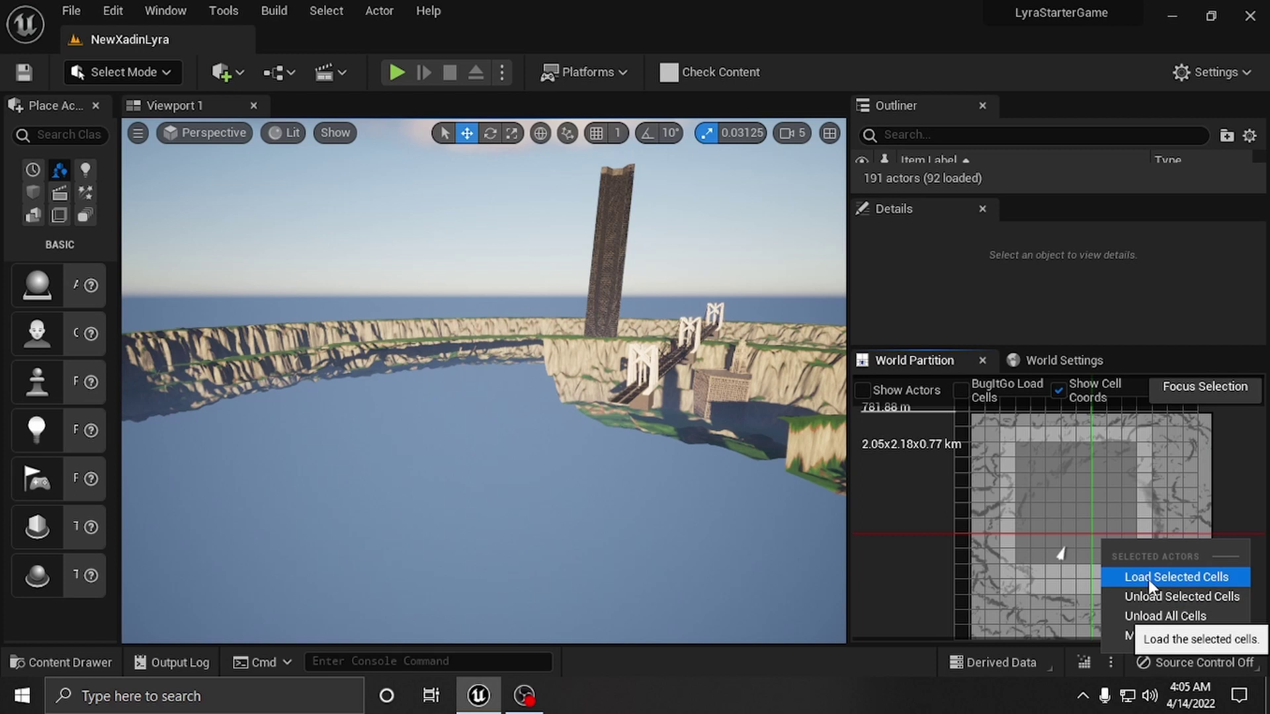
{"action": "left_click", "coordinate": [1182, 576]}
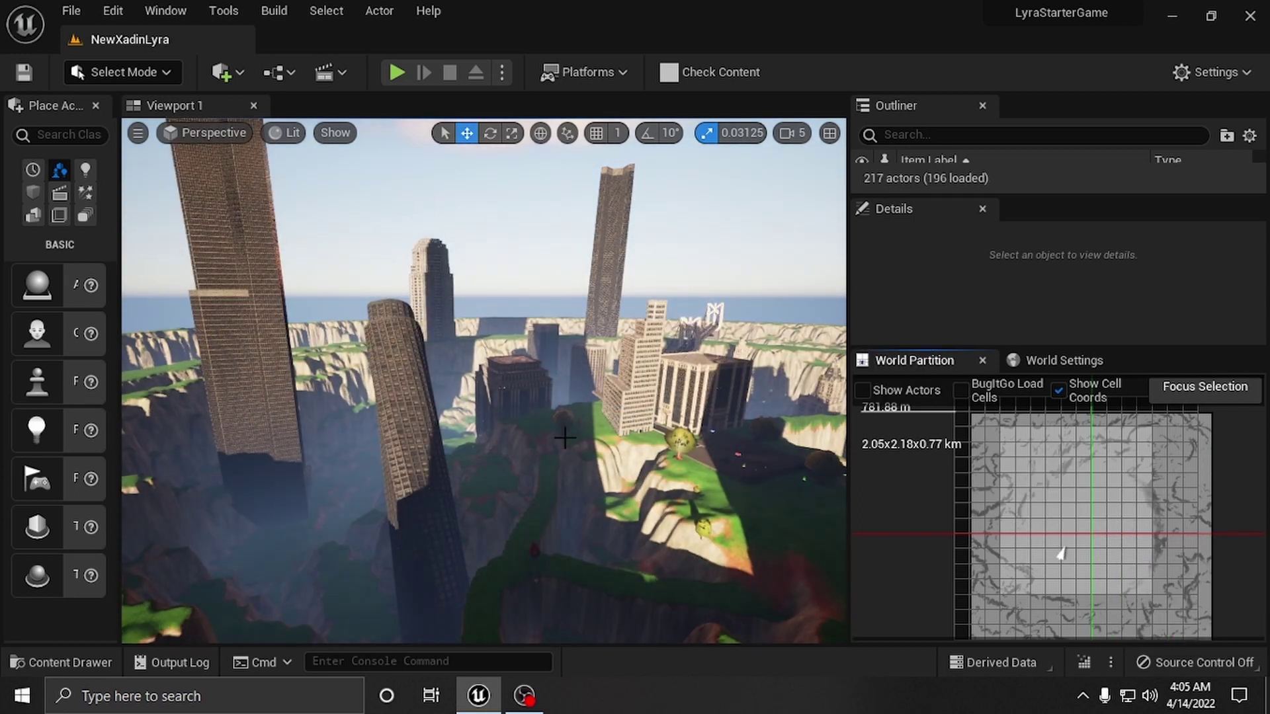
{"action": "right_click_drag", "start_coordinate": [566, 437], "coordinate": [675, 425]}
{"action": "mouse_move", "coordinate": [534, 468]}
{"action": "right_mouse_down"}
{"action": "mouse_move", "coordinate": [582, 424]}
{"action": "mouse_move", "coordinate": [536, 468]}
{"action": "right_mouse_up"}
{"action": "right_click_drag", "start_coordinate": [812, 361], "coordinate": [813, 361]}
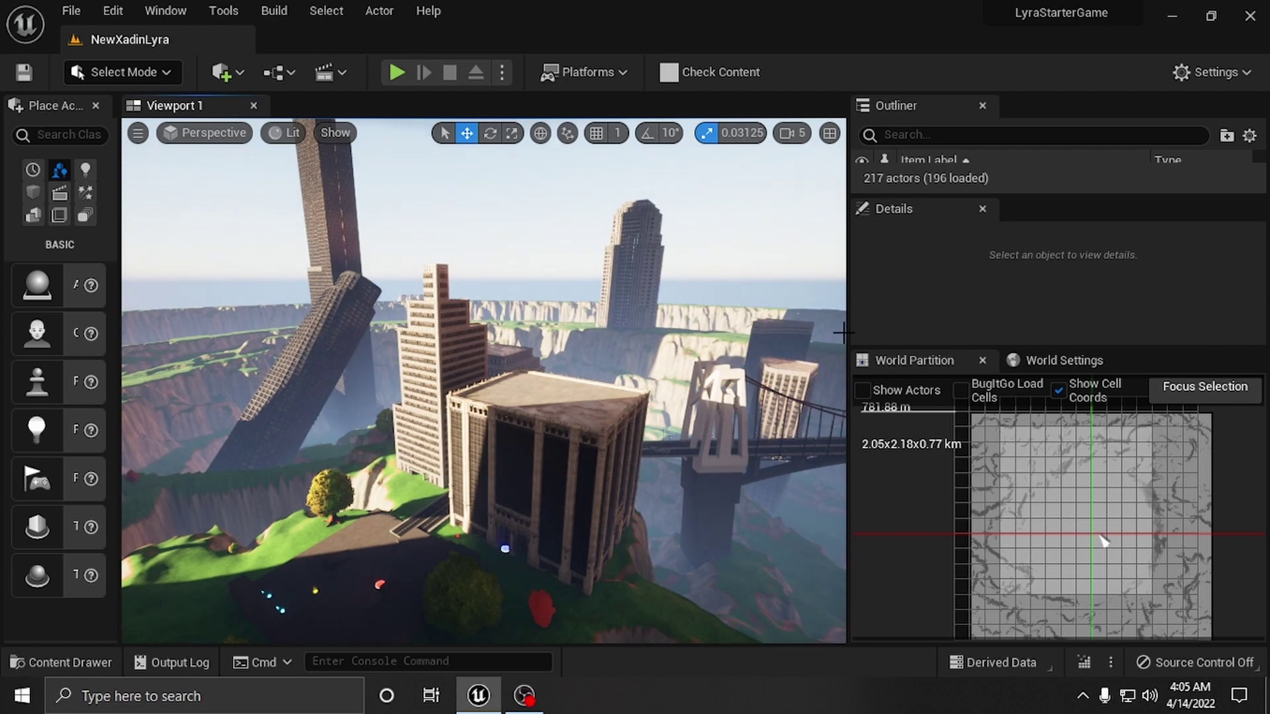
Step: Widen the level viewport and frame the grassy cliff edge with the yellow tree and arena
{"action": "left_click_drag", "start_coordinate": [847, 331], "coordinate": [1151, 331]}
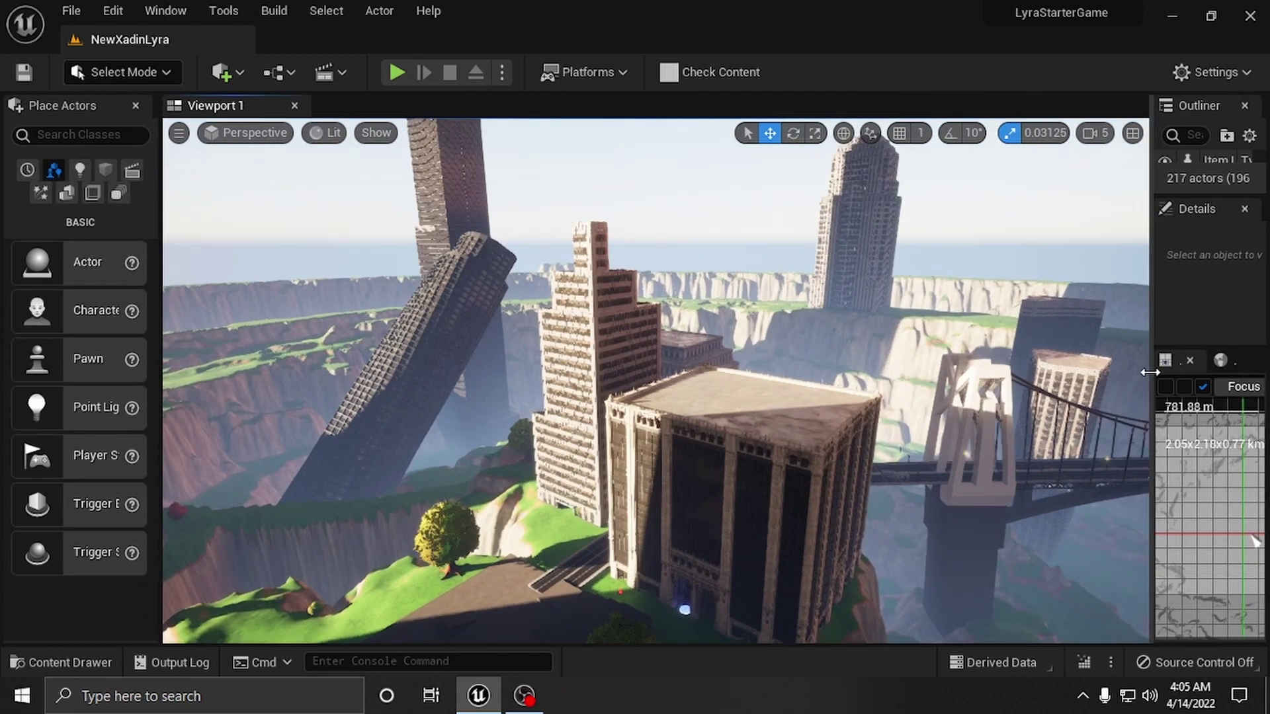
{"action": "right_click_drag", "start_coordinate": [604, 400], "coordinate": [604, 400]}
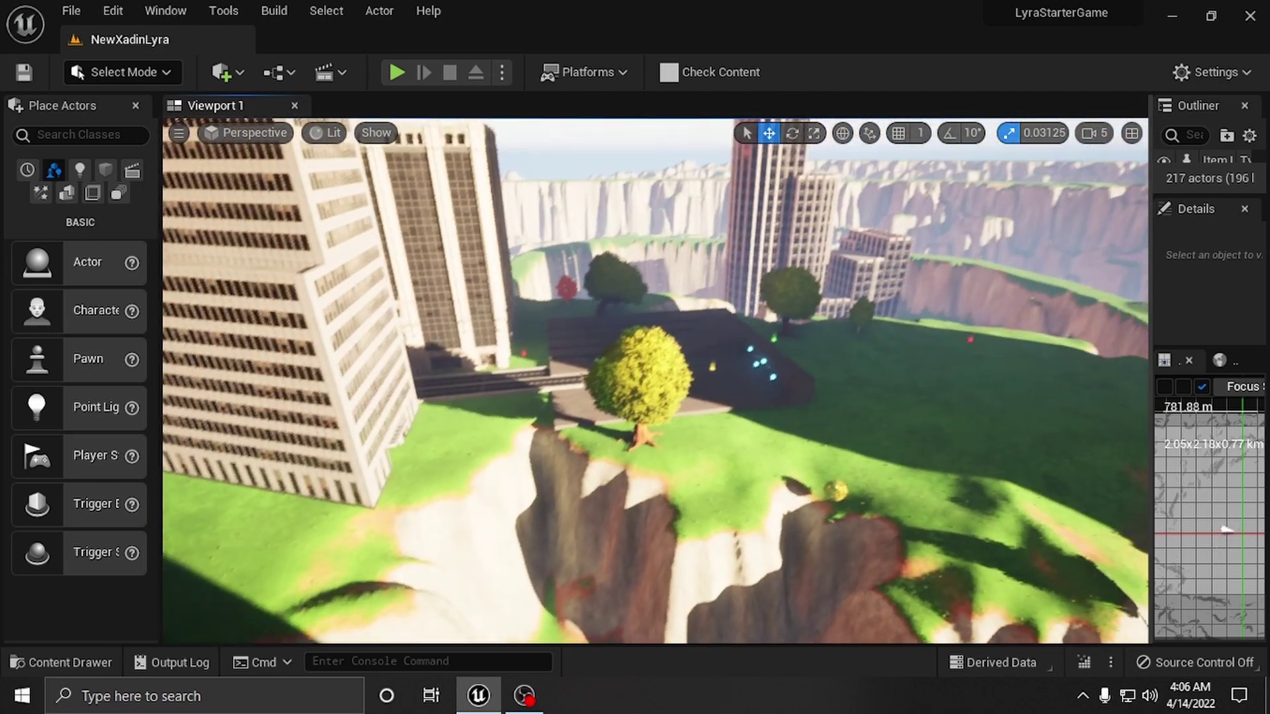
{"action": "right_click_drag", "start_coordinate": [655, 381], "coordinate": [813, 363]}
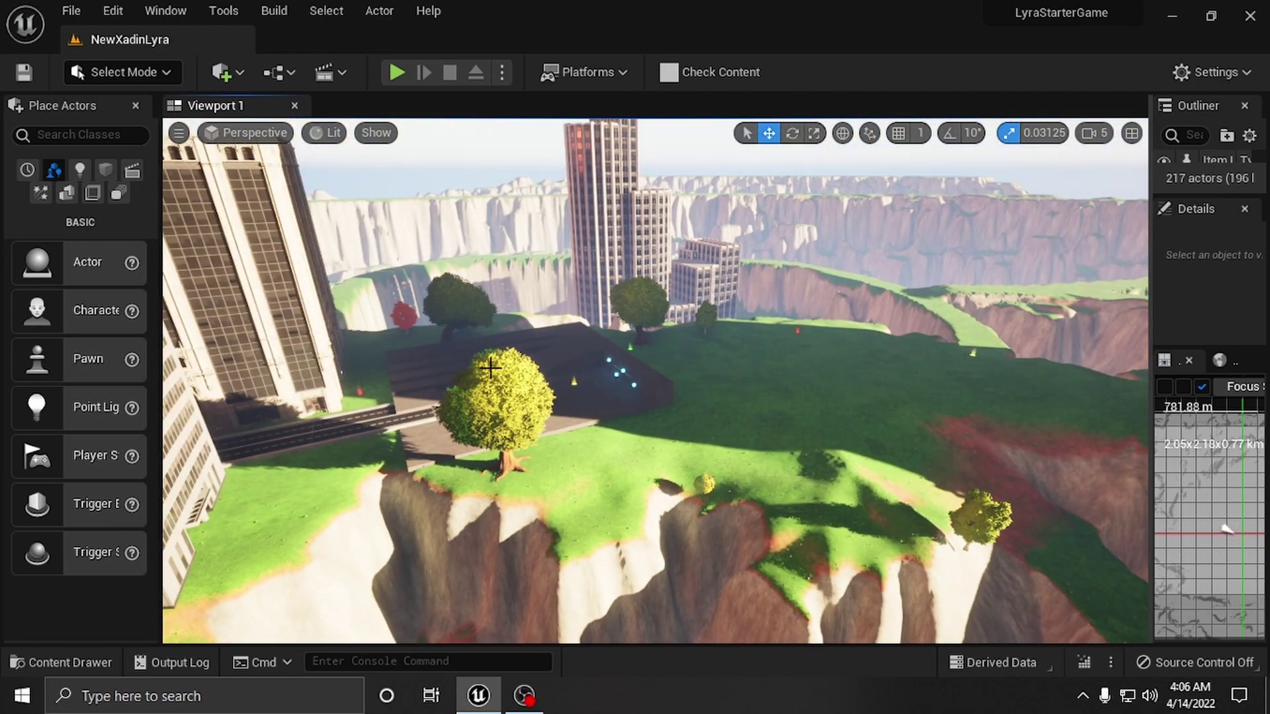
Step: Open the B_Quinn_Kepaki Blueprint from Characters > Cosmetics in a maximized window and select its NavigationInvoker component
{"action": "left_click", "coordinate": [62, 662]}
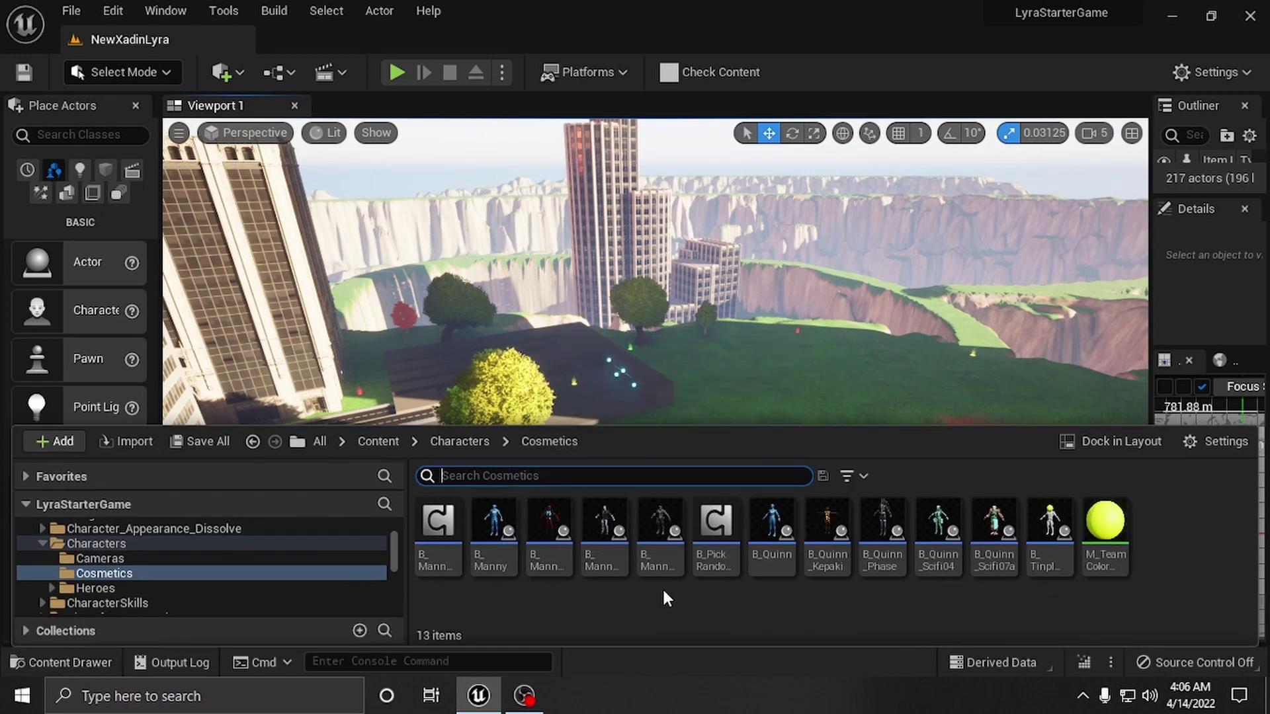
{"action": "mouse_move", "coordinate": [818, 526]}
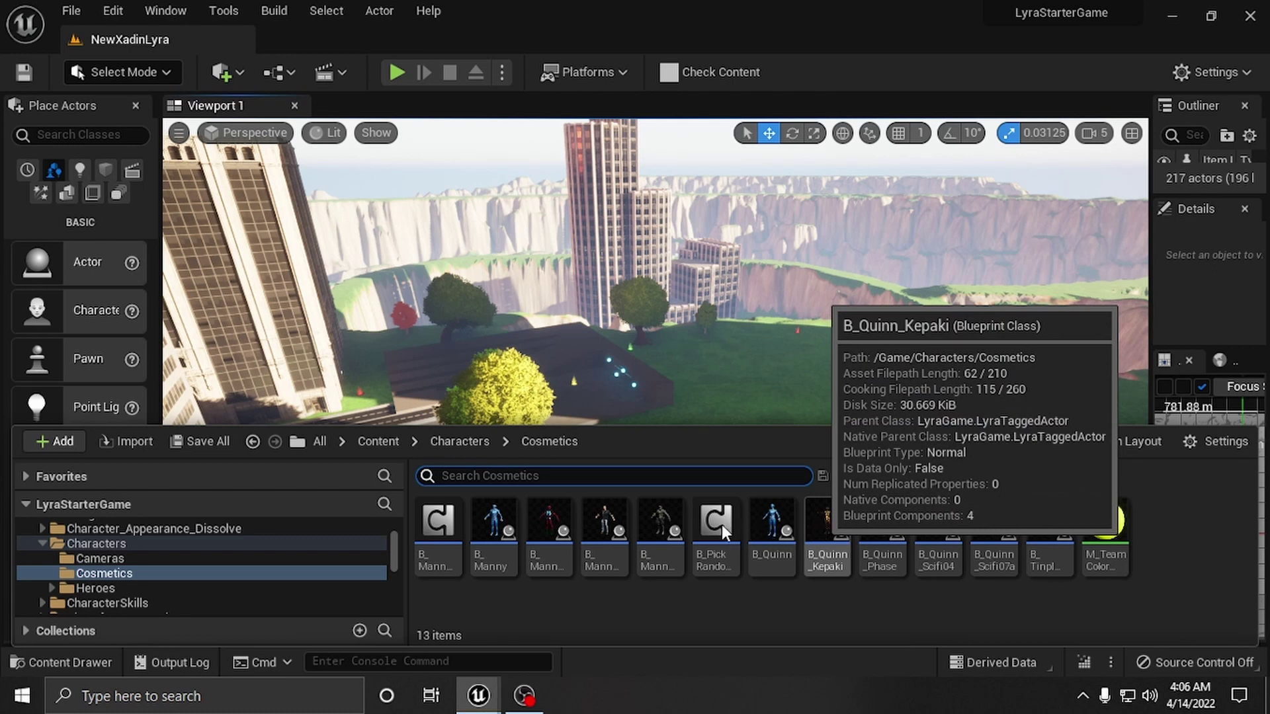
{"action": "double_click", "coordinate": [787, 534]}
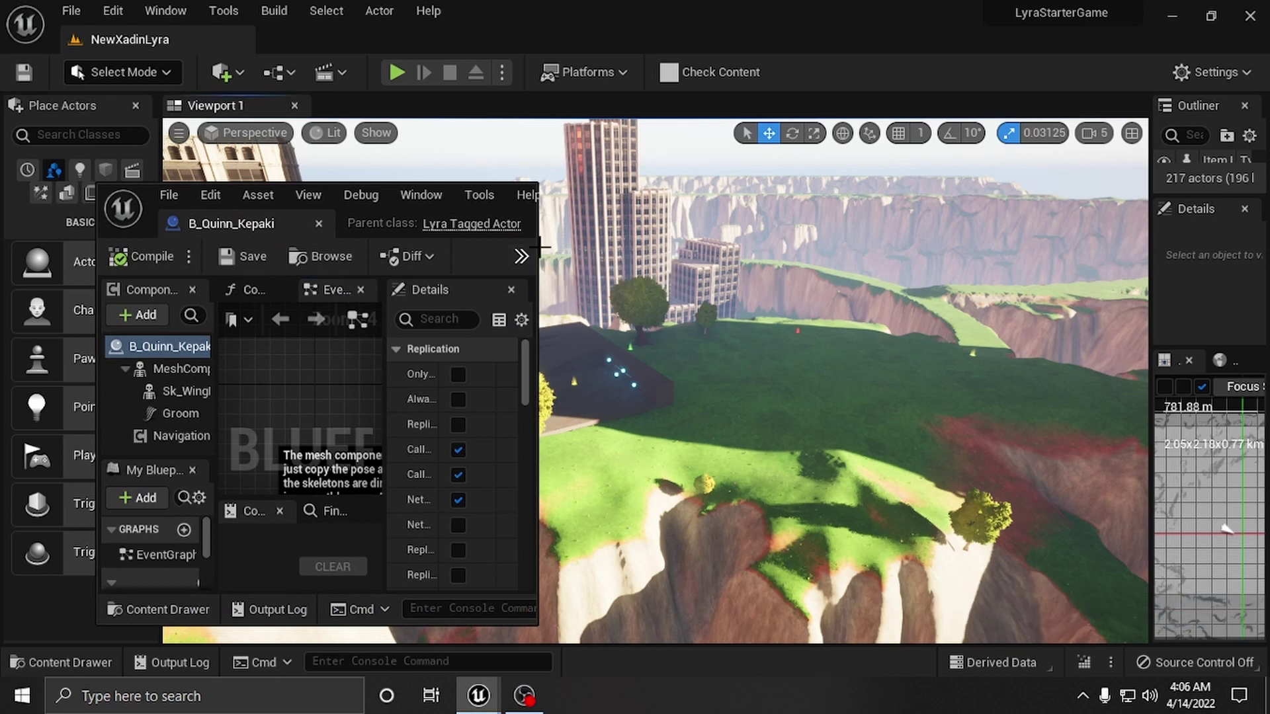
{"action": "left_click_drag", "start_coordinate": [538, 251], "coordinate": [1169, 367]}
{"action": "left_click", "coordinate": [1111, 200]}
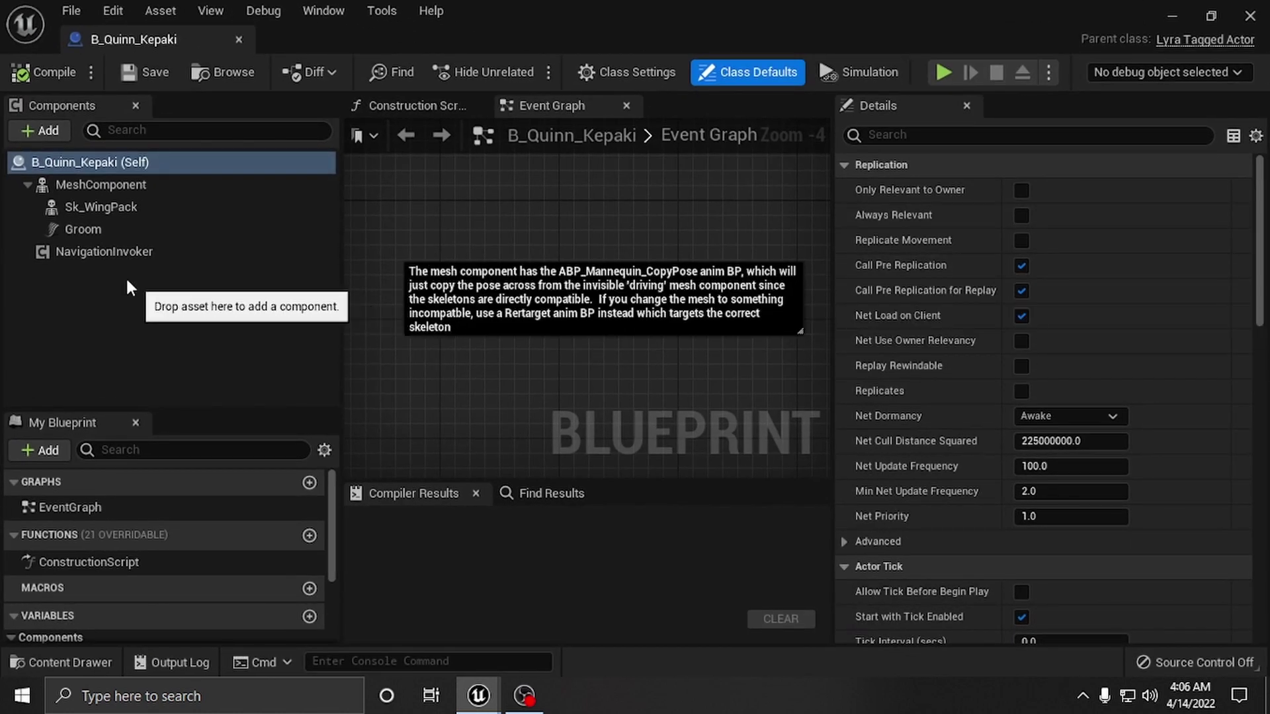
{"action": "left_click", "coordinate": [90, 256]}
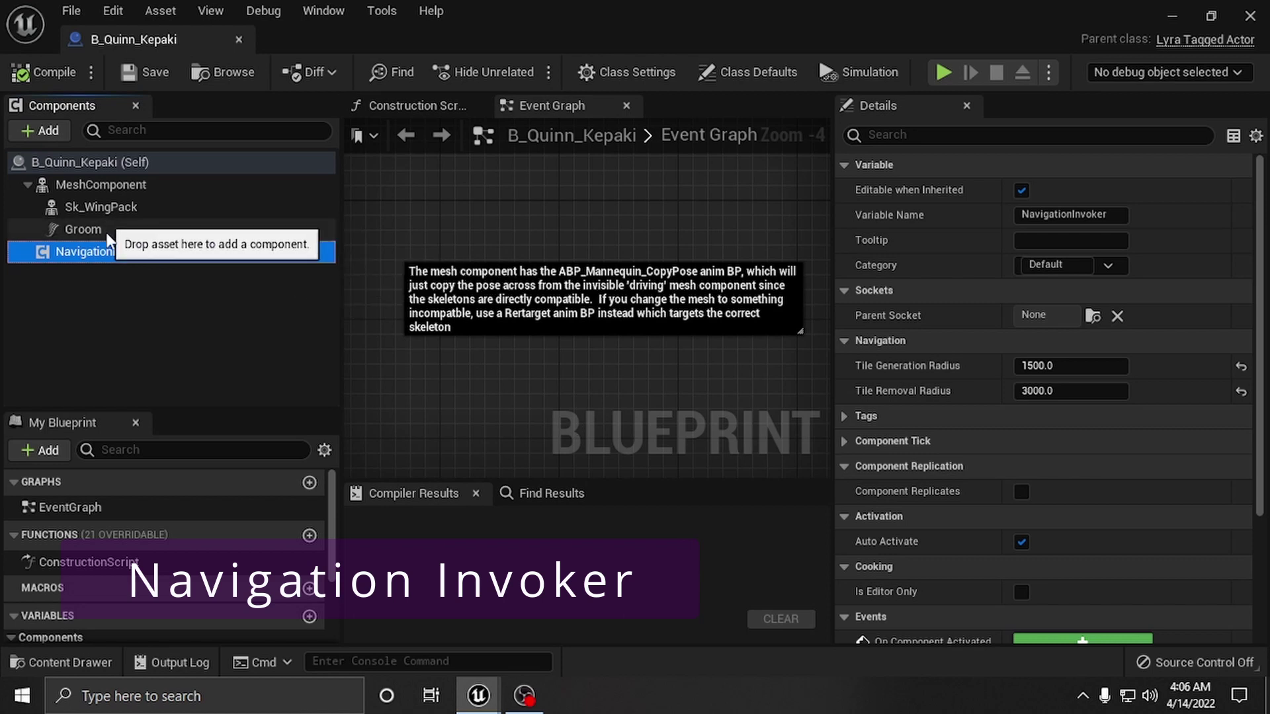
Step: Arrange the level editor and the B_Quinn_Kepaki Blueprint window side by side, each filling half the screen
{"action": "left_click", "coordinate": [1211, 16]}
{"action": "left_click_drag", "start_coordinate": [621, 197], "coordinate": [1266, 278]}
{"action": "left_click", "coordinate": [331, 264]}
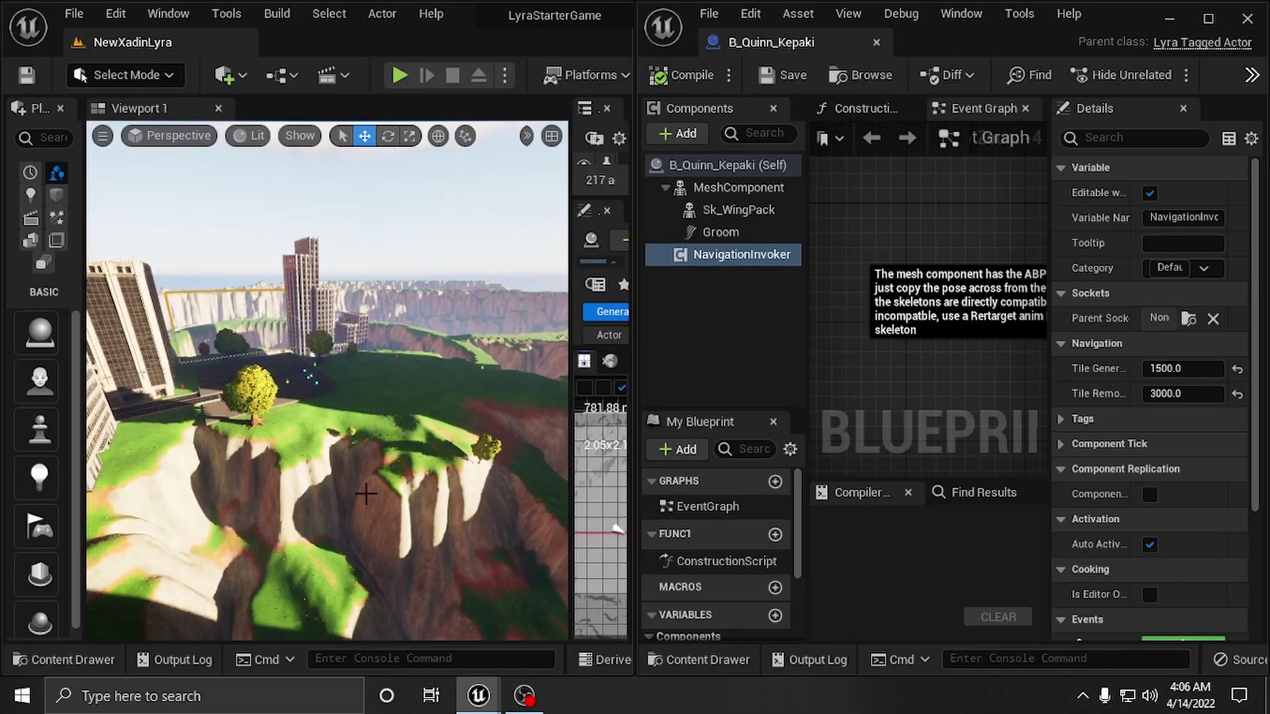
Step: Try to place B_Quinn_Kepaki from the Cosmetics folder into the level near the round tree and towers
{"action": "left_click", "coordinate": [73, 651]}
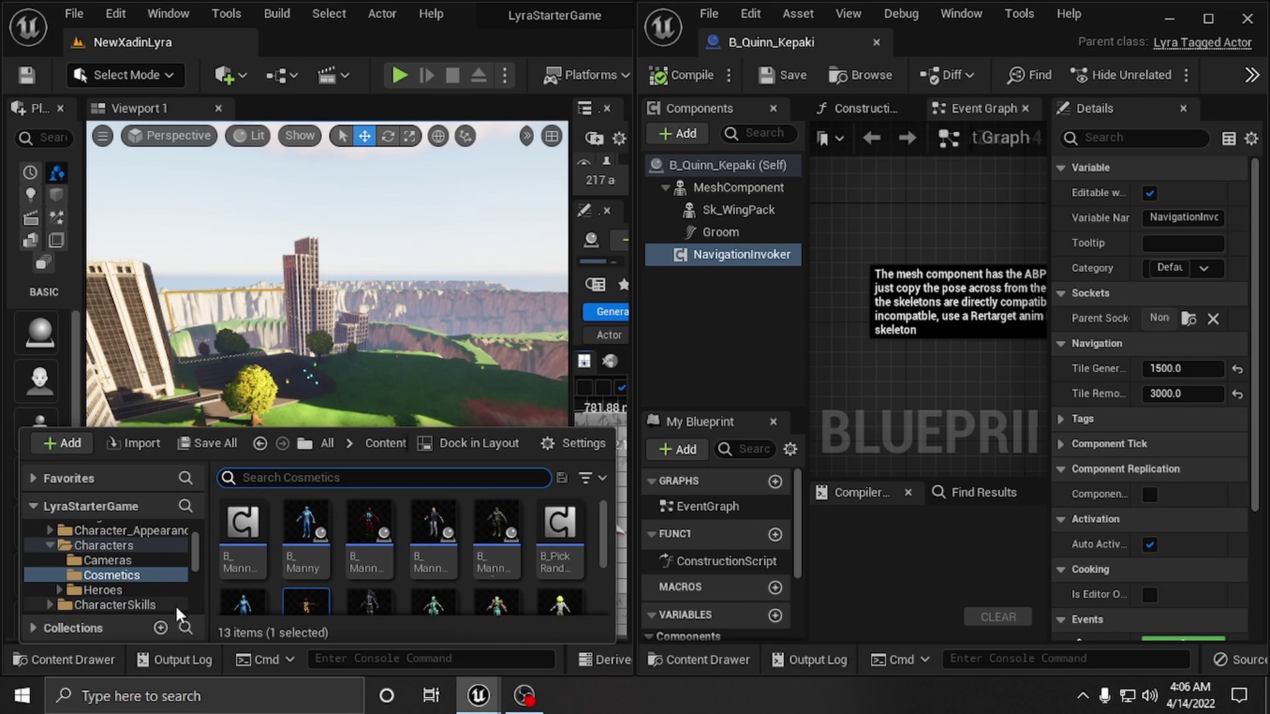
{"action": "mouse_move", "coordinate": [332, 539]}
{"action": "mouse_move", "coordinate": [417, 353]}
{"action": "right_mouse_down"}
{"action": "mouse_move", "coordinate": [417, 410]}
{"action": "mouse_move", "coordinate": [407, 383]}
{"action": "mouse_move", "coordinate": [423, 351]}
{"action": "mouse_move", "coordinate": [396, 330]}
{"action": "mouse_move", "coordinate": [416, 304]}
{"action": "mouse_move", "coordinate": [400, 331]}
{"action": "mouse_move", "coordinate": [403, 311]}
{"action": "mouse_move", "coordinate": [423, 307]}
{"action": "mouse_move", "coordinate": [403, 365]}
{"action": "right_mouse_up"}
{"action": "key", "text": "w"}
{"action": "left_click", "coordinate": [73, 659]}
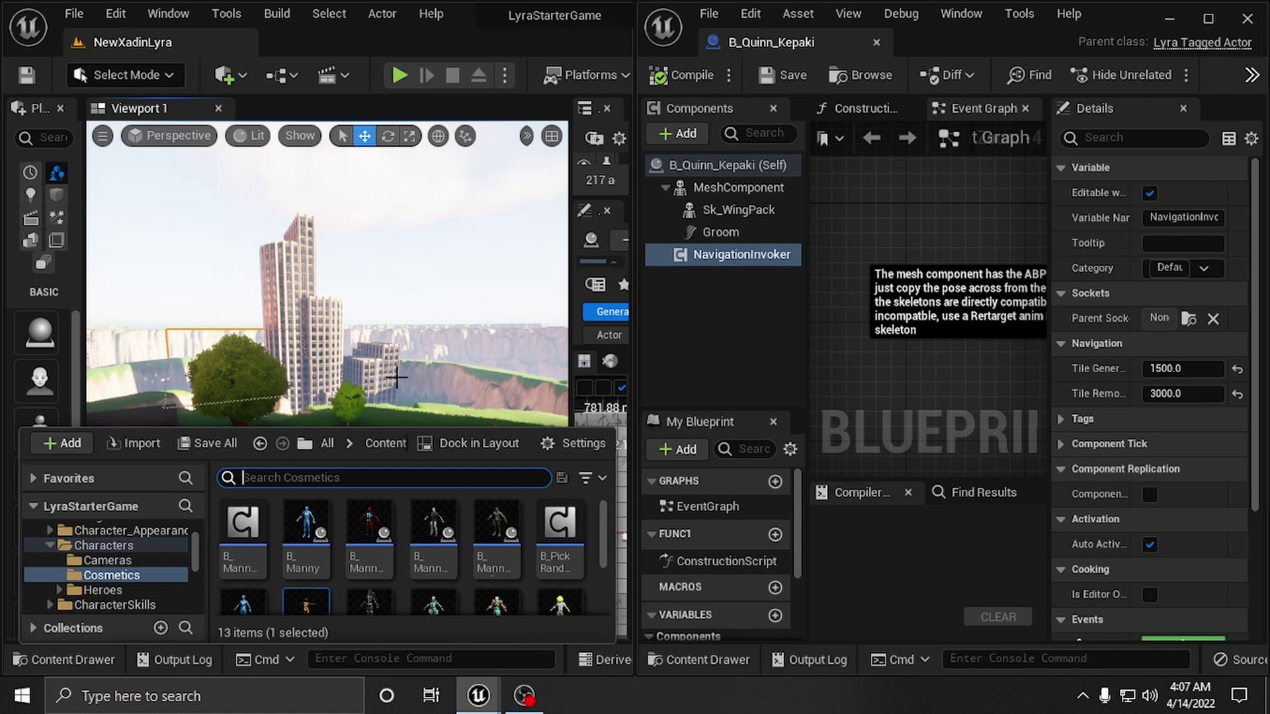
{"action": "scroll", "coordinate": [369, 536], "scroll_direction": "down", "scroll_amount": 1}
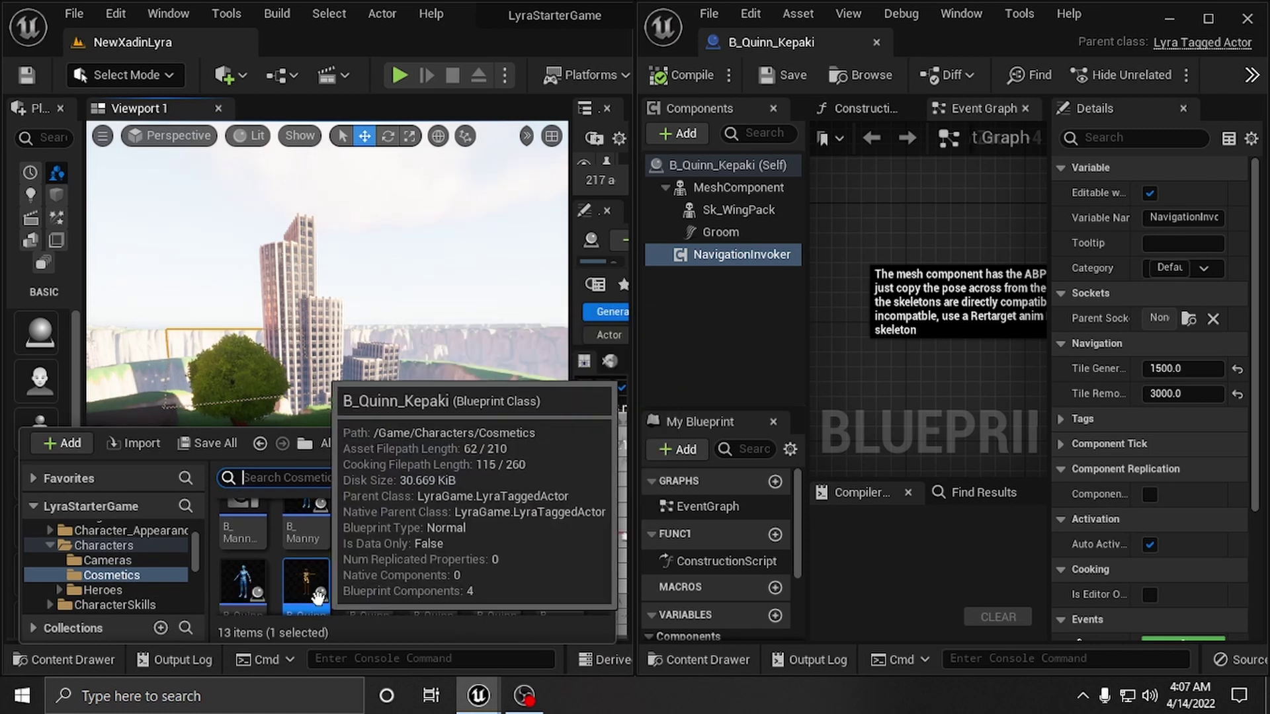
{"action": "left_click_drag", "start_coordinate": [306, 582], "coordinate": [372, 427]}
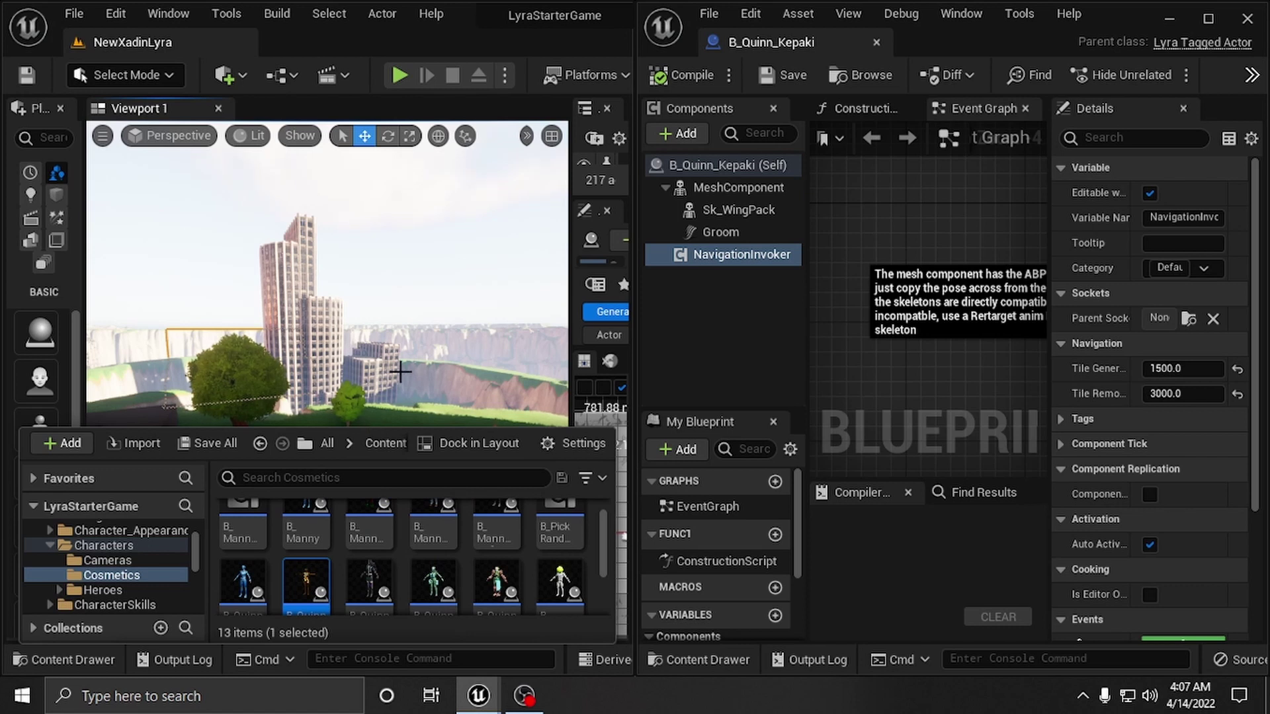
Step: Frame the grassy slope in front of the towers and narrow the level viewport slightly to give the Outliner and Details more width
{"action": "mouse_move", "coordinate": [439, 319]}
{"action": "right_mouse_down"}
{"action": "mouse_move", "coordinate": [450, 341]}
{"action": "mouse_move", "coordinate": [479, 334]}
{"action": "mouse_move", "coordinate": [457, 324]}
{"action": "right_mouse_up"}
{"action": "mouse_move", "coordinate": [243, 546]}
{"action": "right_mouse_down"}
{"action": "mouse_move", "coordinate": [285, 546]}
{"action": "mouse_move", "coordinate": [221, 548]}
{"action": "mouse_move", "coordinate": [244, 546]}
{"action": "right_mouse_up"}
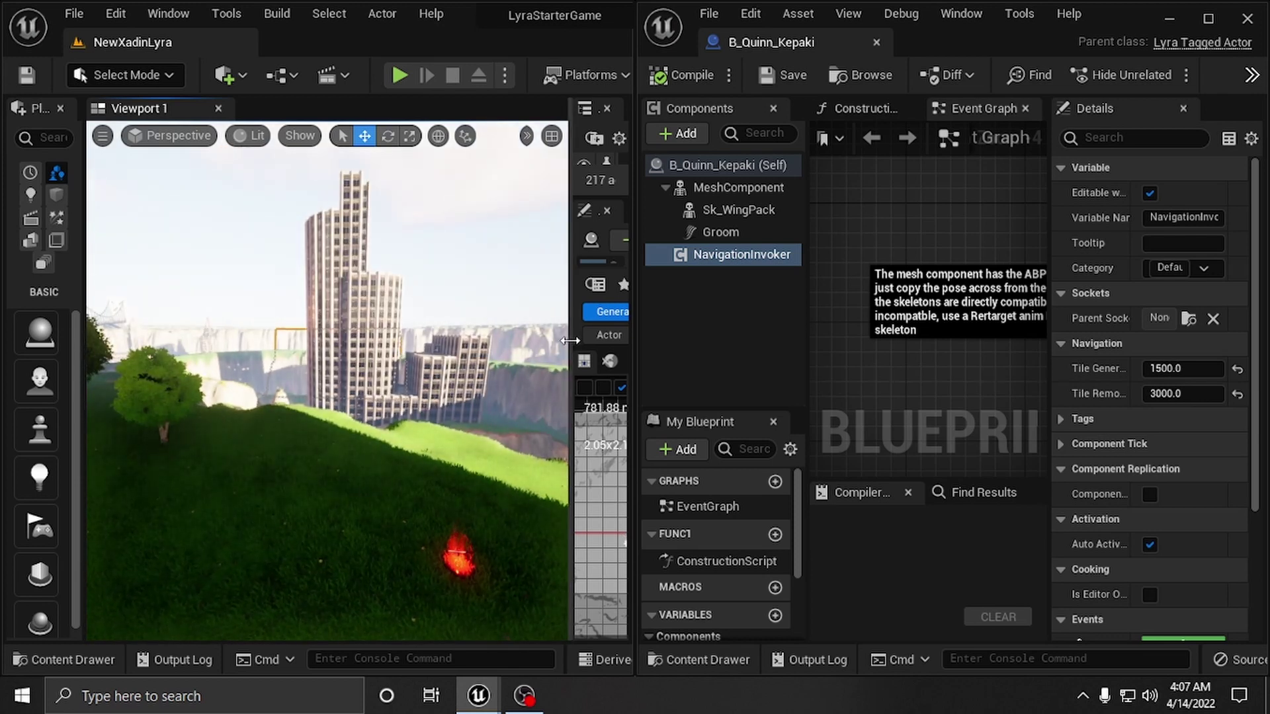
{"action": "left_click_drag", "start_coordinate": [570, 340], "coordinate": [351, 331]}
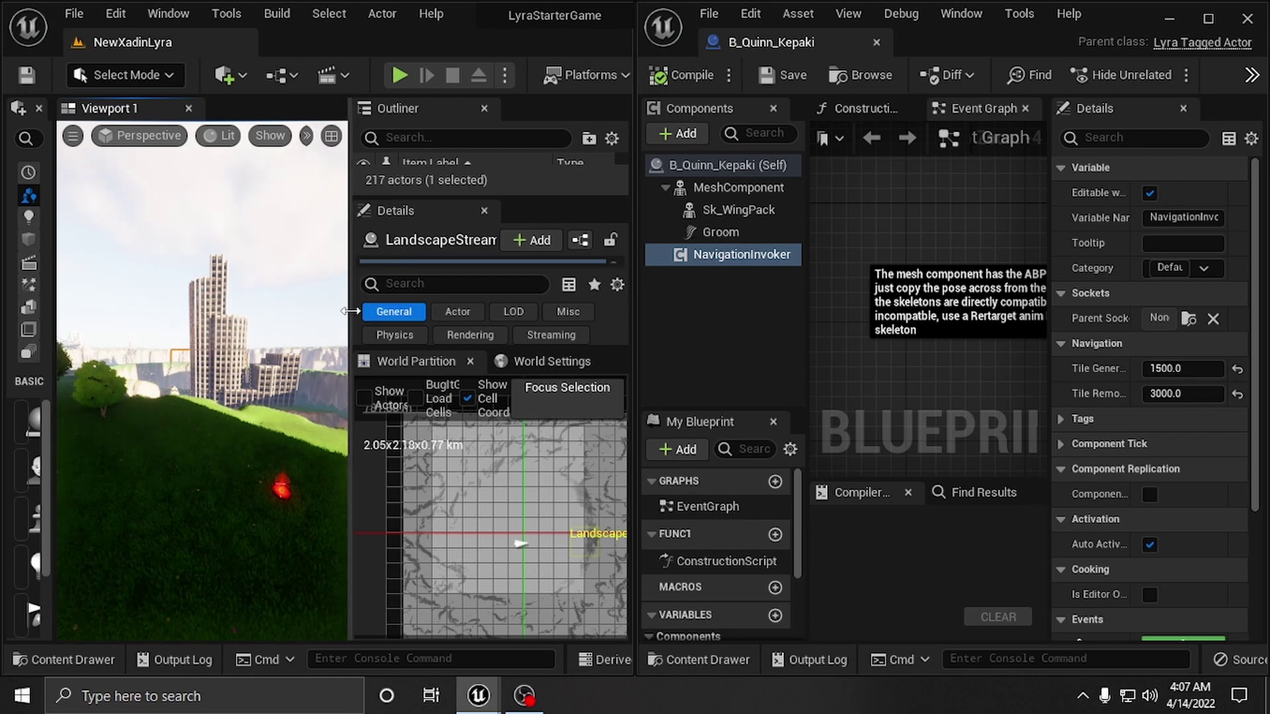
{"action": "left_click_drag", "start_coordinate": [348, 311], "coordinate": [499, 314]}
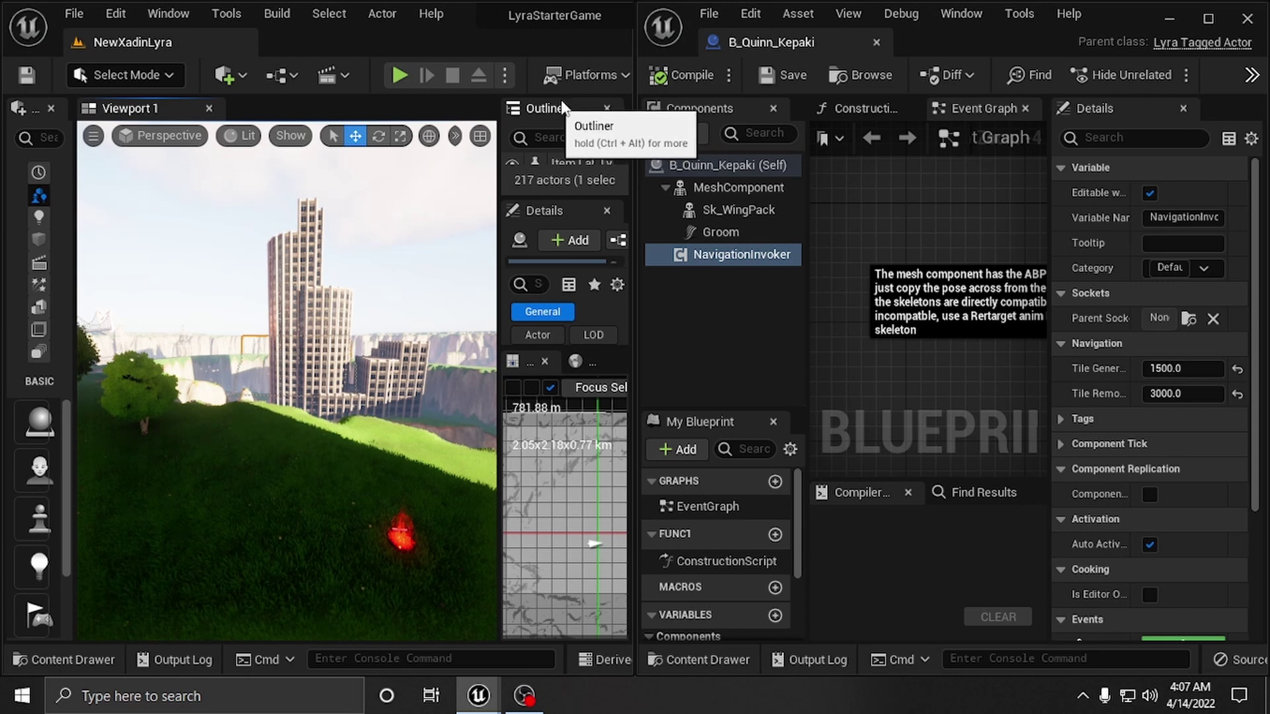
Step: Place B_Quinn_Kepaki from the Cosmetics folder on the grassy slope beside the red glowing effect
{"action": "left_click", "coordinate": [52, 661]}
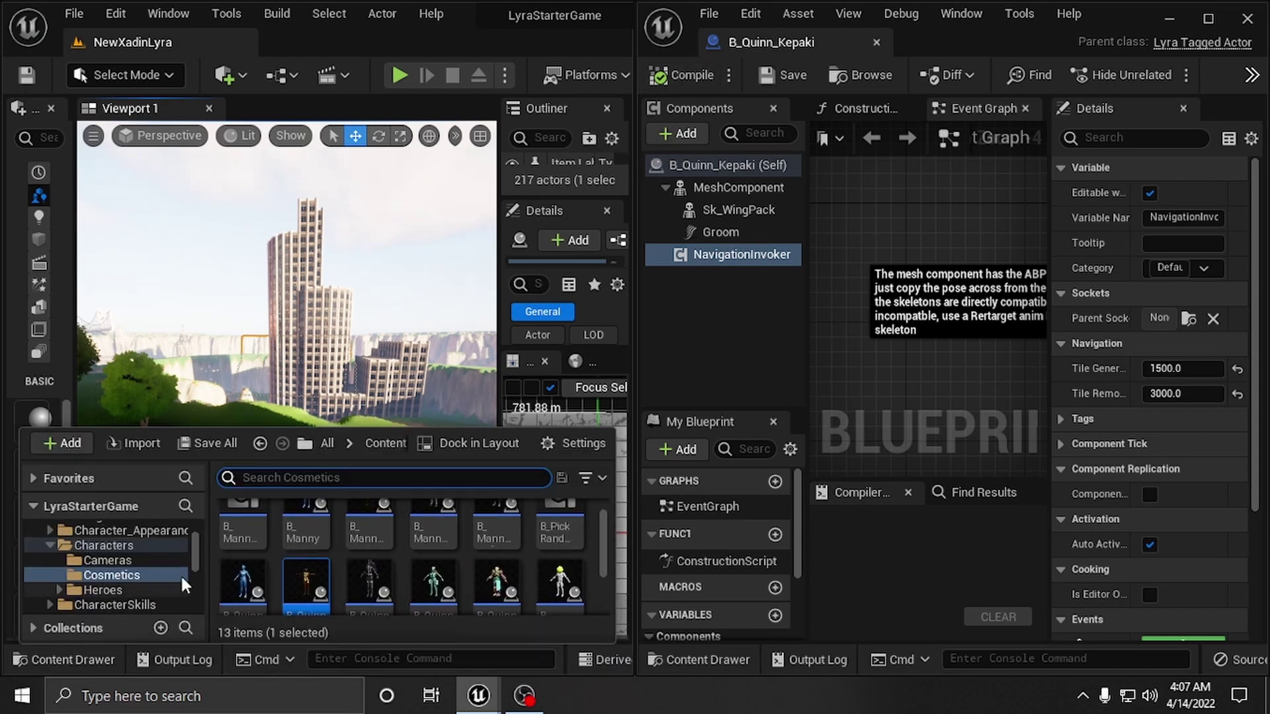
{"action": "left_click_drag", "start_coordinate": [290, 591], "coordinate": [260, 403]}
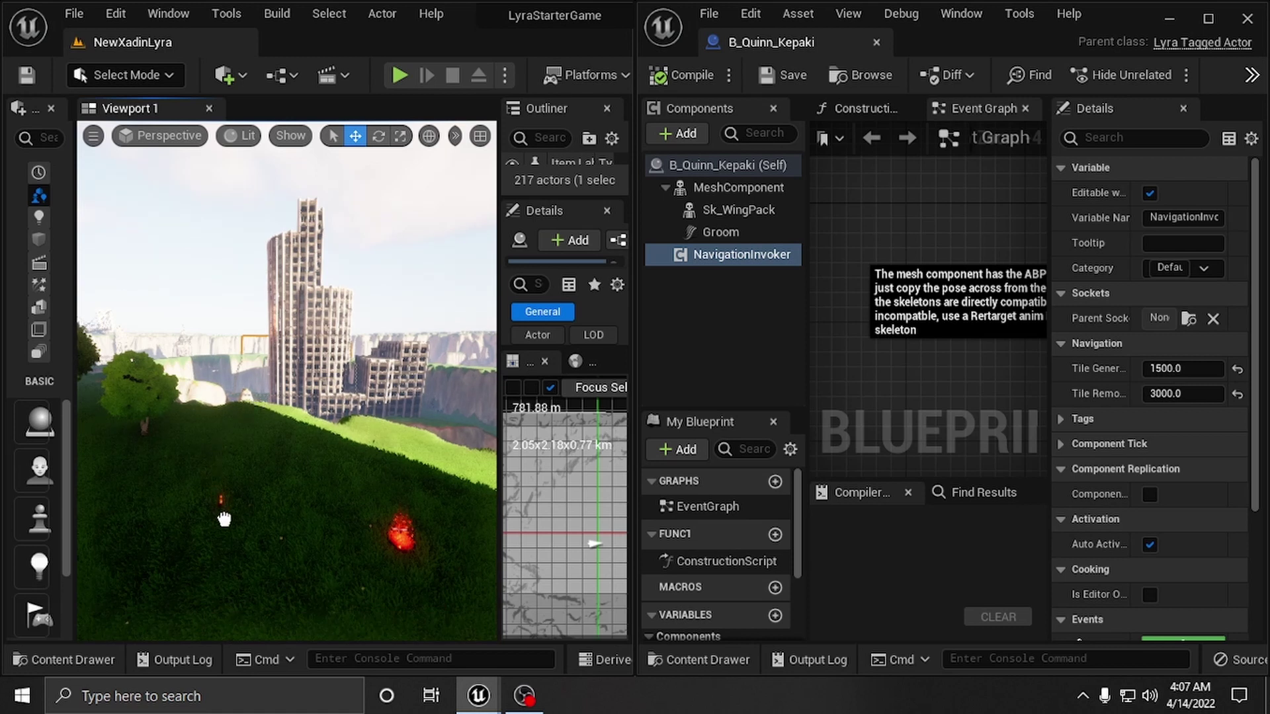
{"action": "left_click_drag", "start_coordinate": [233, 558], "coordinate": [233, 559]}
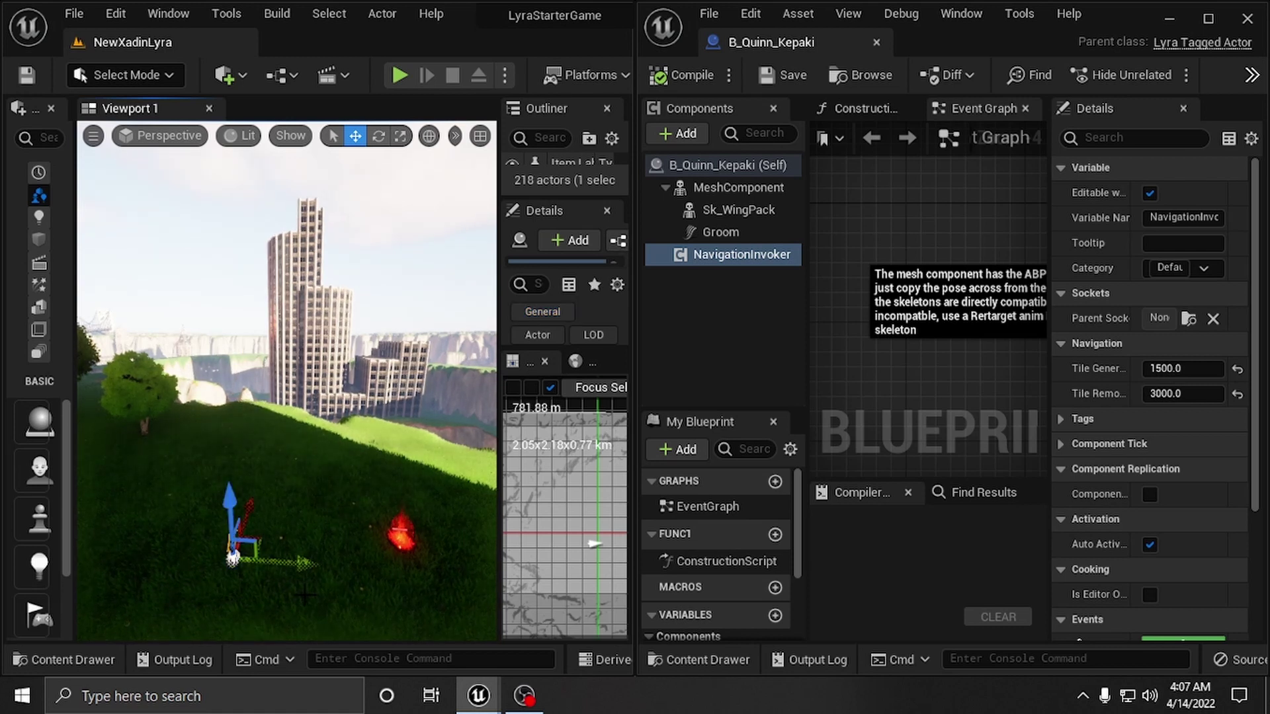
Step: Move the placed character back and forth across the grassy hill and examine how the green navigation mesh follows it
{"action": "right_click_drag", "start_coordinate": [305, 595], "coordinate": [331, 518]}
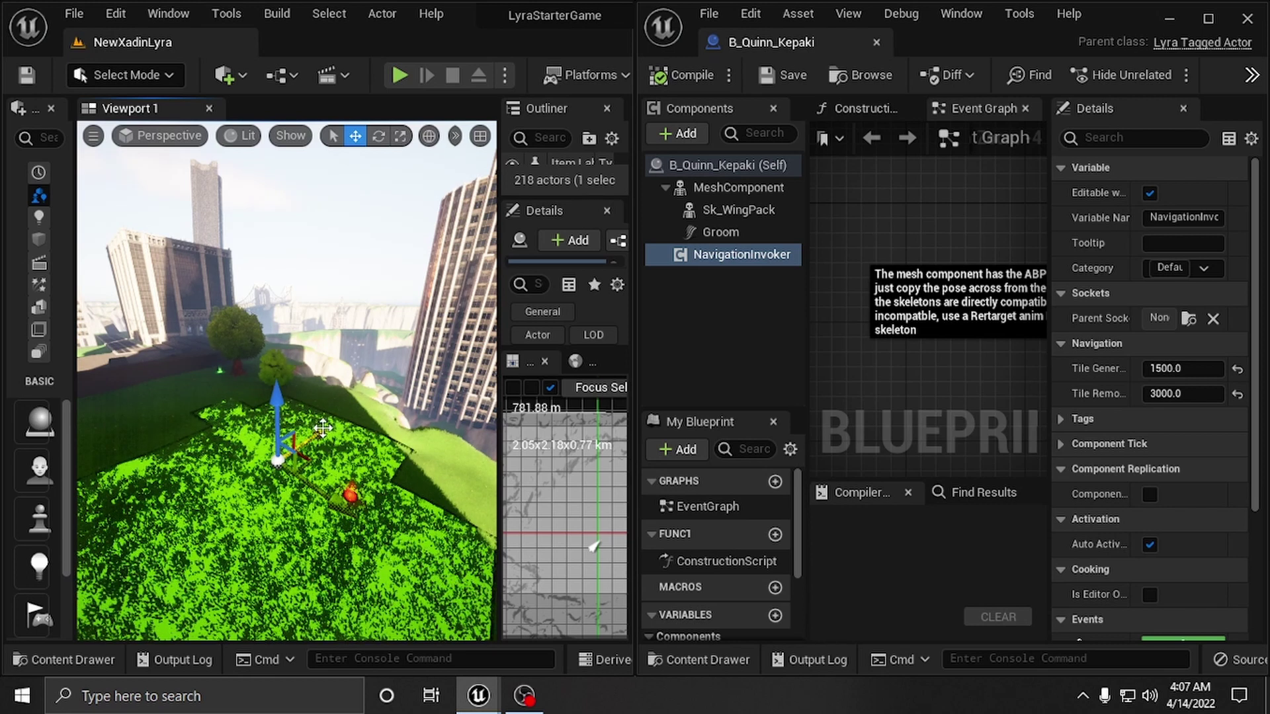
{"action": "right_click_drag", "start_coordinate": [421, 436], "coordinate": [421, 436]}
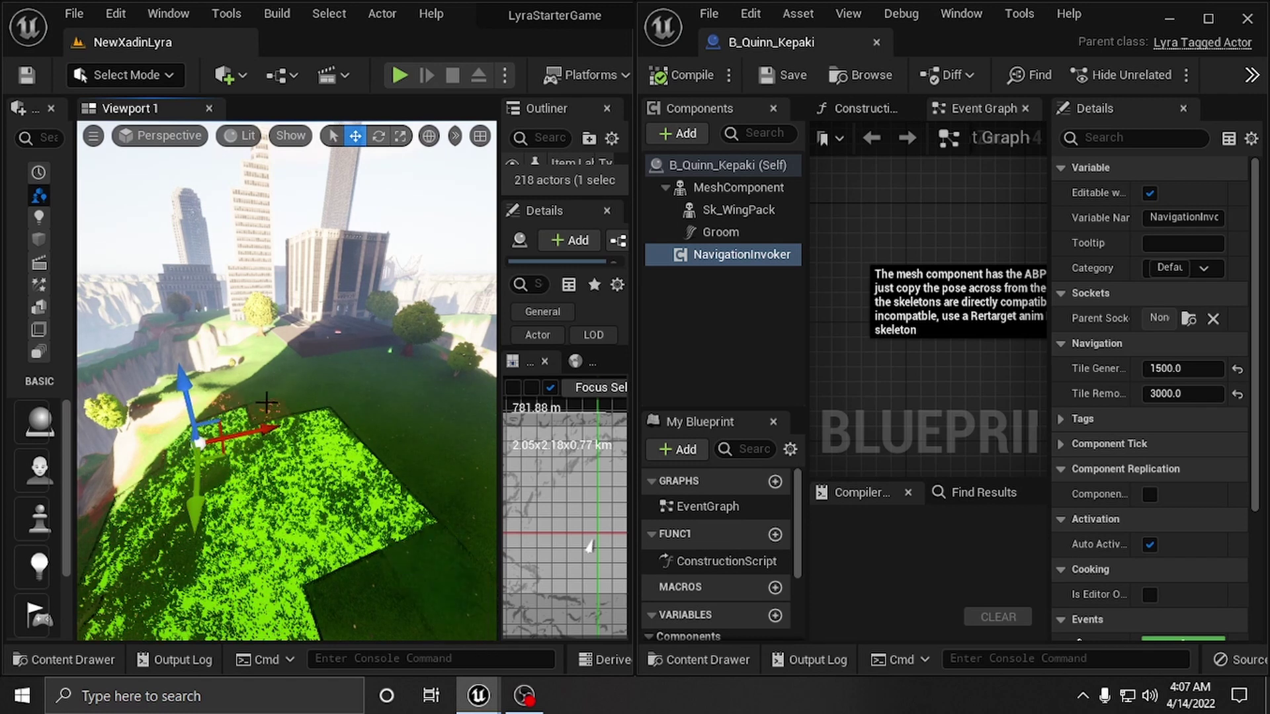
{"action": "left_click_drag", "start_coordinate": [260, 426], "coordinate": [475, 392]}
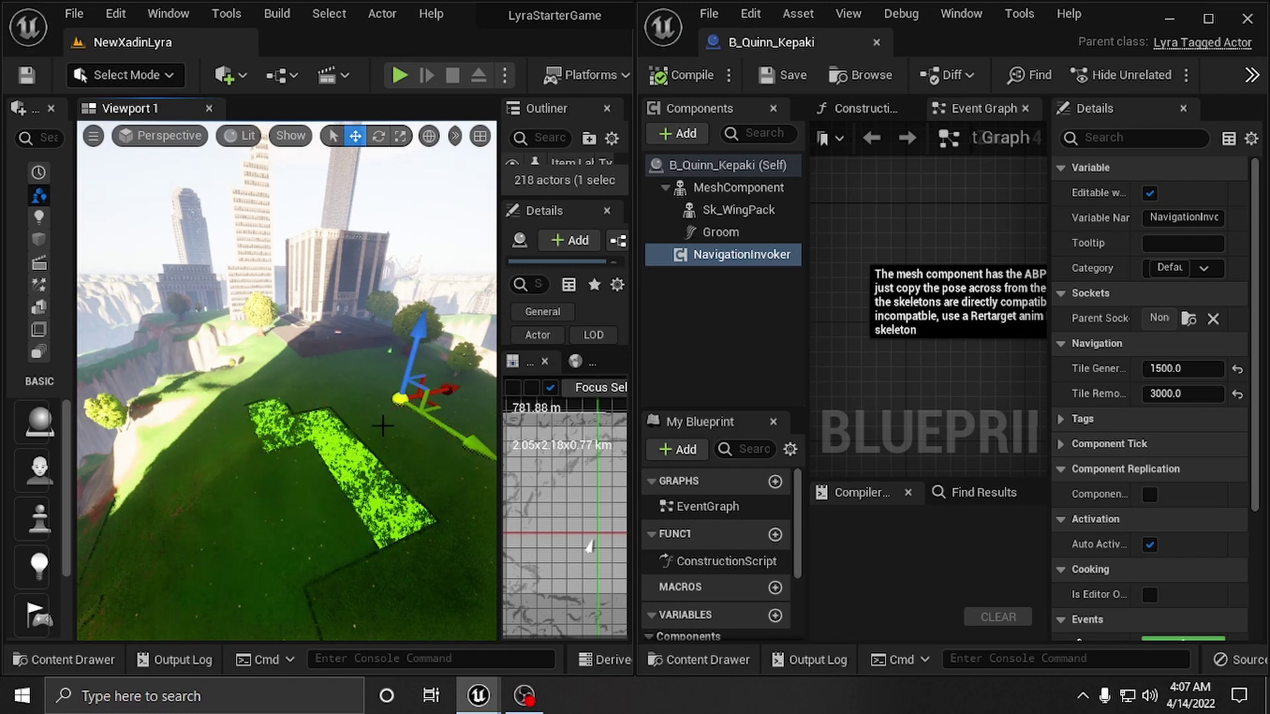
{"action": "right_click_drag", "start_coordinate": [383, 428], "coordinate": [370, 390]}
{"action": "right_click_drag", "start_coordinate": [329, 459], "coordinate": [330, 459]}
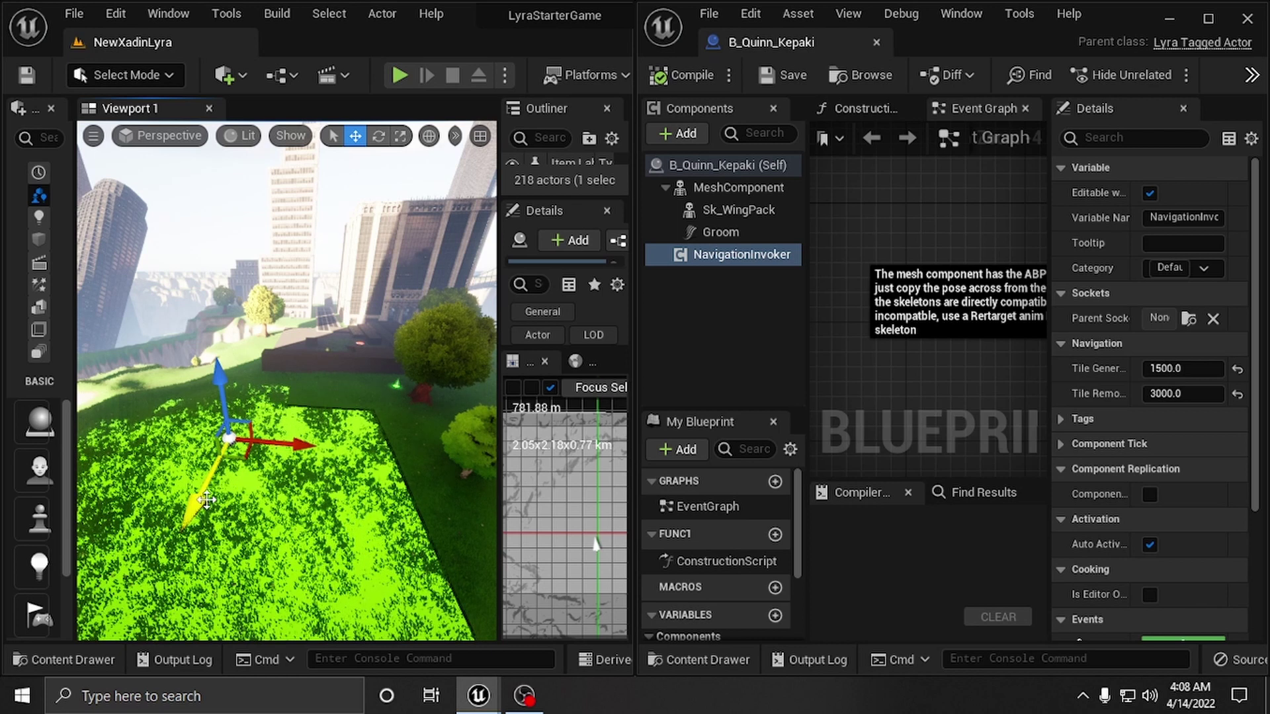
{"action": "left_click_drag", "start_coordinate": [205, 460], "coordinate": [377, 338]}
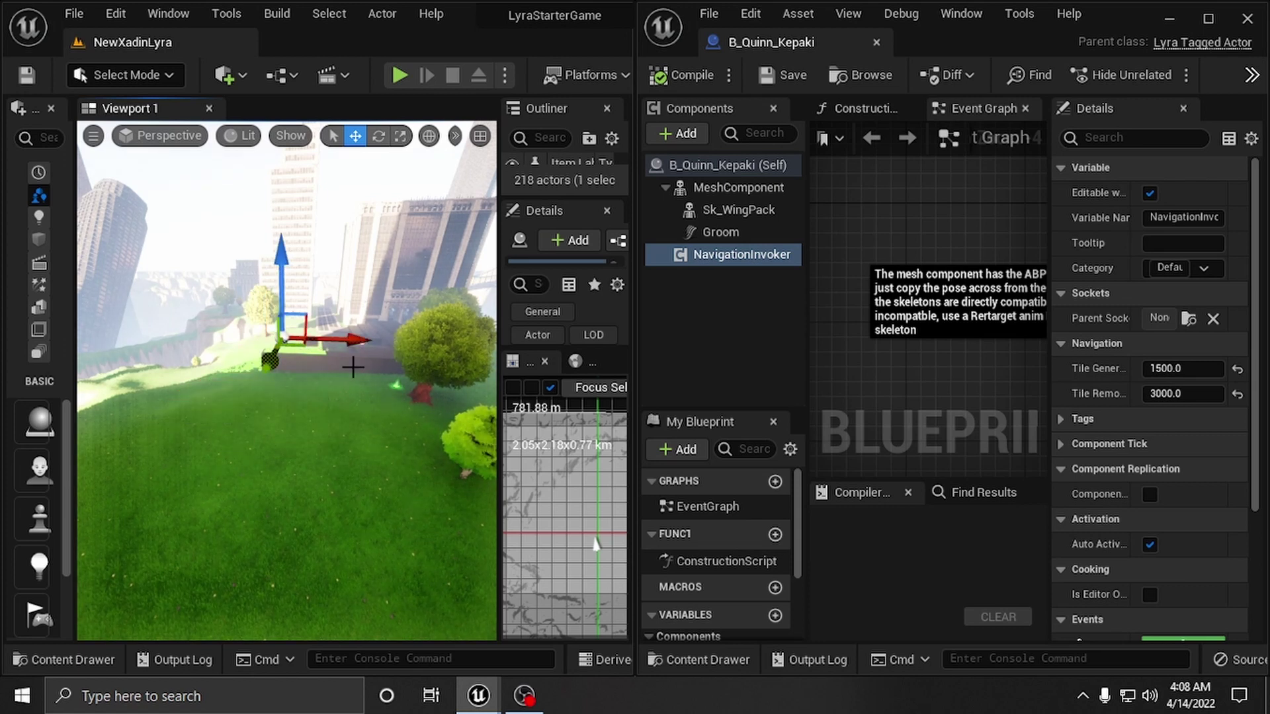
{"action": "left_click_drag", "start_coordinate": [268, 361], "coordinate": [225, 526]}
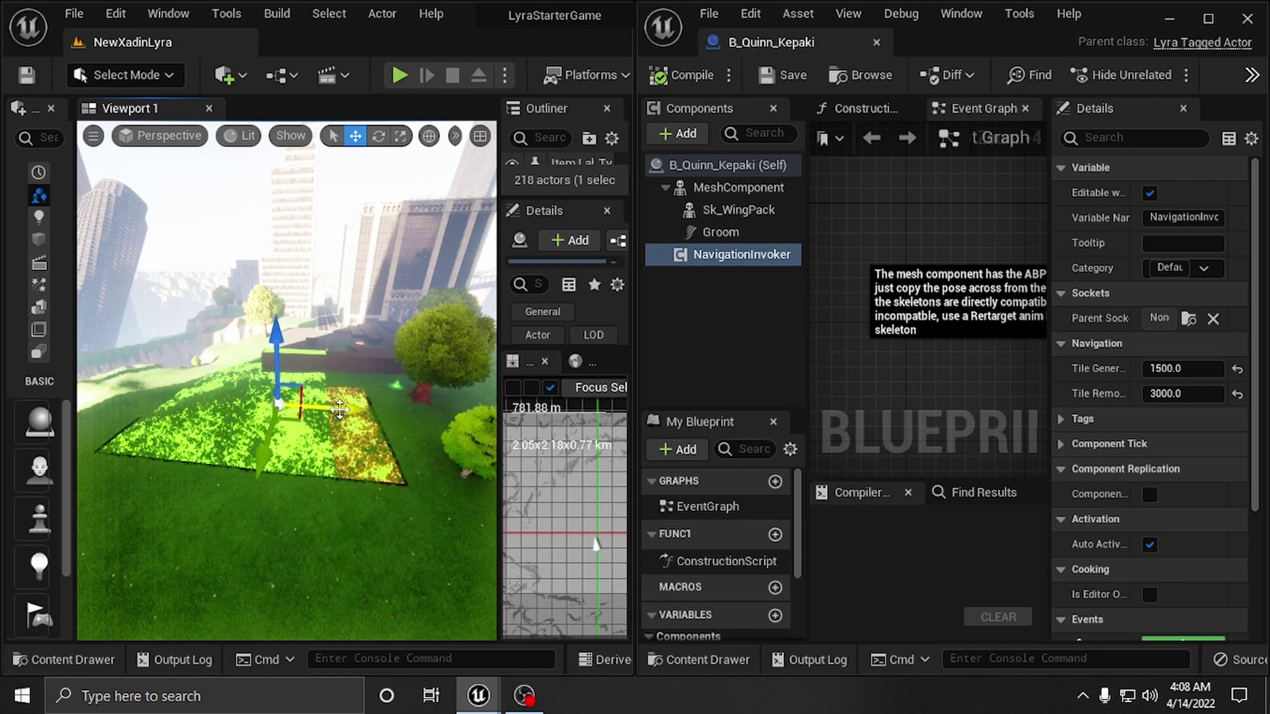
Step: Move the character onto the brown walled platform and raise it above the surface, examining the navigation mesh around it
{"action": "mouse_move", "coordinate": [362, 451]}
{"action": "right_mouse_down"}
{"action": "mouse_move", "coordinate": [456, 457]}
{"action": "mouse_move", "coordinate": [345, 453]}
{"action": "mouse_move", "coordinate": [363, 454]}
{"action": "right_mouse_up"}
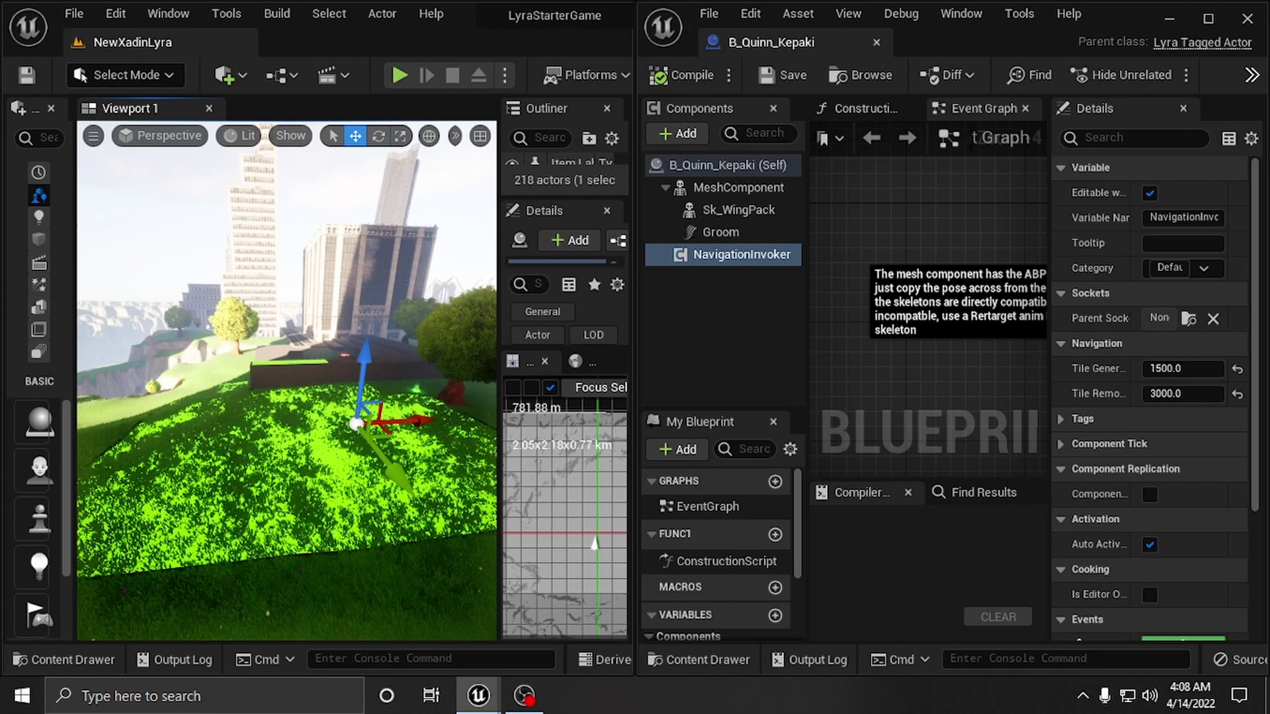
{"action": "right_click_drag", "start_coordinate": [372, 507], "coordinate": [354, 540]}
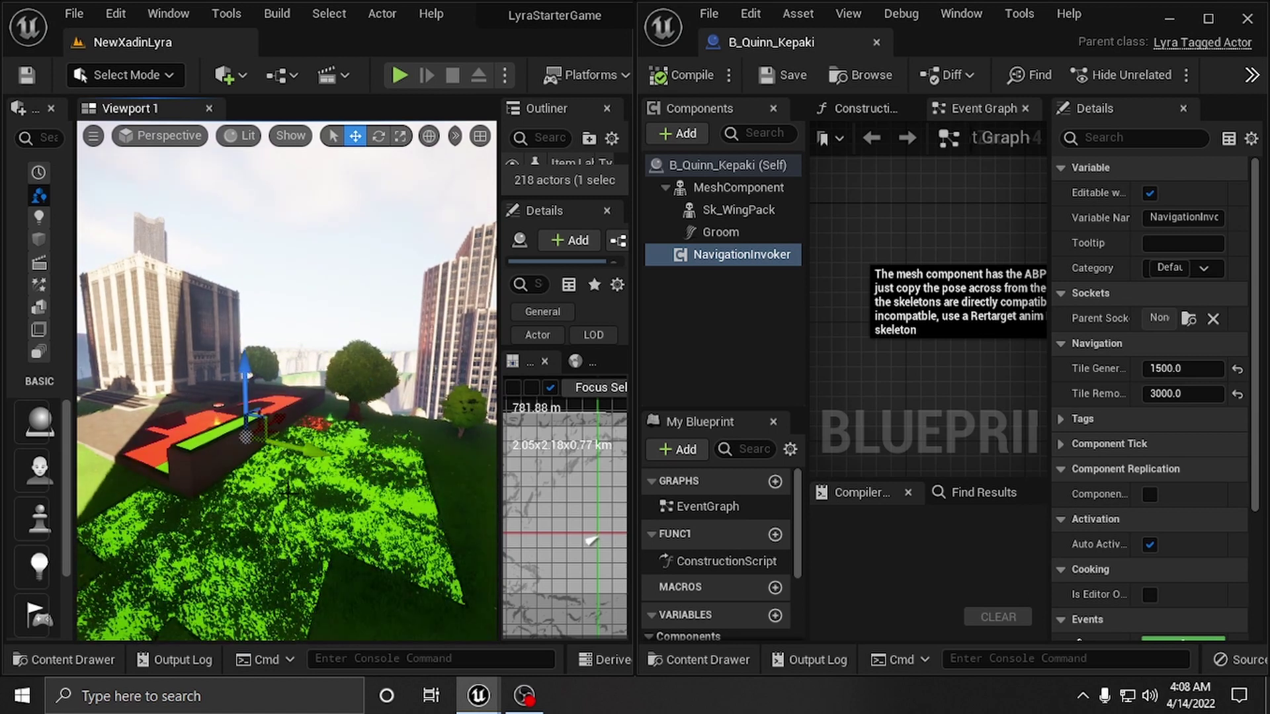
{"action": "right_click_drag", "start_coordinate": [295, 484], "coordinate": [295, 484]}
{"action": "right_click_drag", "start_coordinate": [262, 442], "coordinate": [263, 443]}
{"action": "left_click_drag", "start_coordinate": [263, 442], "coordinate": [261, 411]}
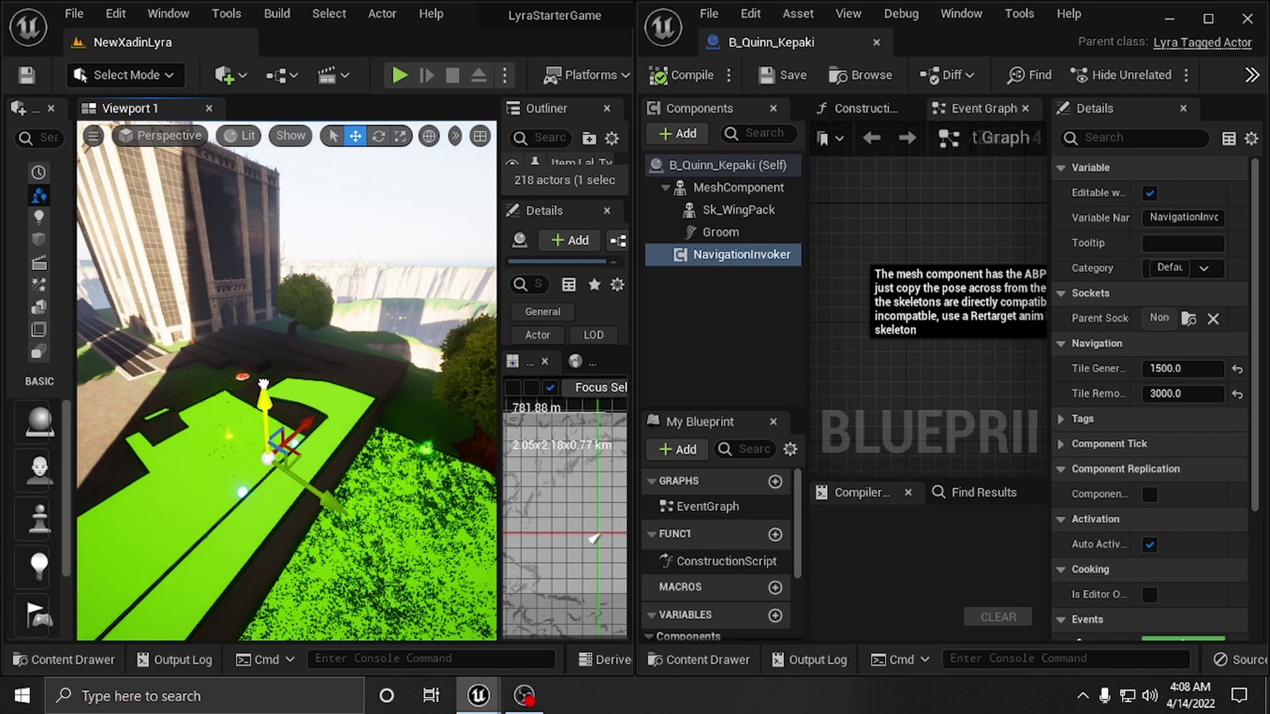
Step: Snap the character to the floor of the platform, and delete it from the level
{"action": "right_click_drag", "start_coordinate": [309, 501], "coordinate": [309, 500]}
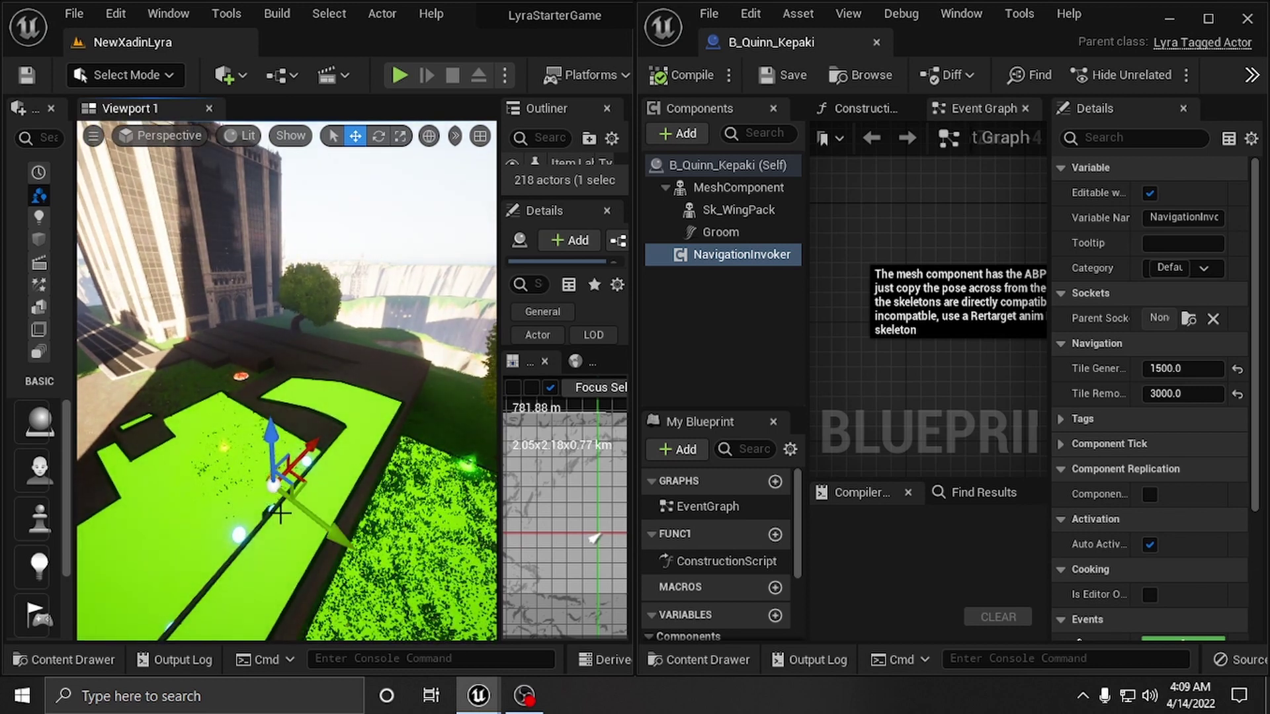
{"action": "key", "text": "End"}
{"action": "key", "text": "Delete"}
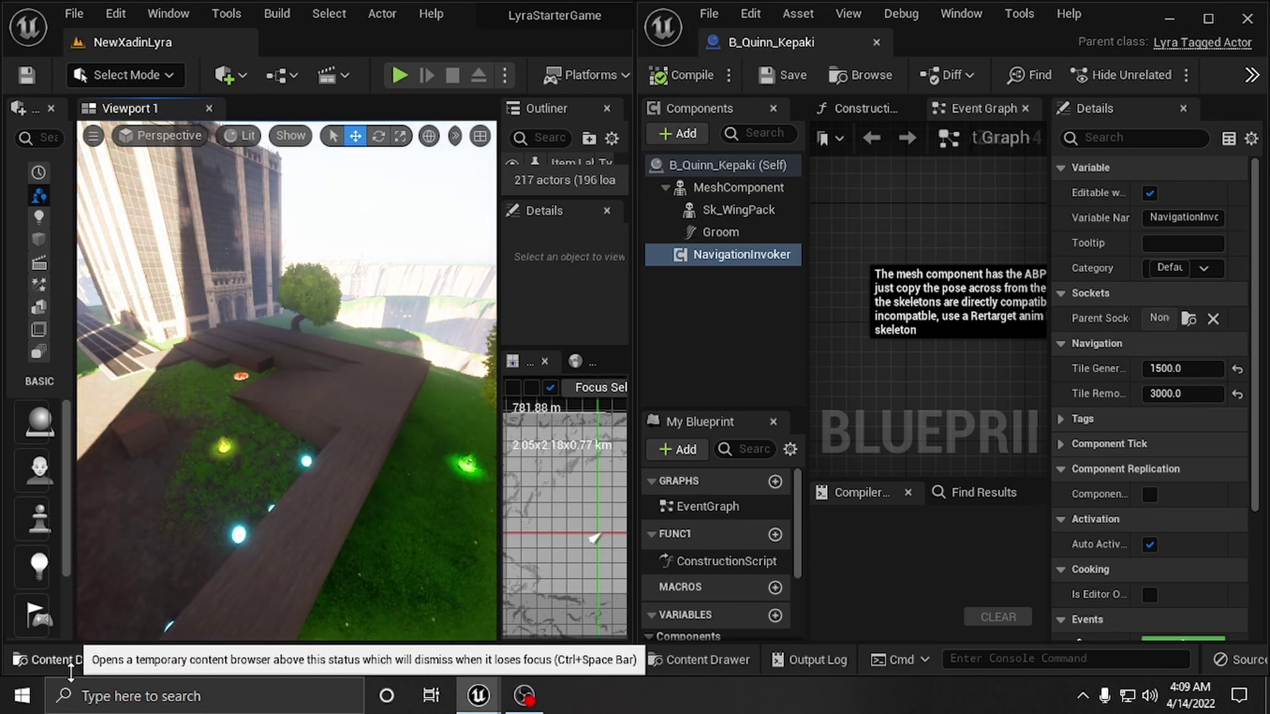
Step: Browse the project's Content directory to the Characters folder
{"action": "left_click", "coordinate": [70, 652]}
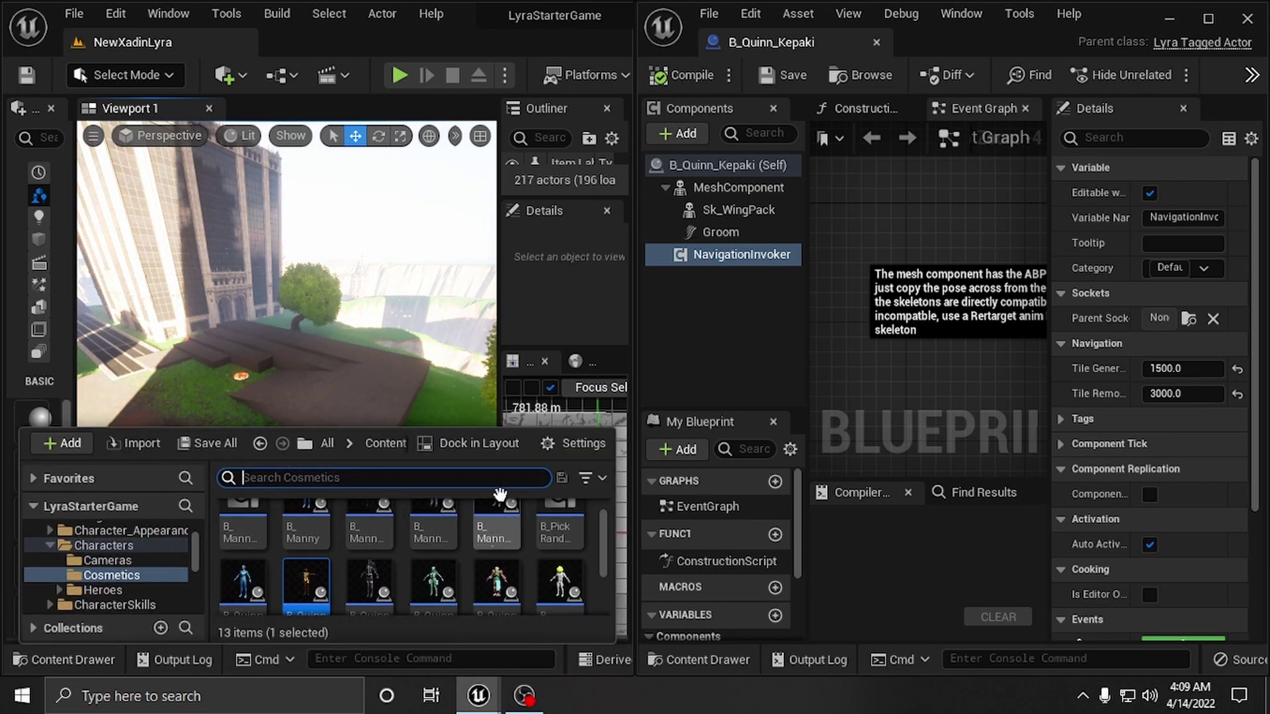
{"action": "left_click", "coordinate": [385, 443]}
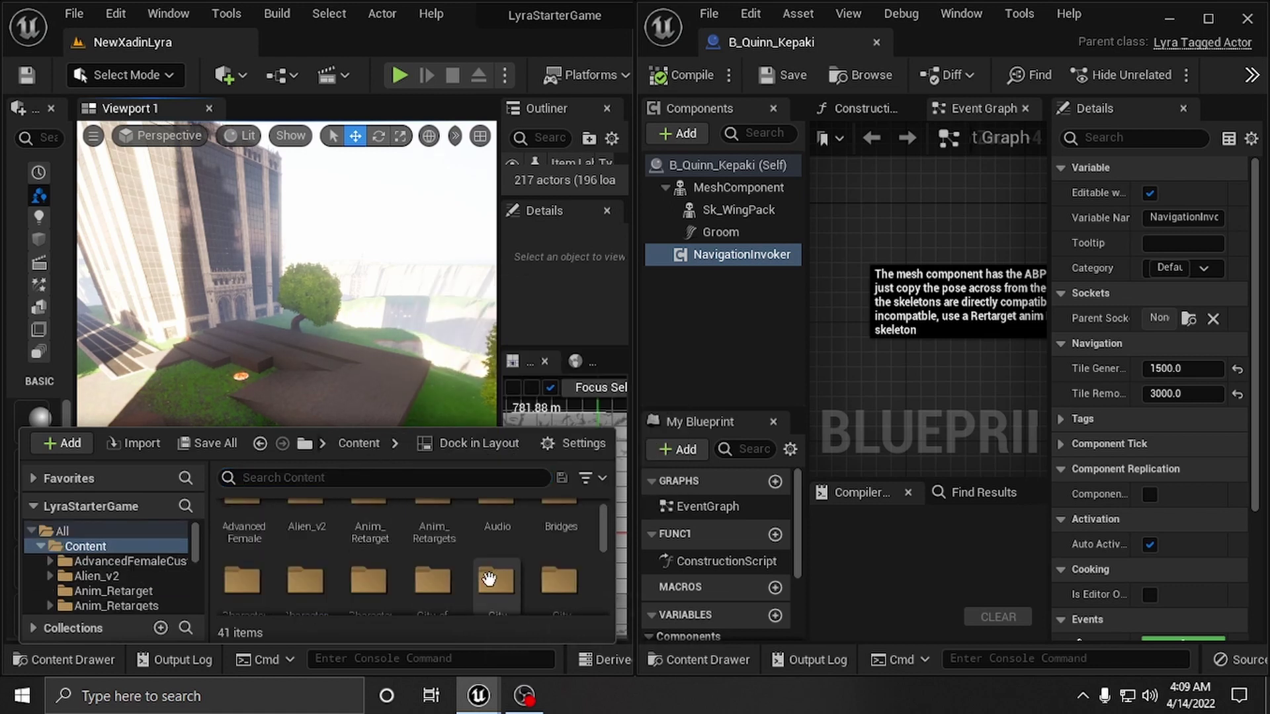
{"action": "scroll", "coordinate": [489, 580], "scroll_direction": "down", "scroll_amount": 1}
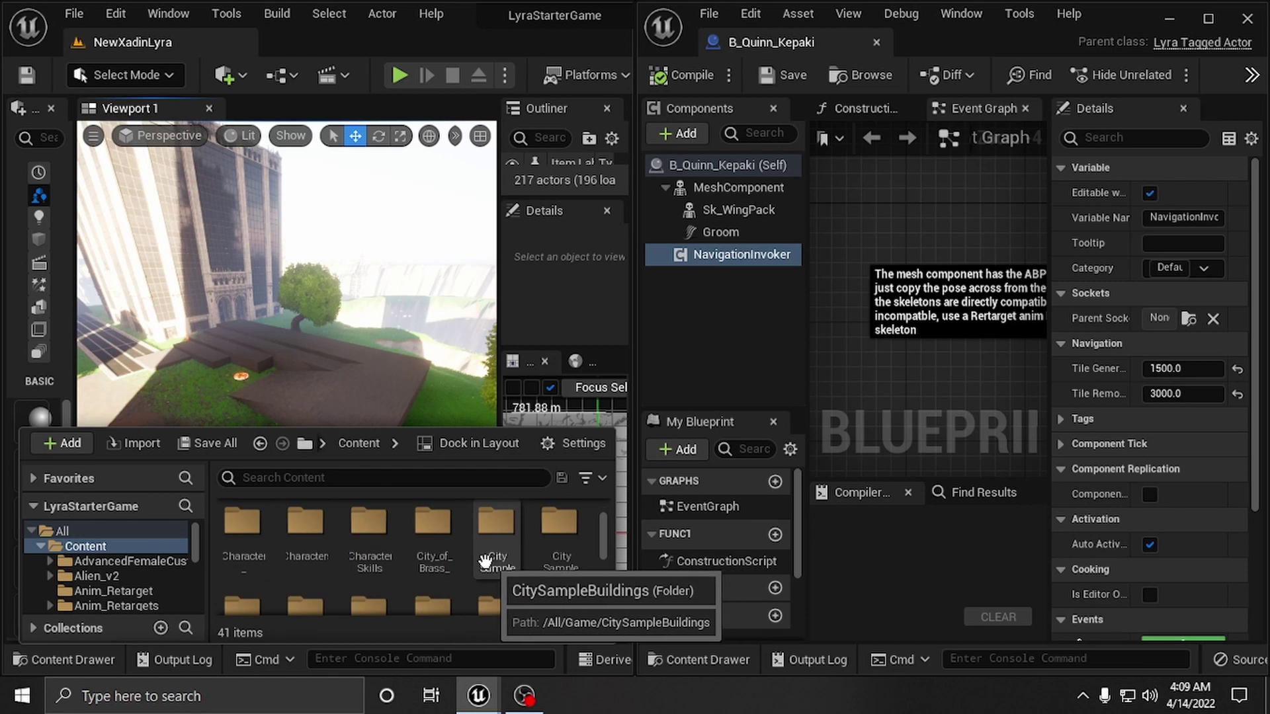
{"action": "double_click", "coordinate": [305, 529]}
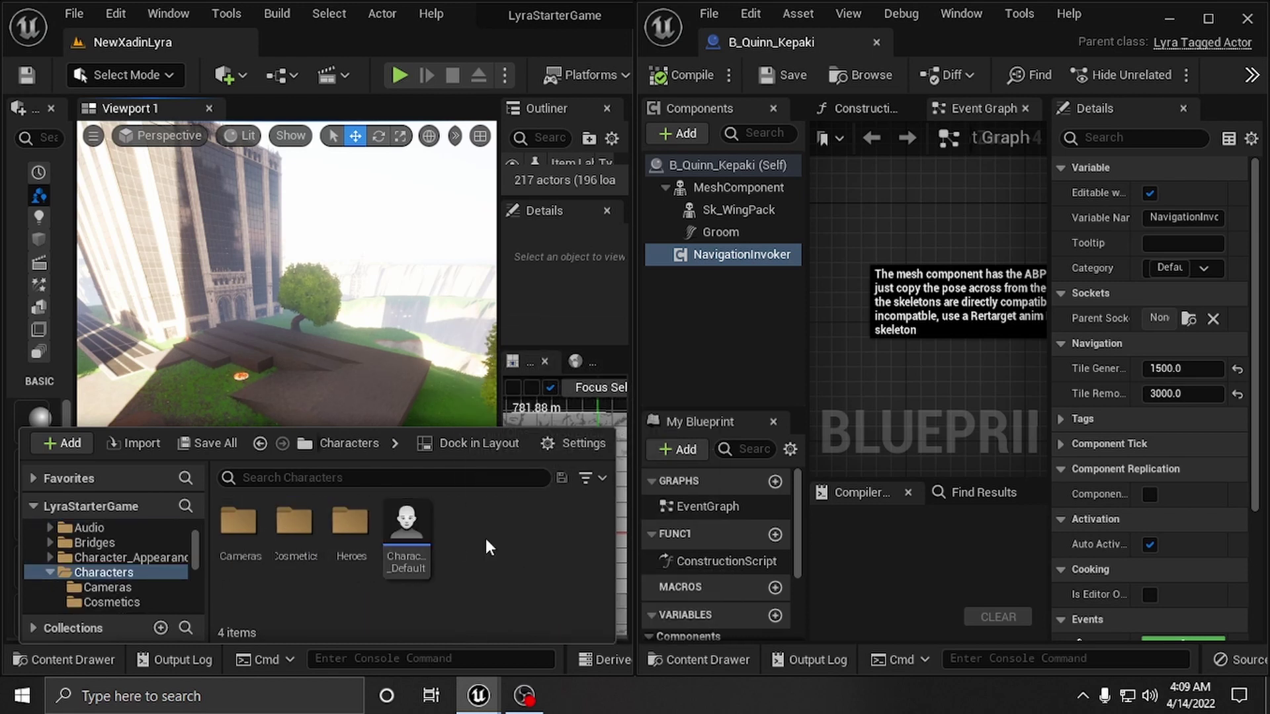
Step: Maximize the level editor window and minimize the B_Quinn_Kepaki Blueprint window
{"action": "left_click_drag", "start_coordinate": [587, 5], "coordinate": [565, 42]}
{"action": "left_click", "coordinate": [567, 37]}
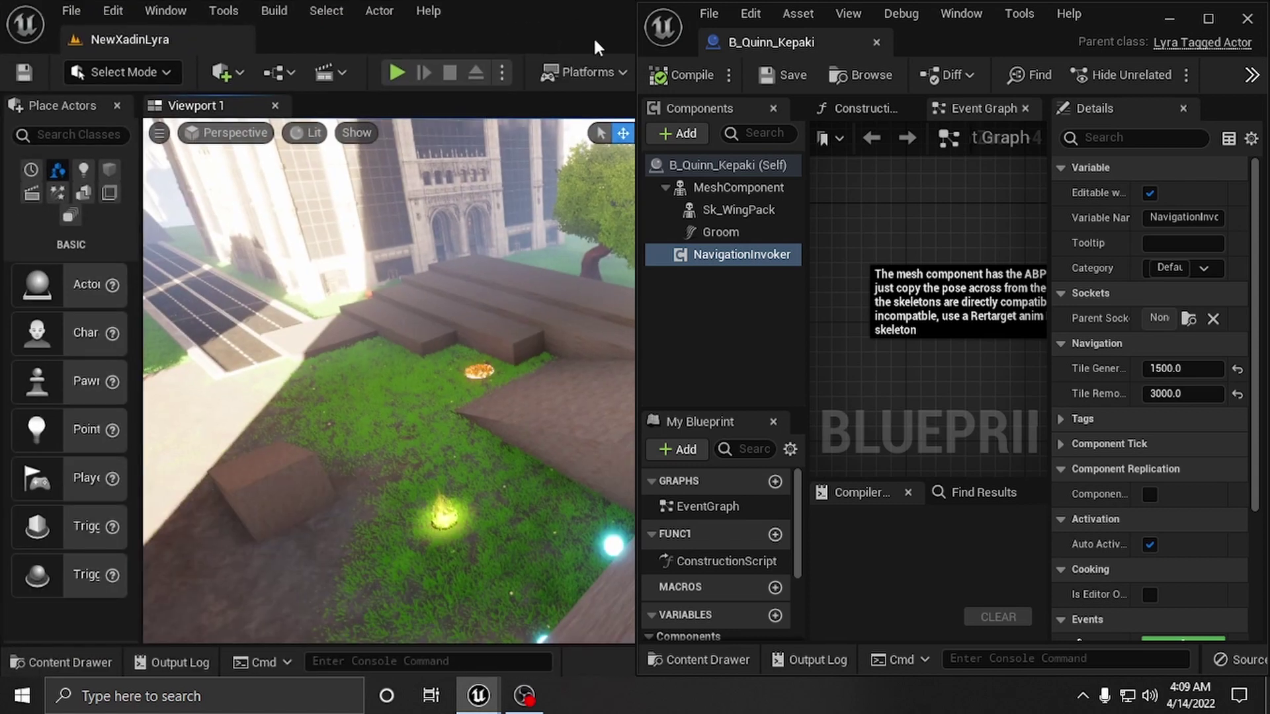
{"action": "left_click", "coordinate": [1168, 19]}
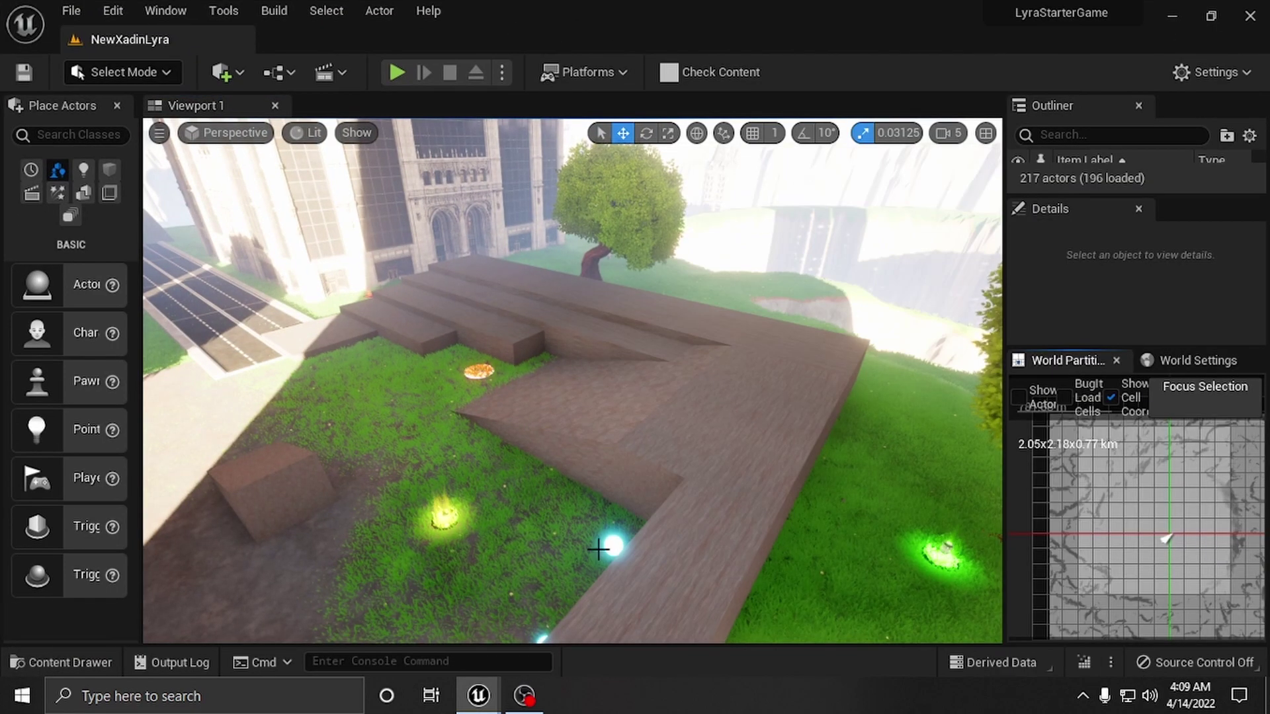
Step: Open the B_Manny_AlienNH Blueprint from Characters > Cosmetics
{"action": "left_click", "coordinate": [70, 662]}
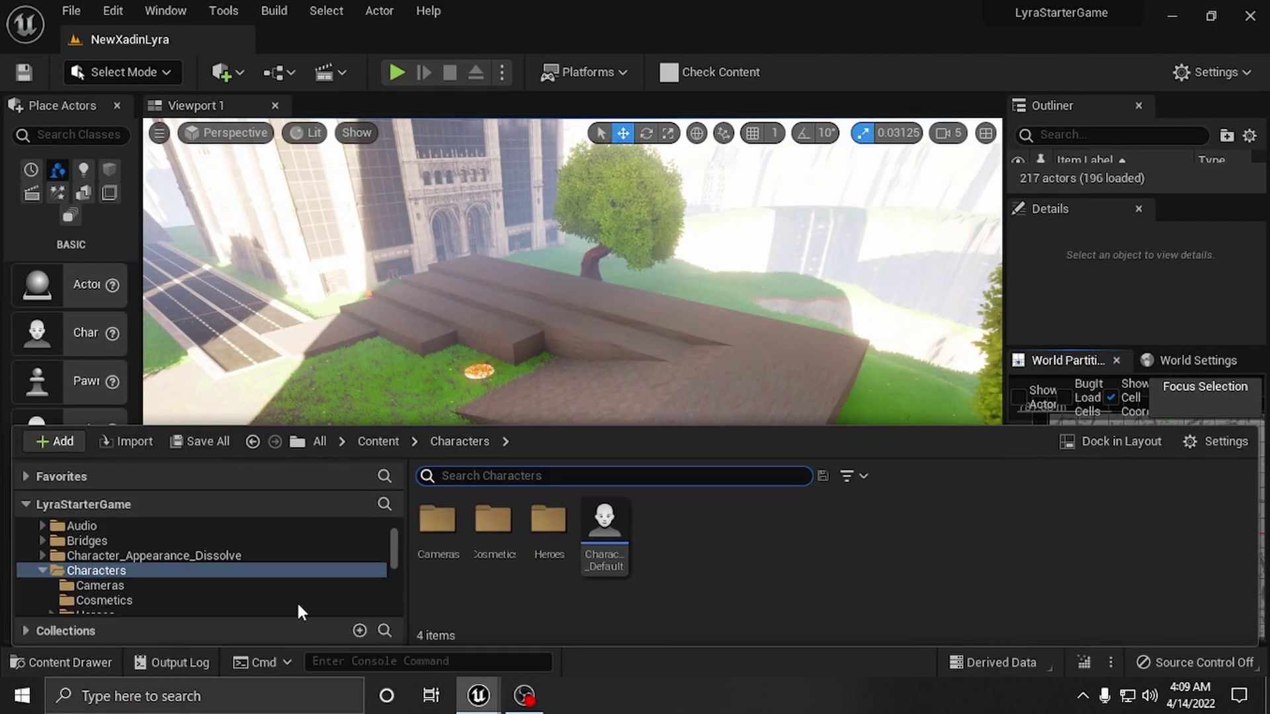
{"action": "double_click", "coordinate": [495, 529]}
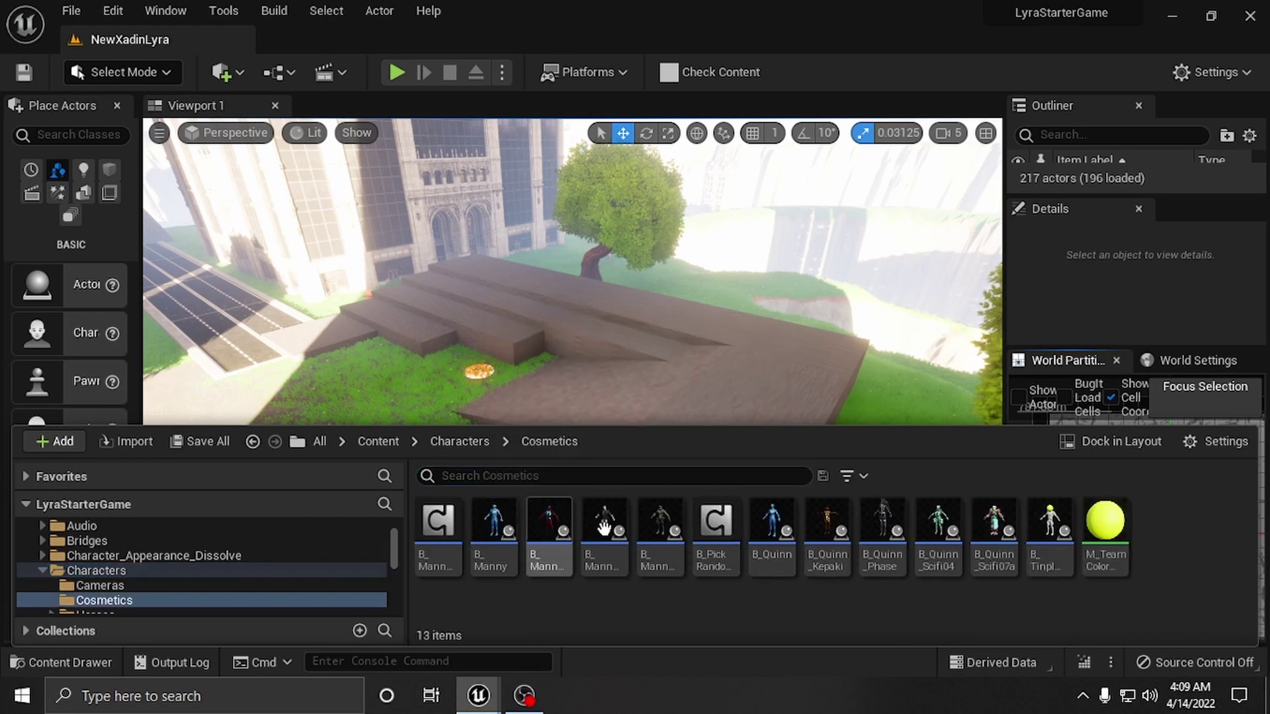
{"action": "double_click", "coordinate": [539, 513]}
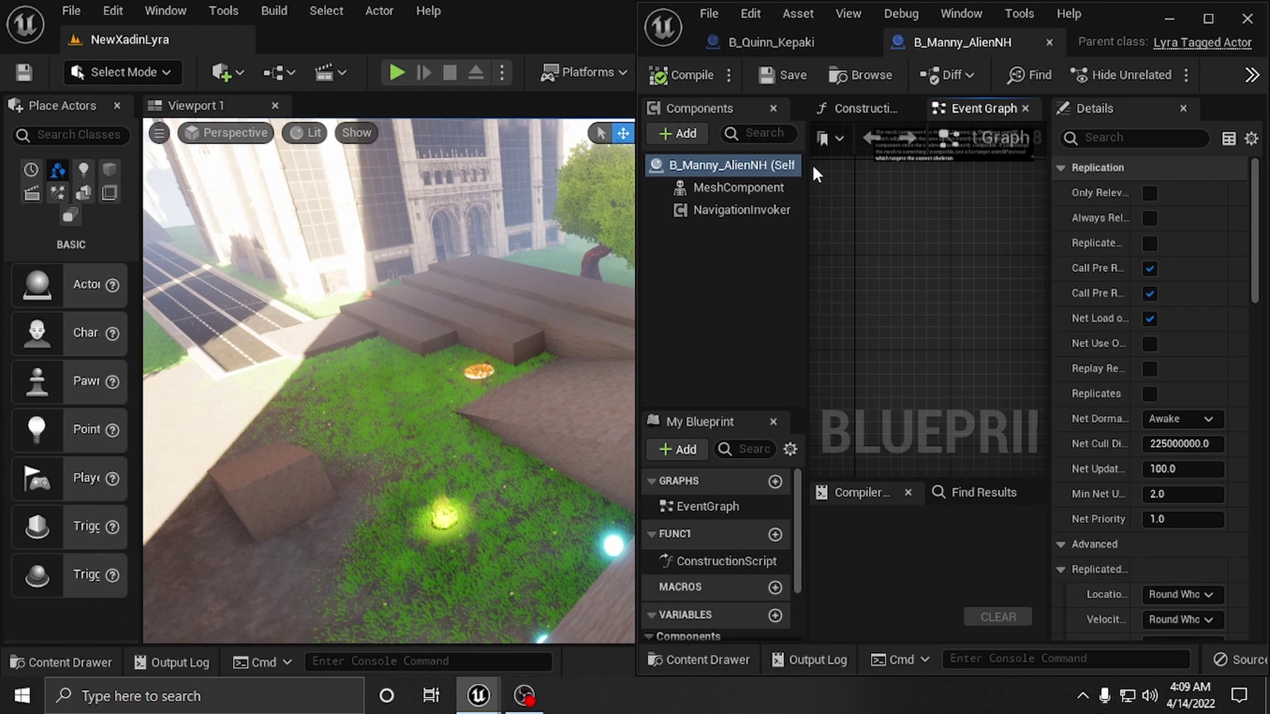
Step: Show the Viewport of the B_Manny_AlienNH Blueprint and select its NavigationInvoker component
{"action": "left_click", "coordinate": [851, 16]}
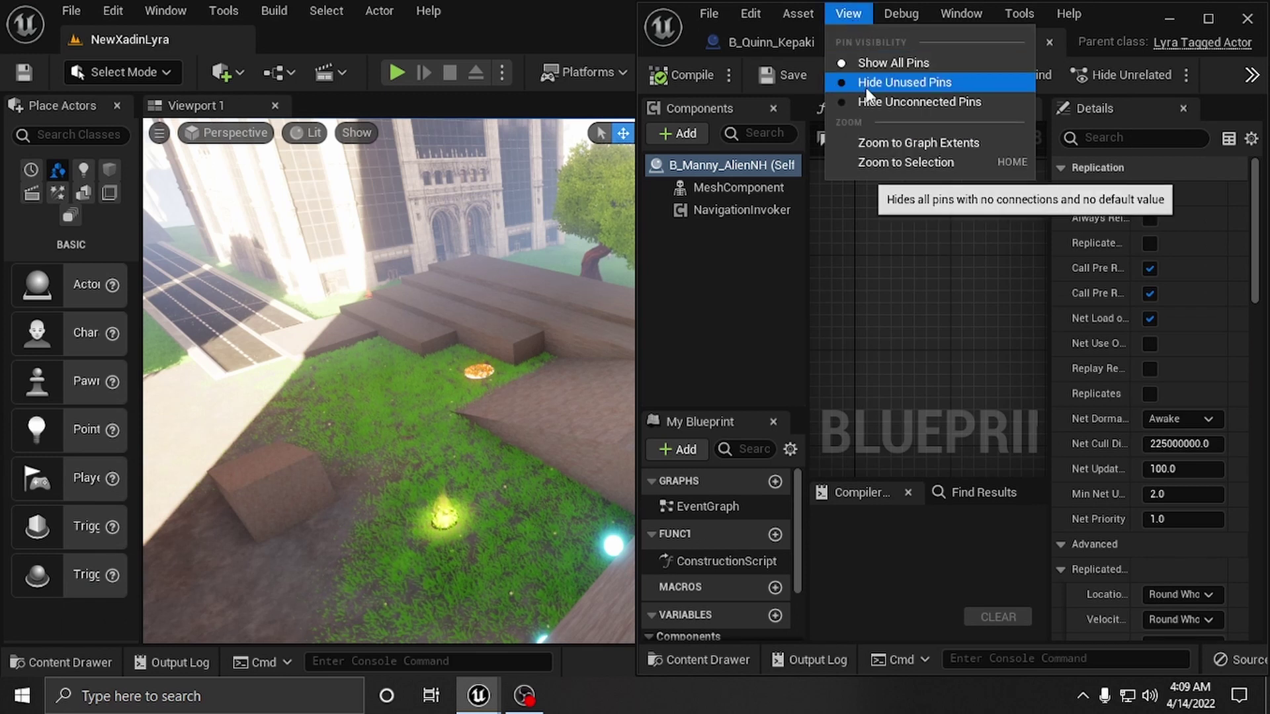
{"action": "mouse_move", "coordinate": [952, 13]}
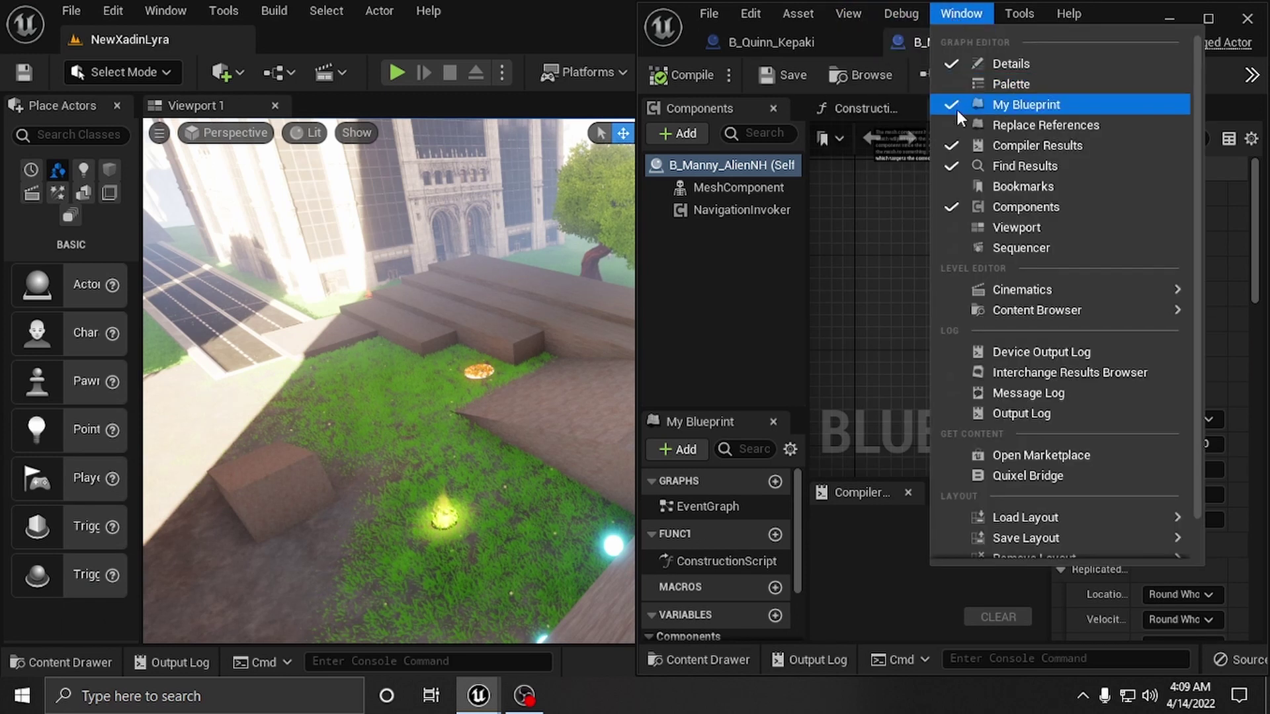
{"action": "left_click", "coordinate": [992, 226]}
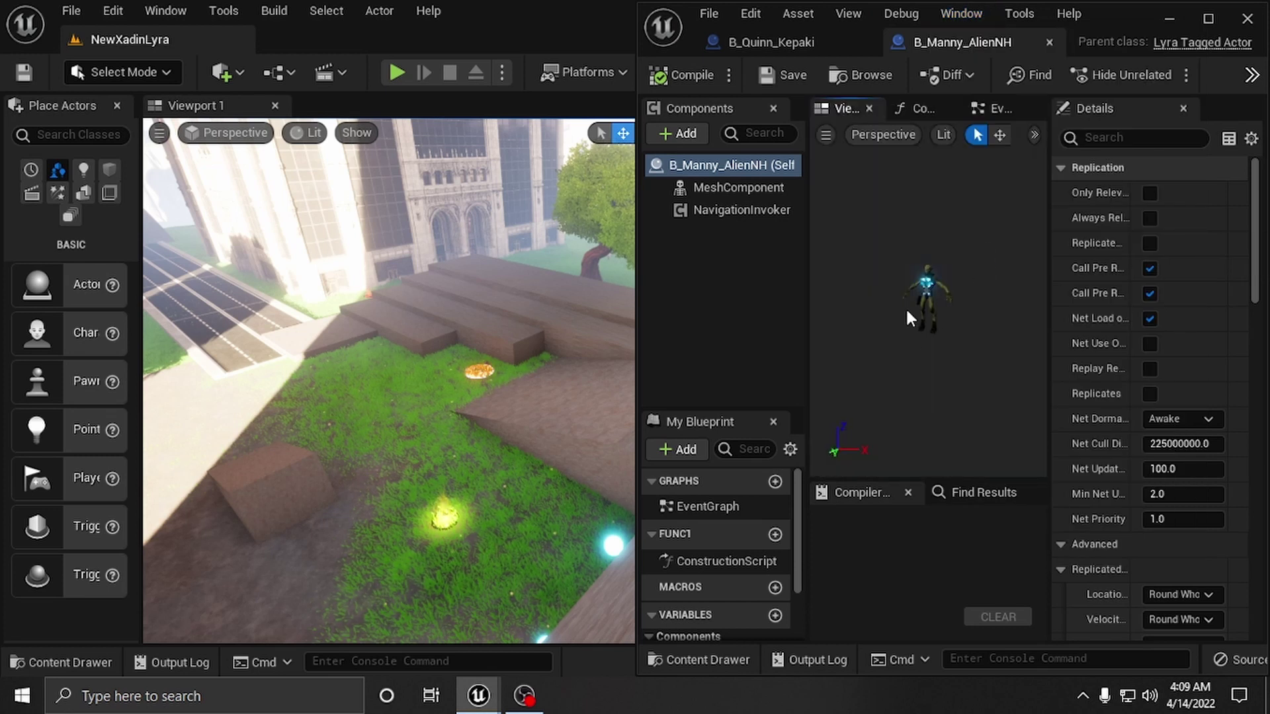
{"action": "scroll", "coordinate": [905, 306], "scroll_direction": "up", "scroll_amount": 5}
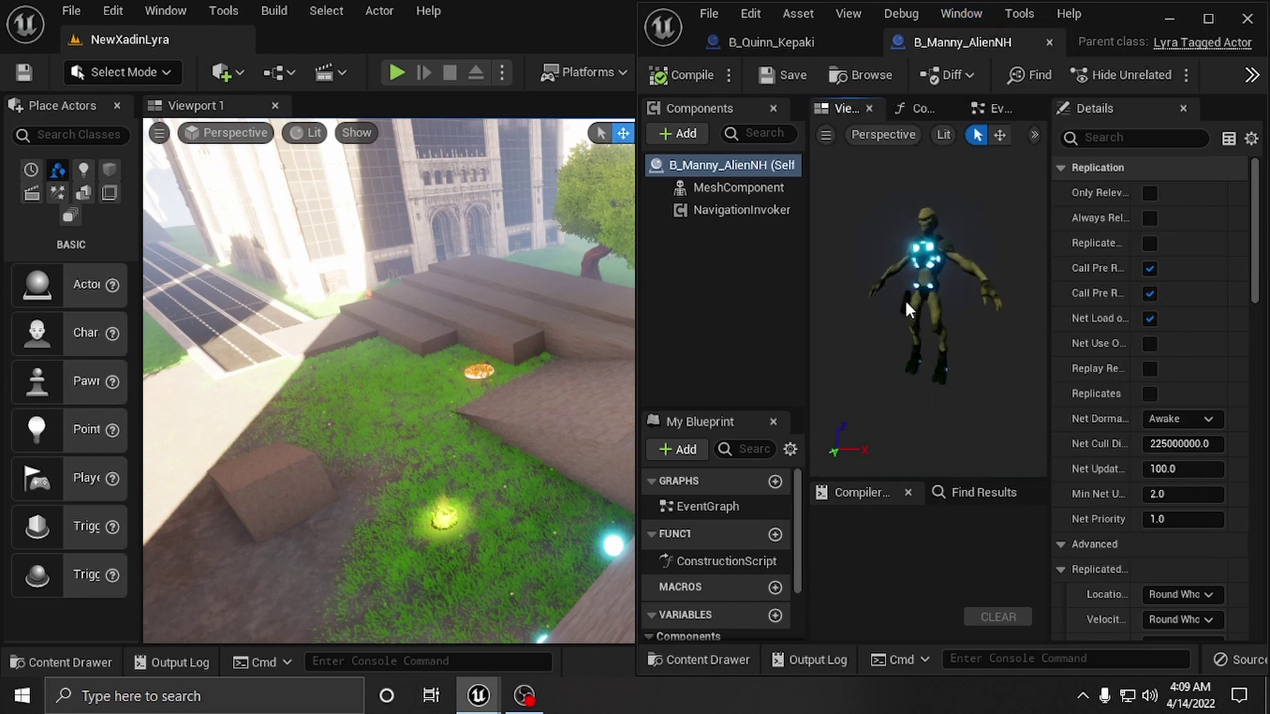
{"action": "left_click", "coordinate": [711, 220]}
{"action": "left_click", "coordinate": [711, 213]}
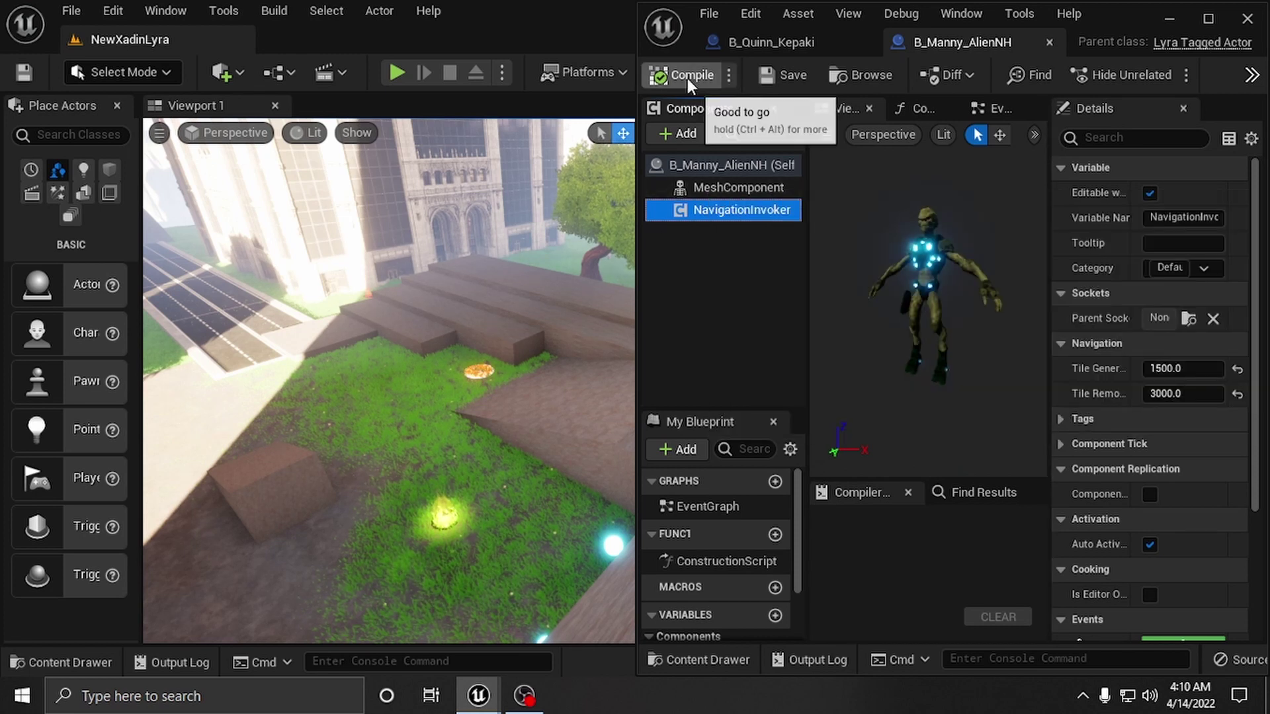
Step: Maximize the B_Manny_AlienNH Blueprint window and search the components that can be added for "nav"
{"action": "left_click", "coordinate": [1210, 16]}
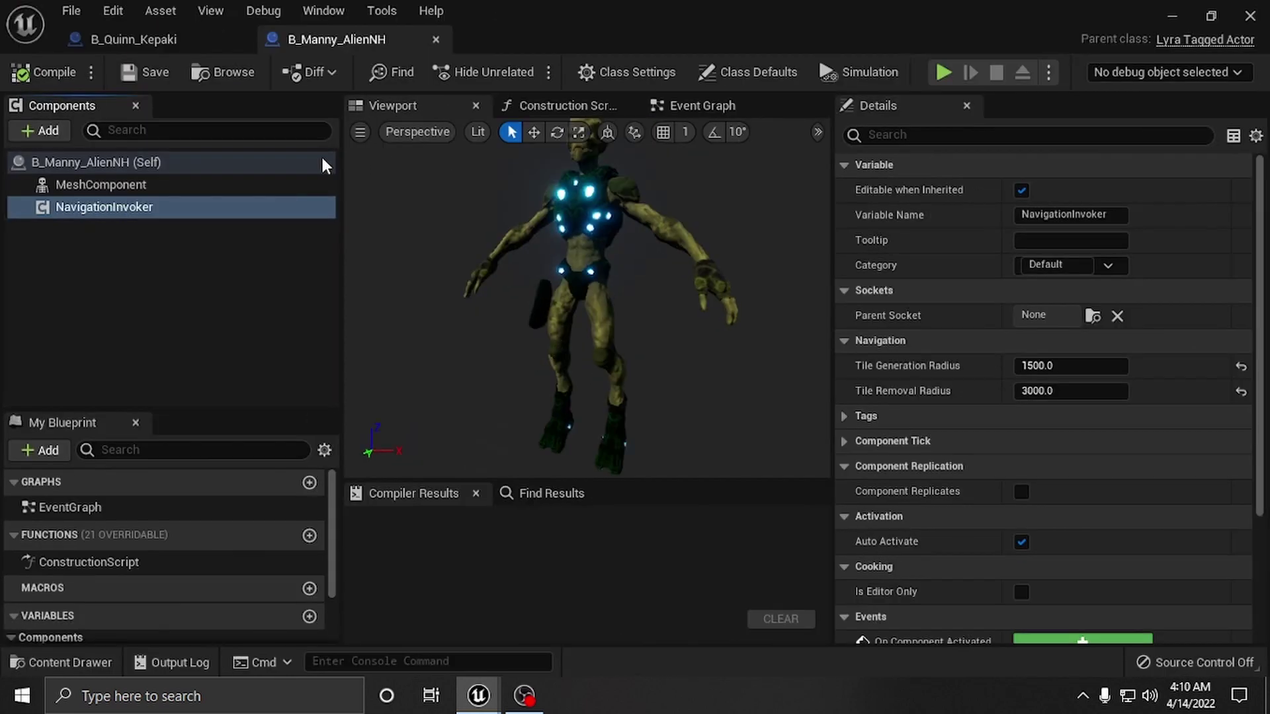
{"action": "left_click", "coordinate": [50, 129]}
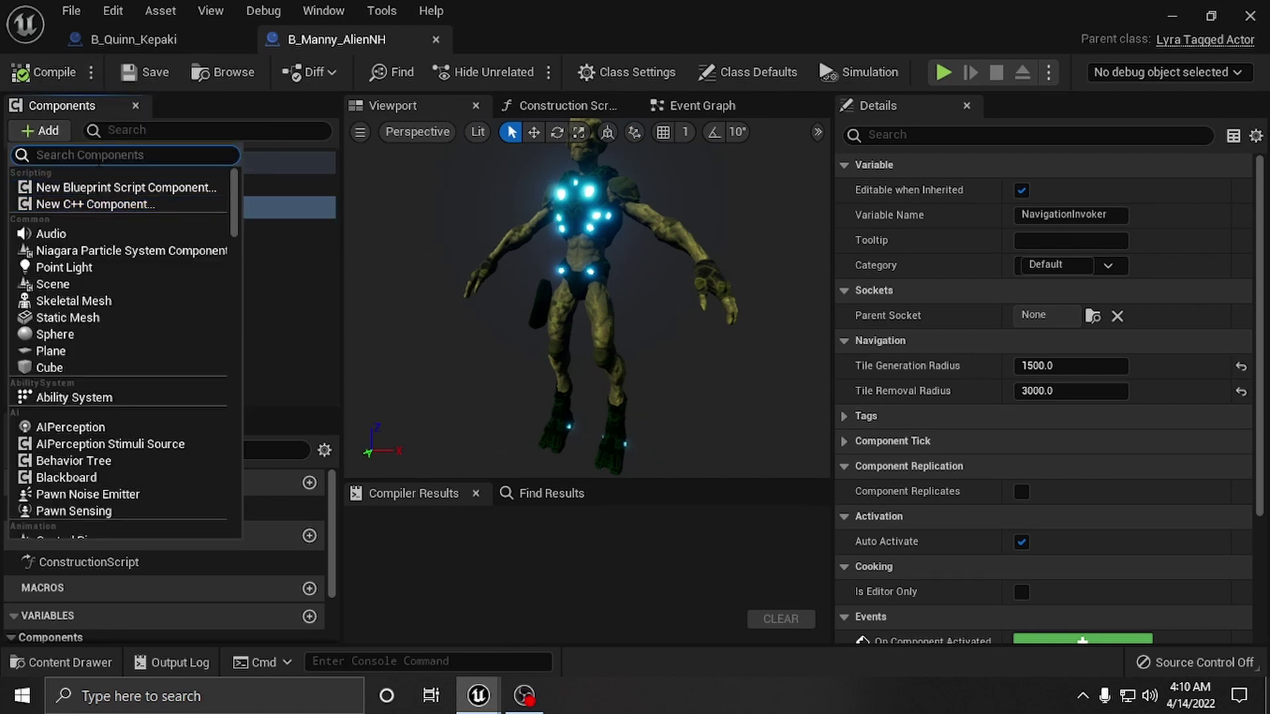
{"action": "type", "text": "nav"}
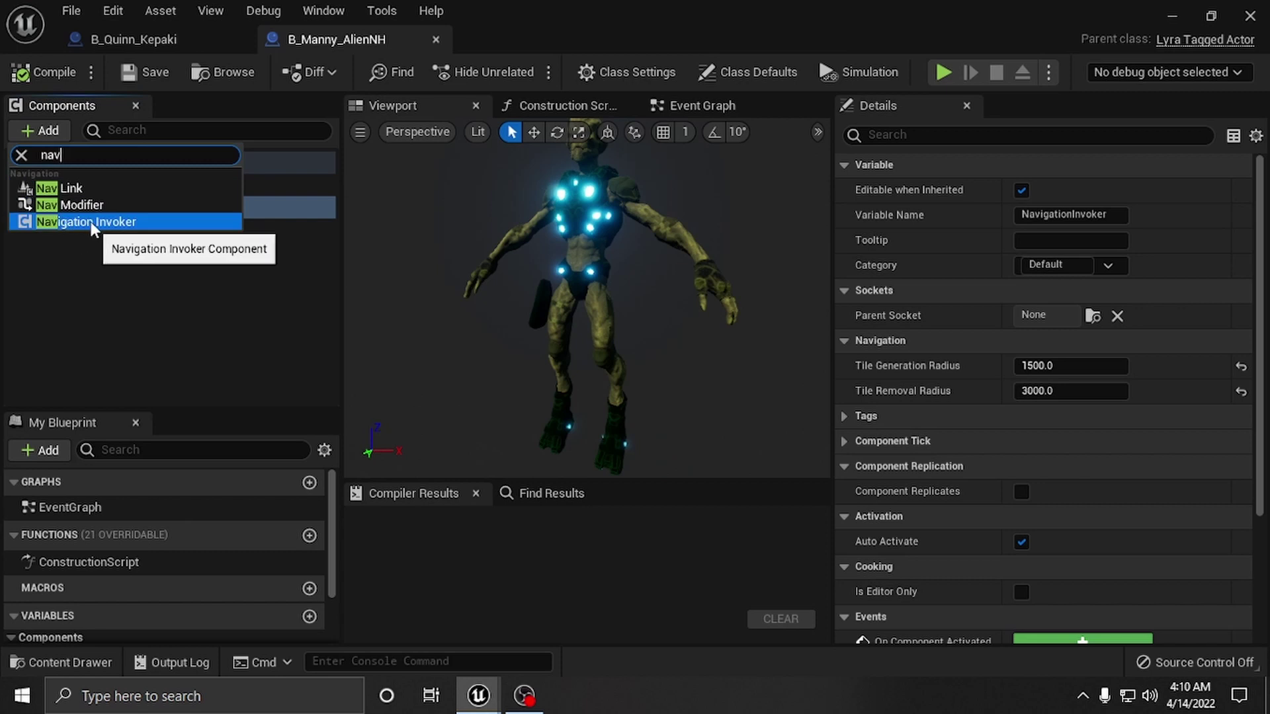
{"action": "left_click", "coordinate": [125, 308]}
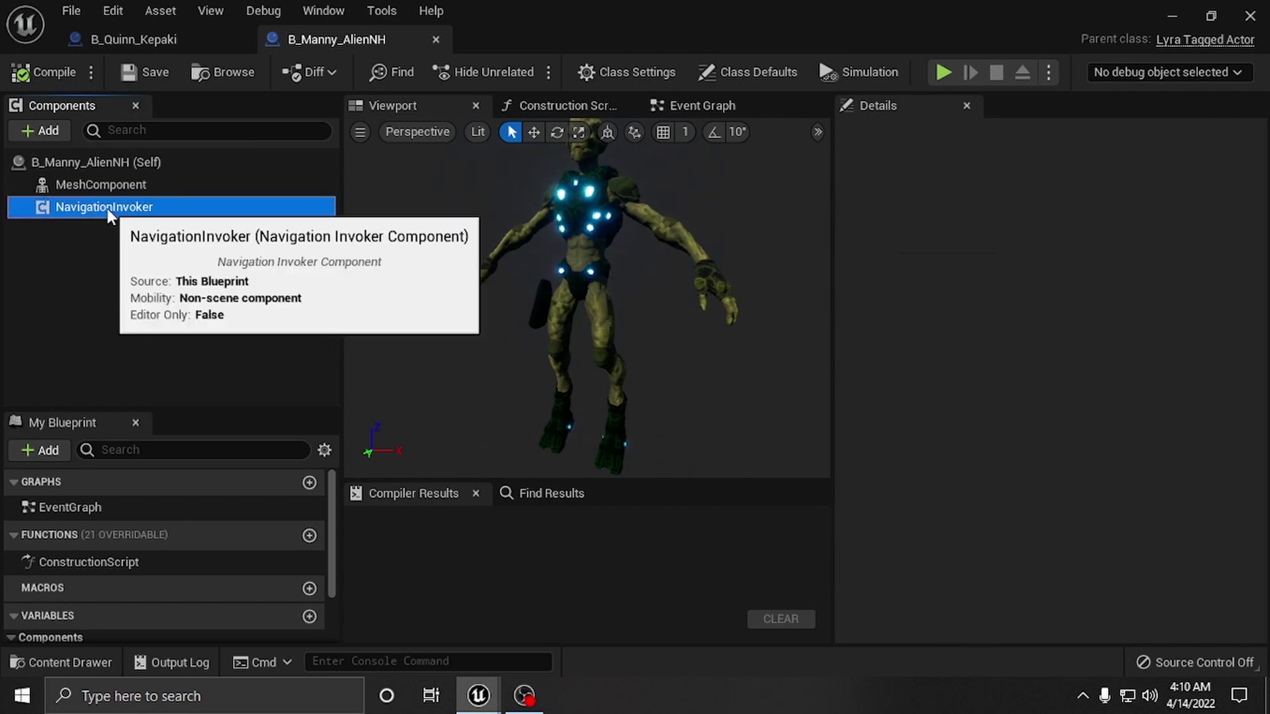
Step: Select the NavigationInvoker component and examine its details, including Tile Generation Radius and Tile Removal Radius
{"action": "left_click", "coordinate": [105, 207]}
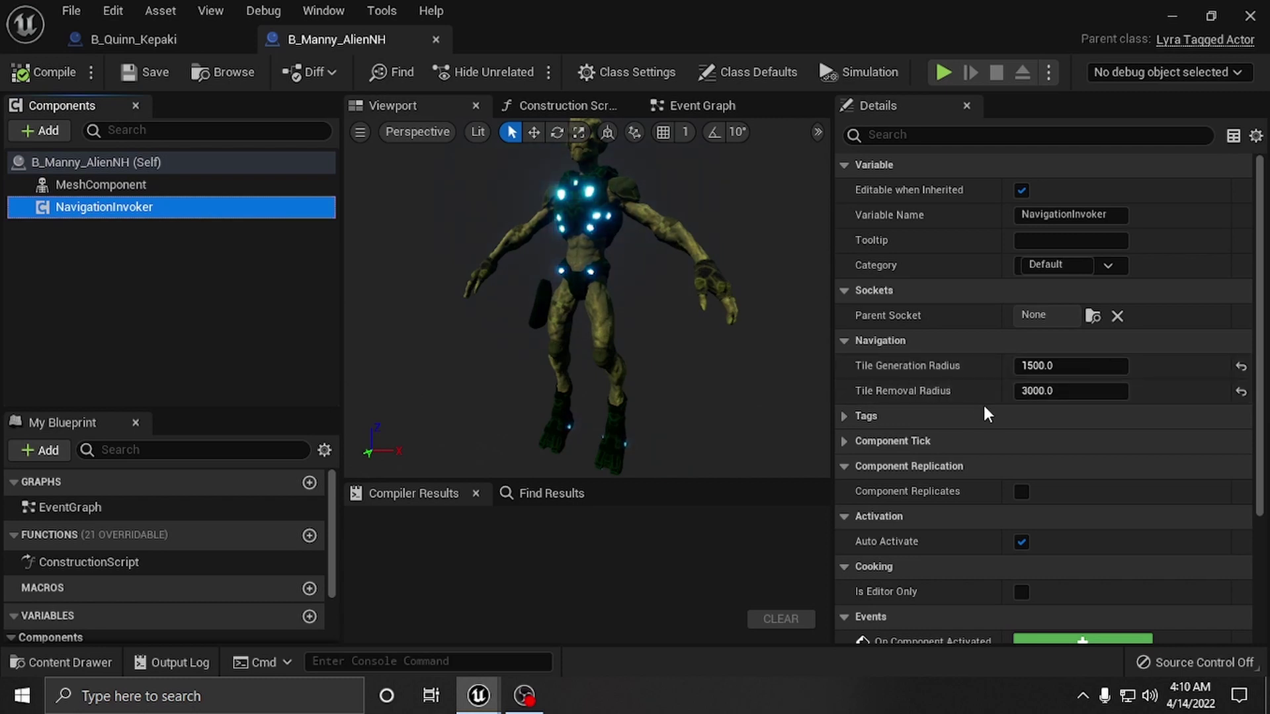
{"action": "scroll", "coordinate": [985, 417], "scroll_direction": "down", "scroll_amount": 3}
{"action": "scroll", "coordinate": [983, 414], "scroll_direction": "up", "scroll_amount": 3}
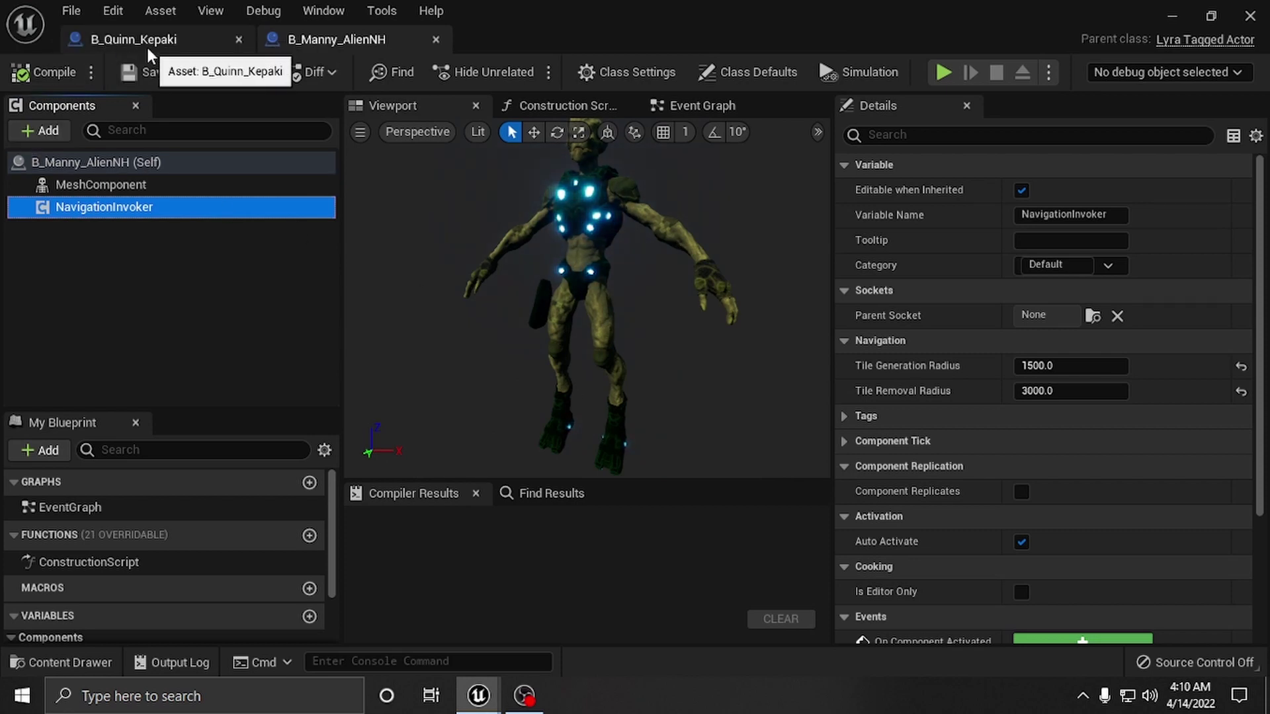
Step: Open Project Settings and show the Engine's Navigation Mesh settings
{"action": "left_click", "coordinate": [70, 11]}
{"action": "mouse_move", "coordinate": [123, 12]}
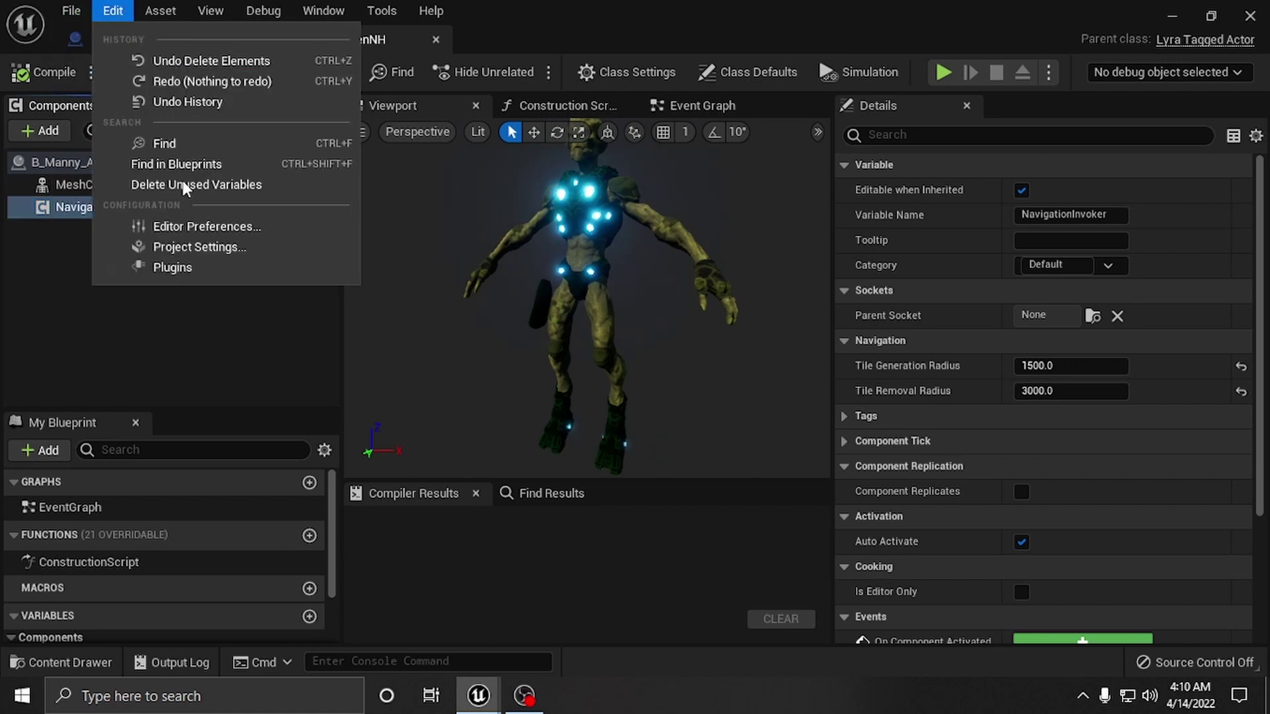
{"action": "left_click", "coordinate": [199, 241]}
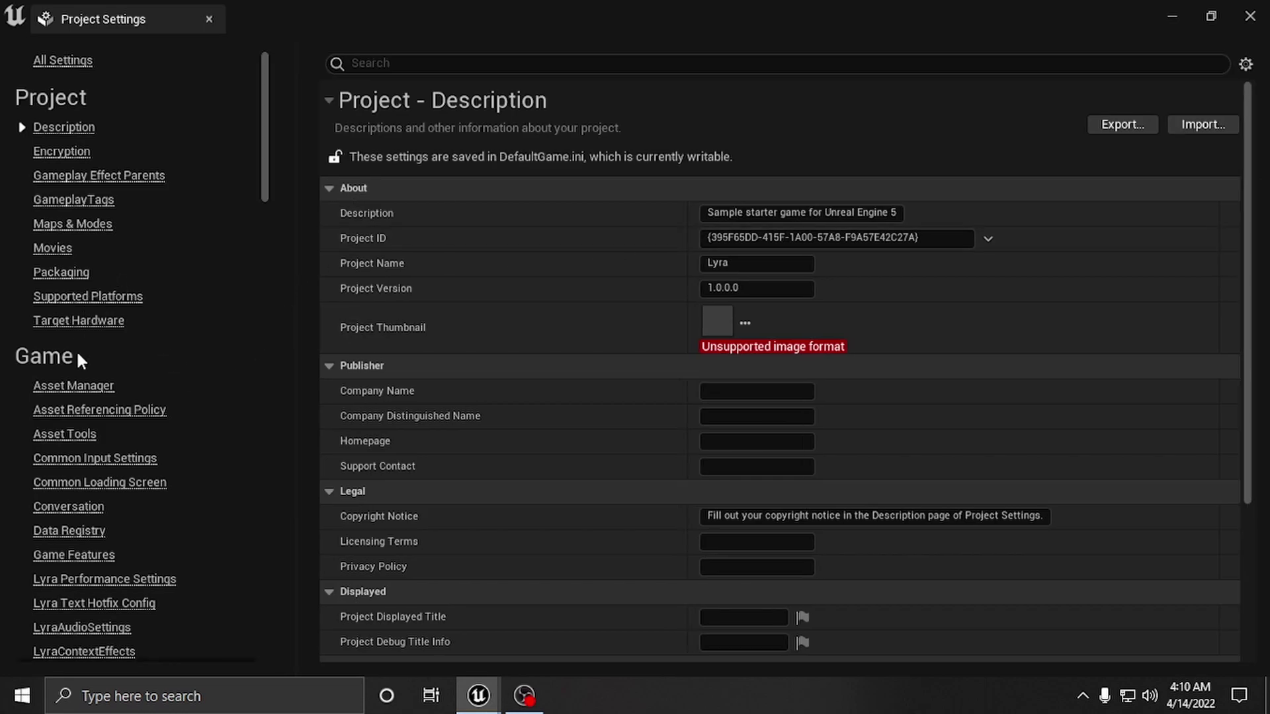
{"action": "scroll", "coordinate": [74, 386], "scroll_direction": "down", "scroll_amount": 10}
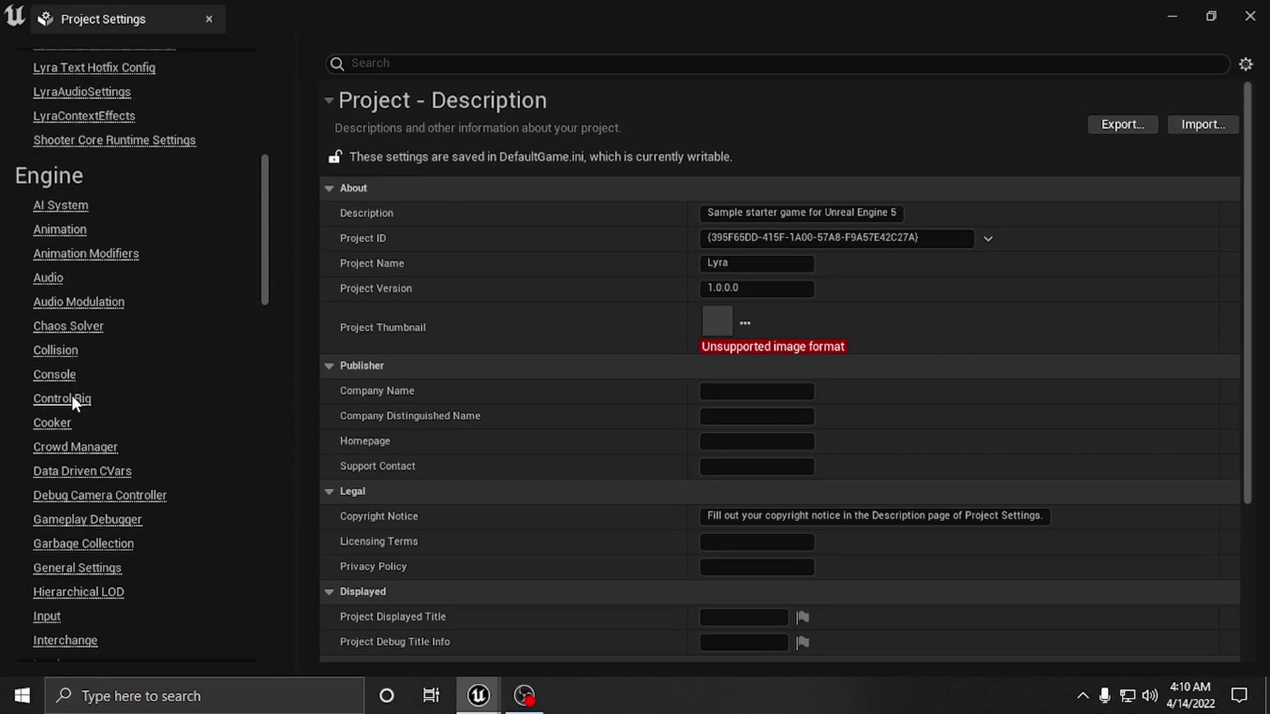
{"action": "scroll", "coordinate": [73, 398], "scroll_direction": "down", "scroll_amount": 5}
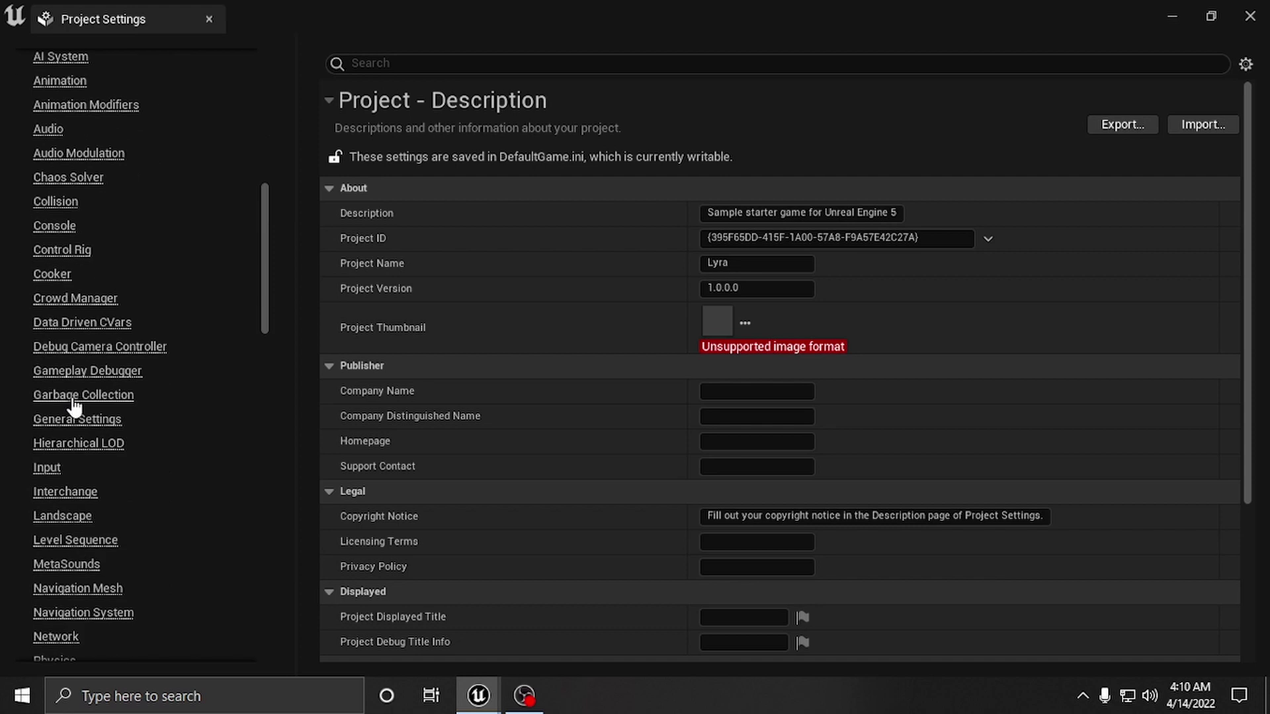
{"action": "left_click", "coordinate": [103, 587]}
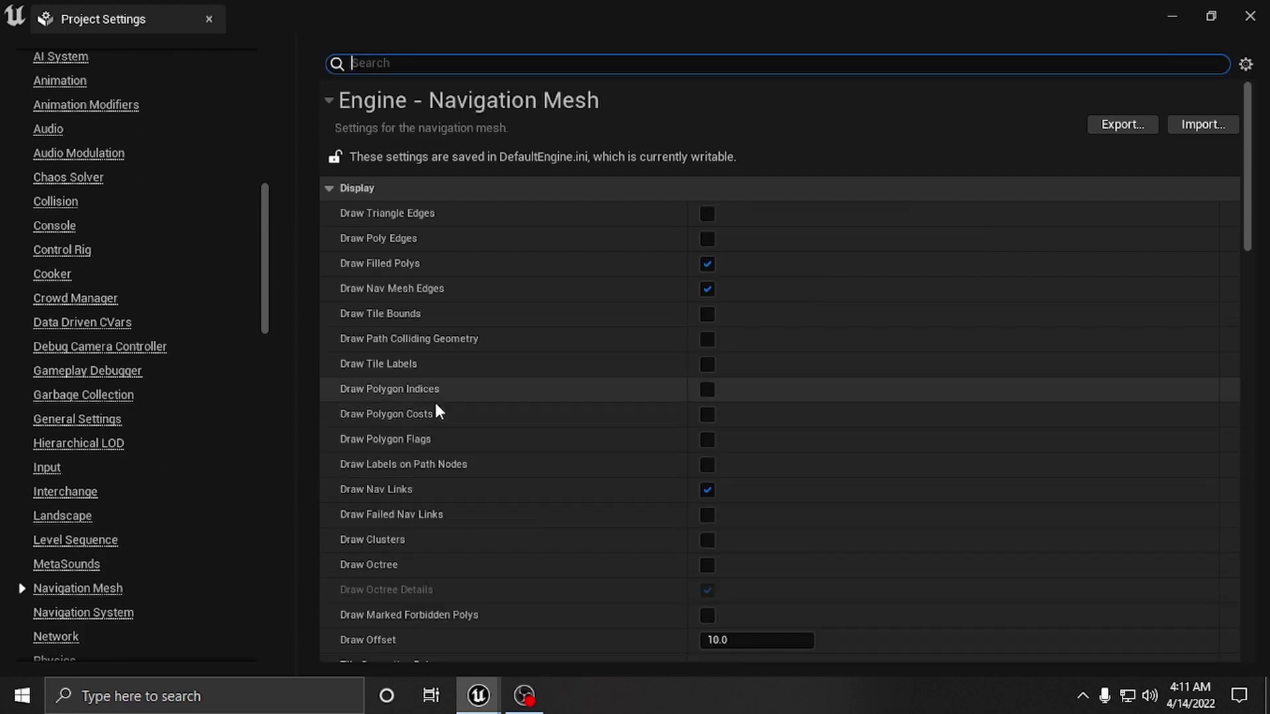
Step: Set the navigation mesh's Runtime Generation to Dynamic and close Project Settings
{"action": "scroll", "coordinate": [514, 414], "scroll_direction": "down", "scroll_amount": 10}
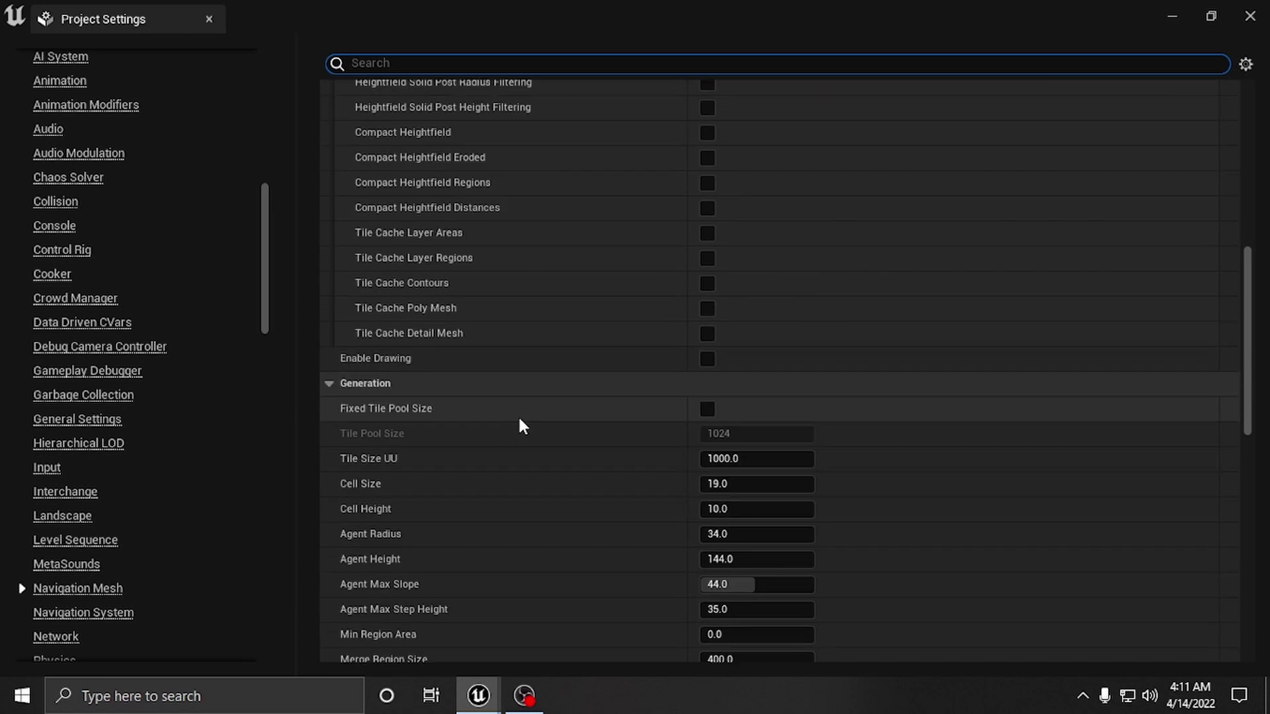
{"action": "scroll", "coordinate": [518, 415], "scroll_direction": "down", "scroll_amount": 8}
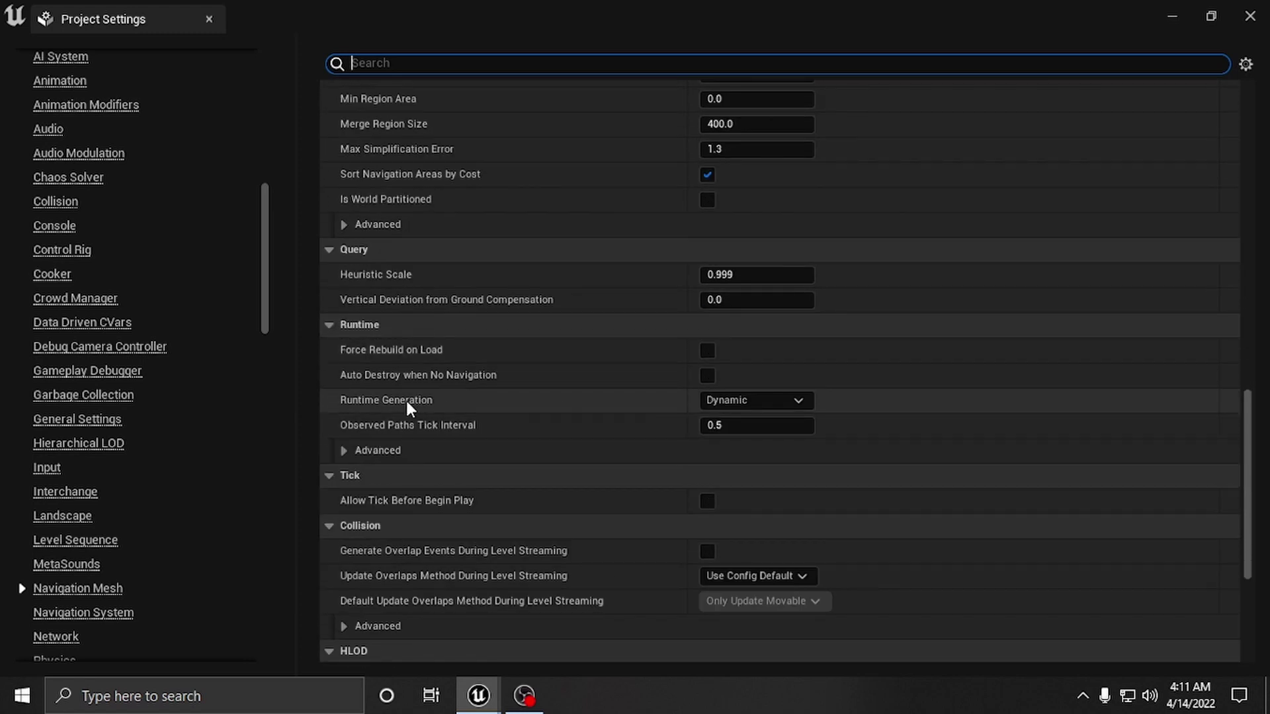
{"action": "left_click", "coordinate": [745, 403]}
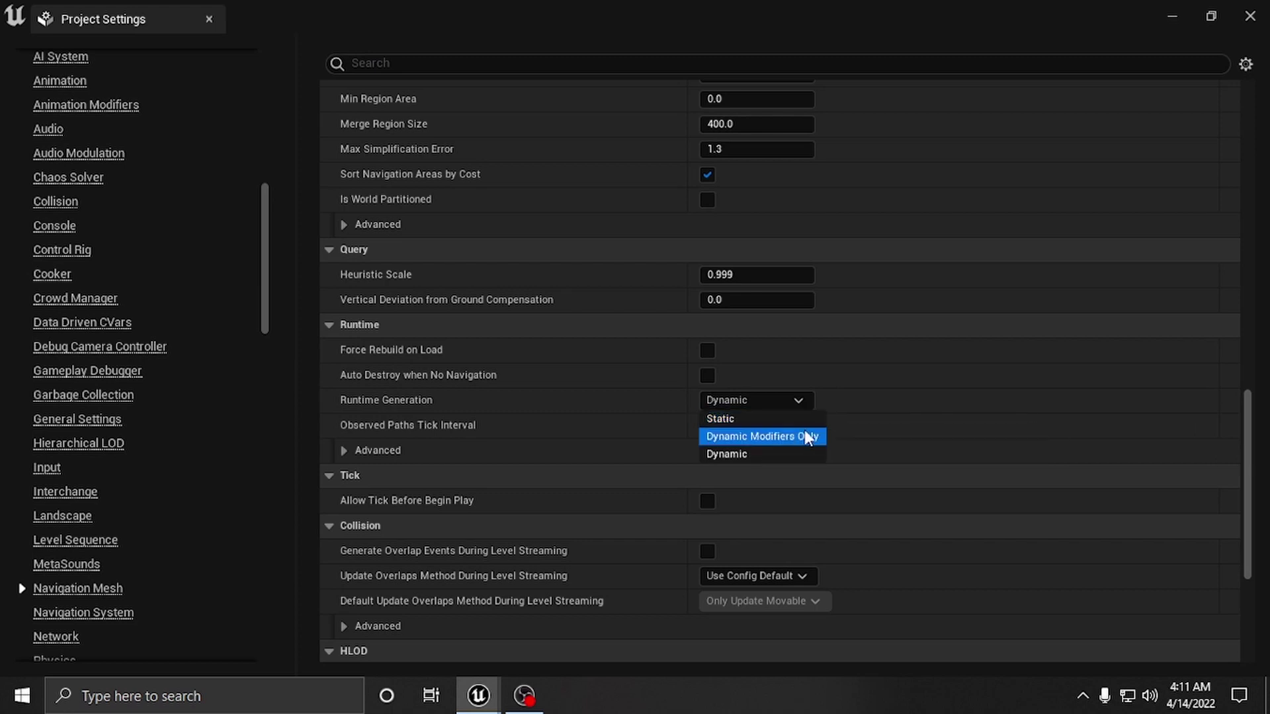
{"action": "left_click", "coordinate": [737, 454]}
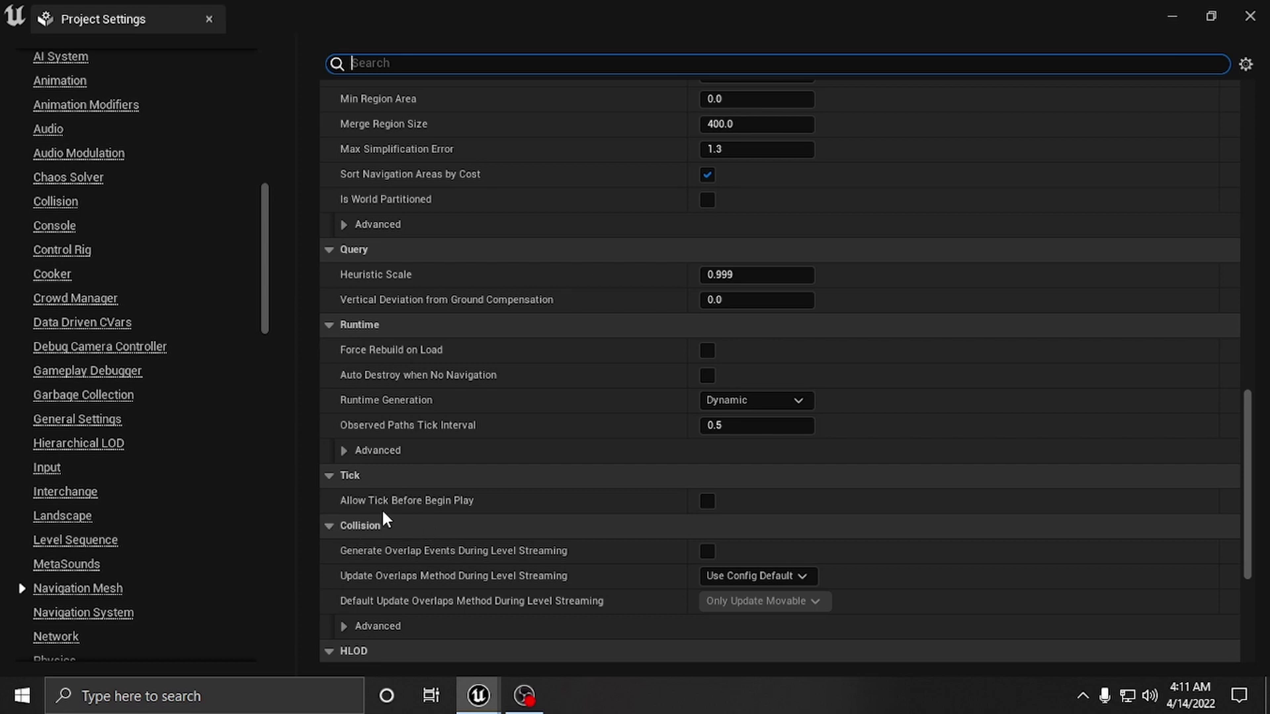
{"action": "left_click", "coordinate": [1246, 23]}
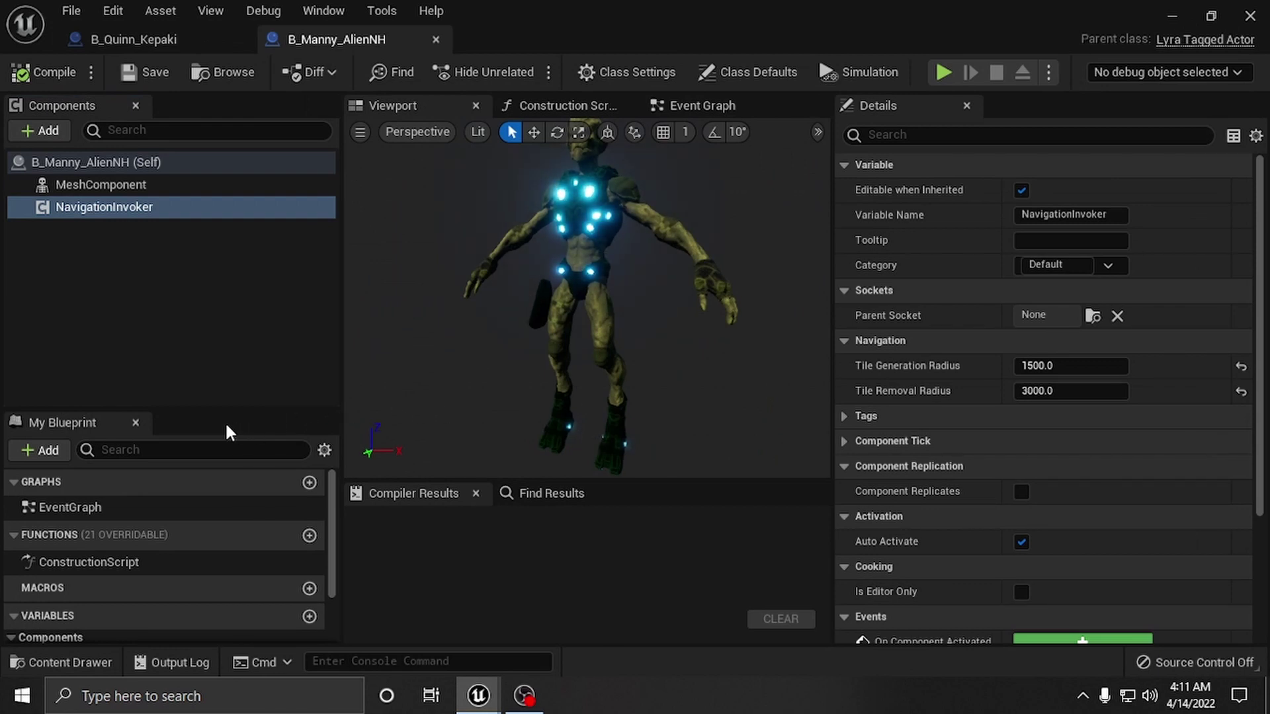
Step: Reopen Project Settings and show the Engine's Navigation System settings
{"action": "left_click", "coordinate": [70, 12]}
{"action": "mouse_move", "coordinate": [100, 9]}
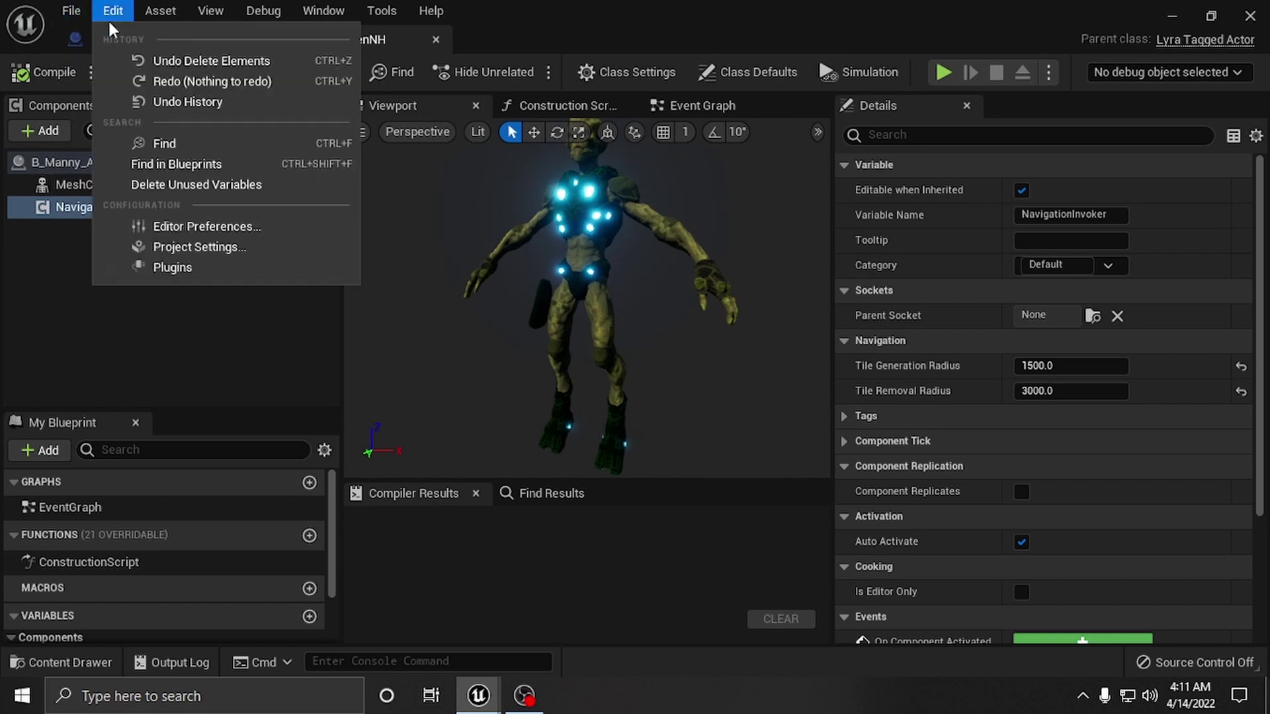
{"action": "left_click", "coordinate": [187, 255]}
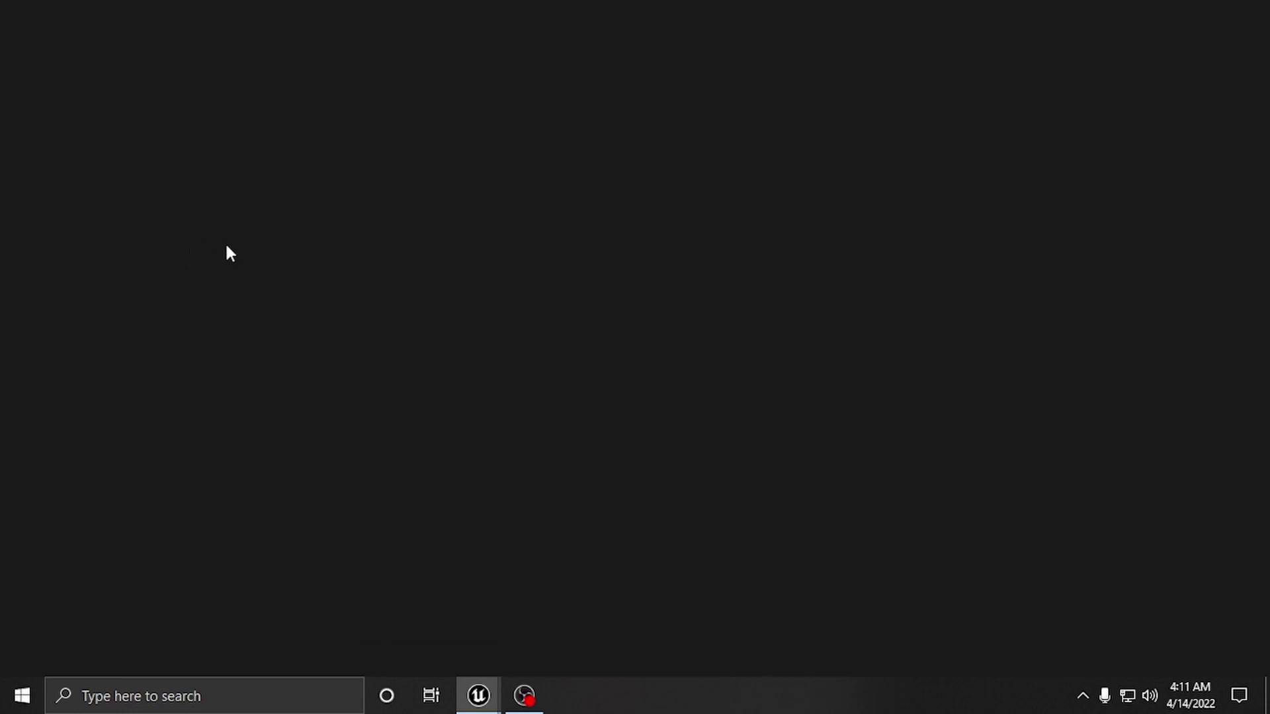
{"action": "scroll", "coordinate": [106, 514], "scroll_direction": "down", "scroll_amount": 15}
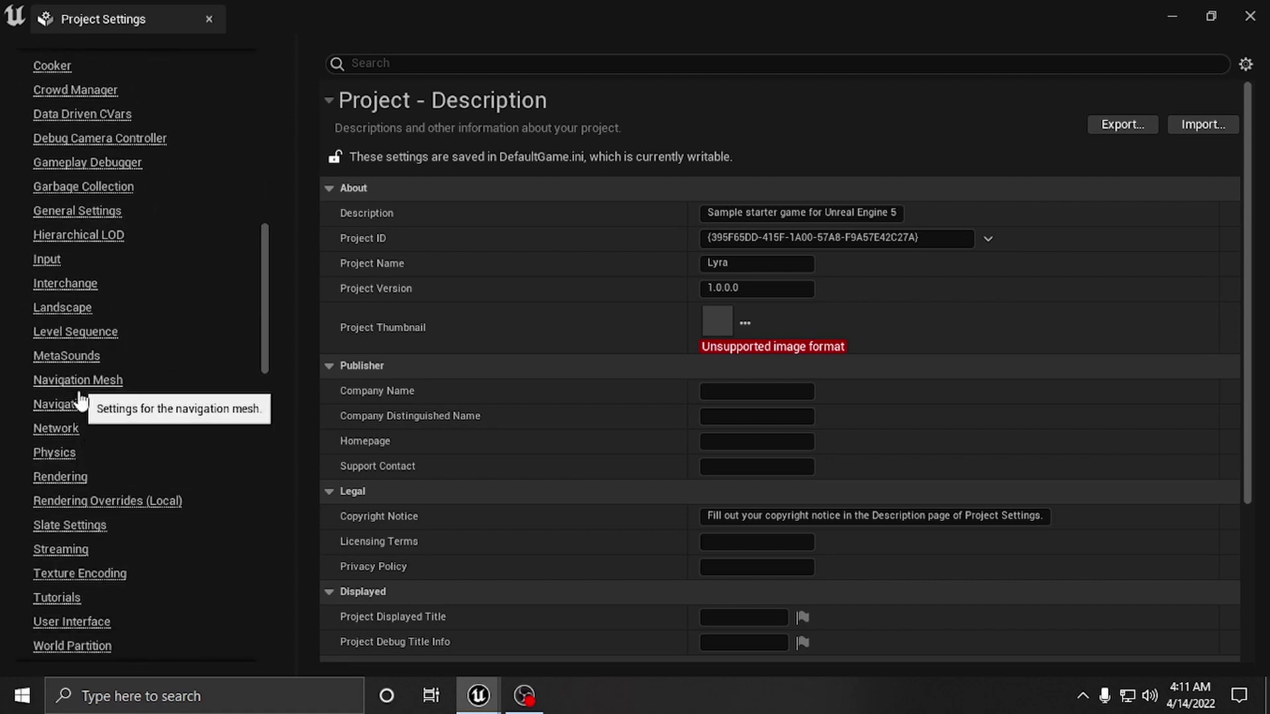
{"action": "left_click", "coordinate": [82, 411]}
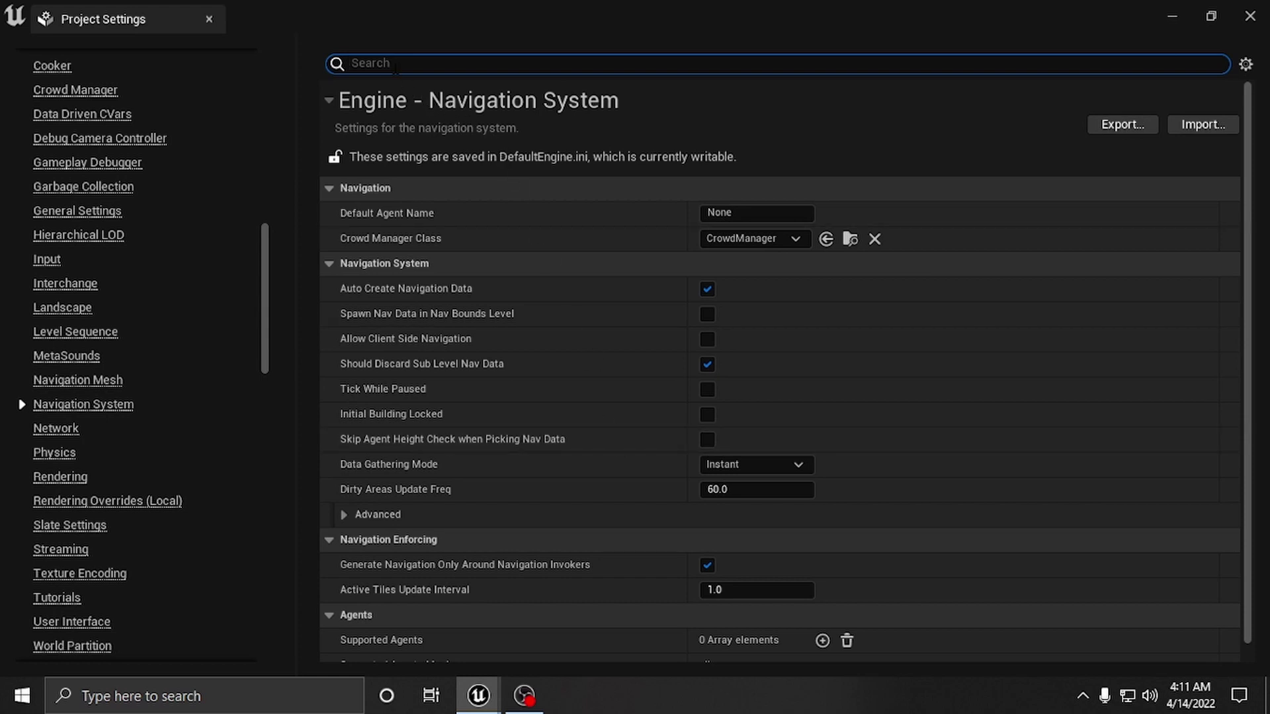
Step: Search the settings for "invok" to check Generate Navigation Only Around Navigation Invokers, and close Project Settings
{"action": "type", "text": "in"}
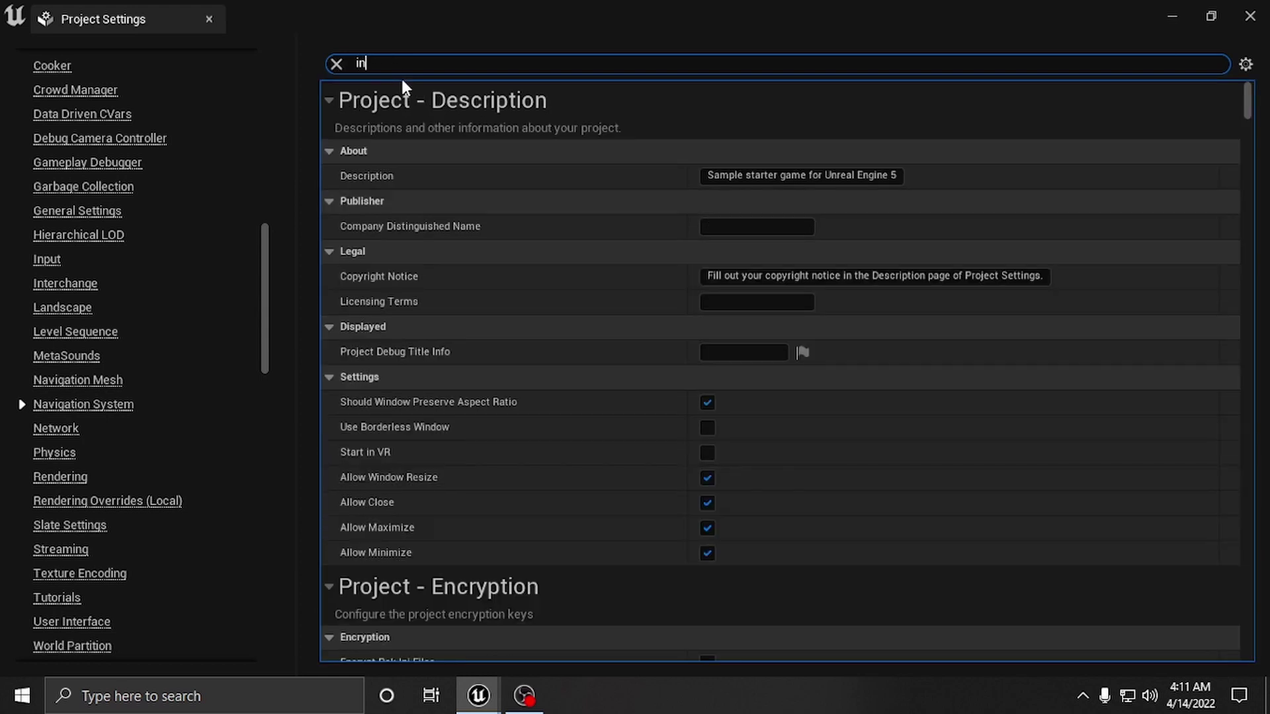
{"action": "type", "text": "vok"}
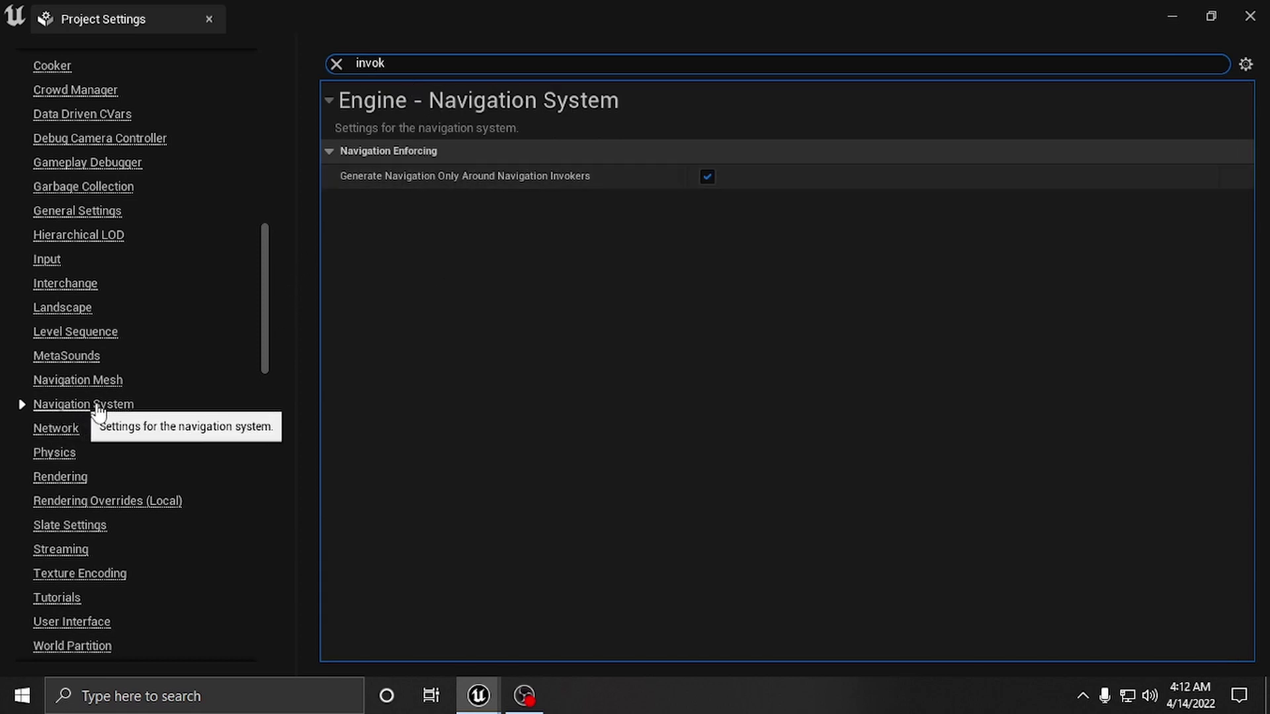
{"action": "mouse_move", "coordinate": [400, 180]}
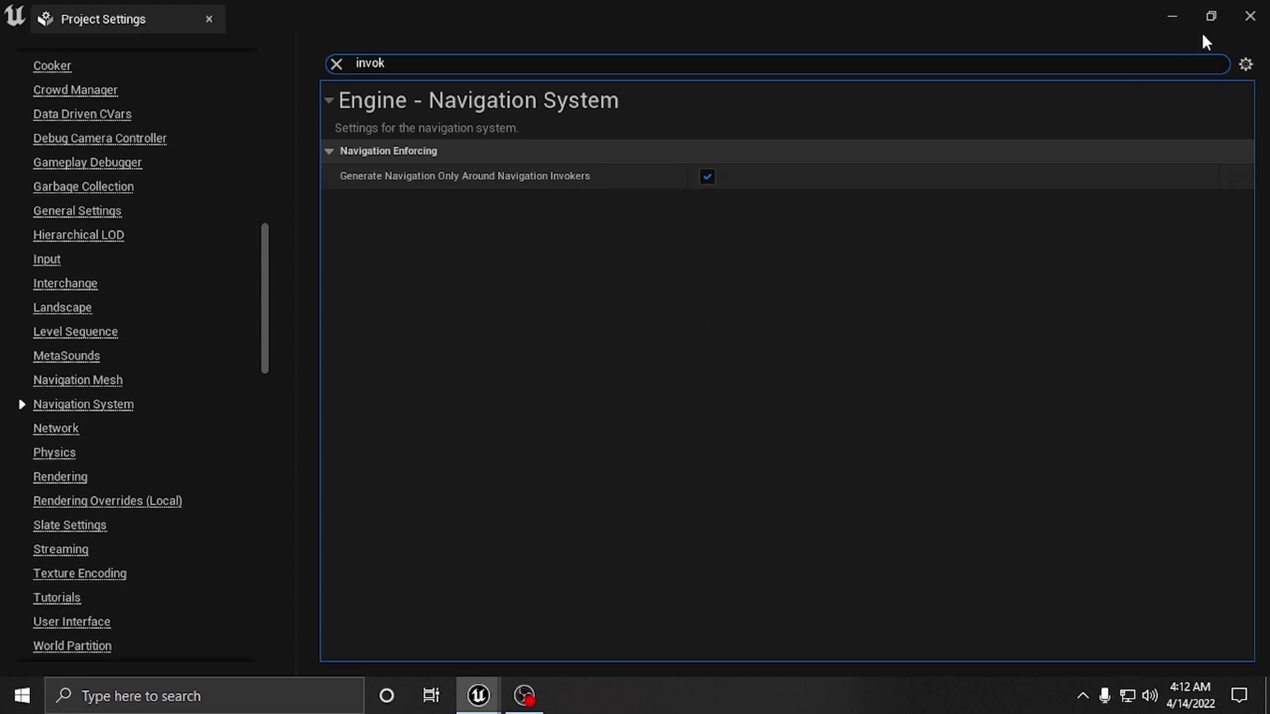
{"action": "left_click", "coordinate": [1241, 23]}
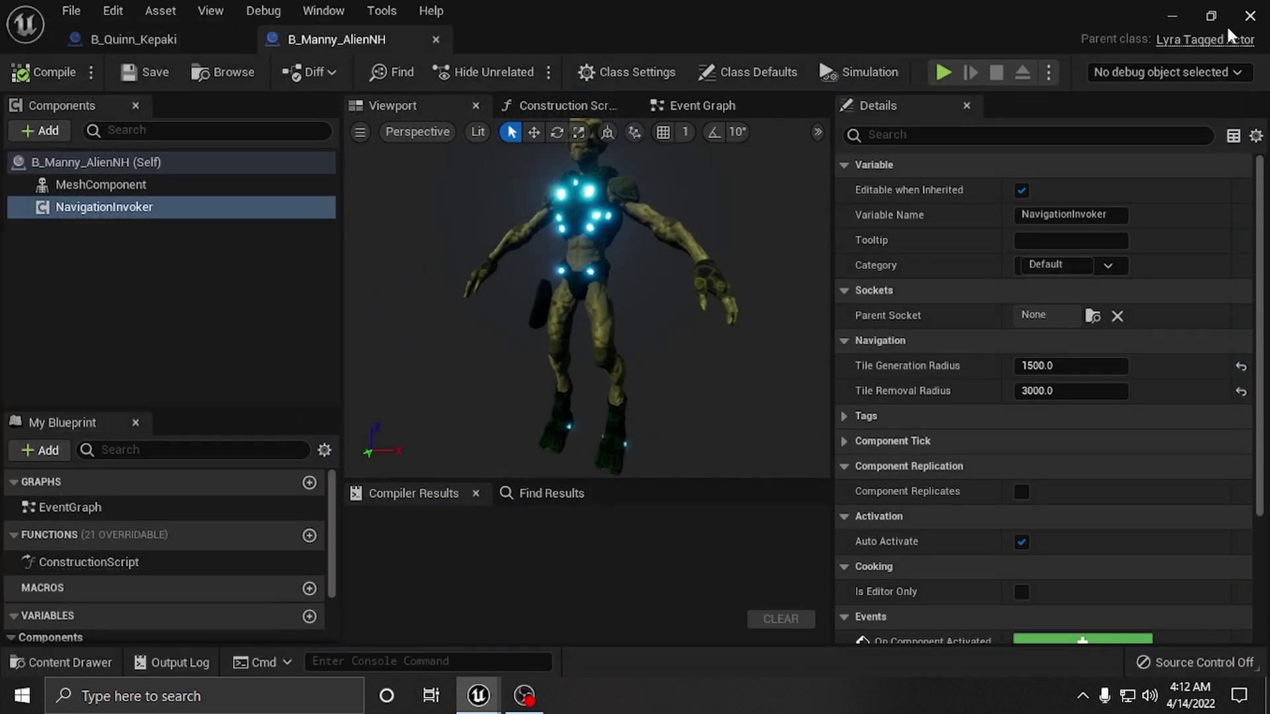
Step: Return to the level editor, filter the Outliner by "nav" and select the NavMeshBoundsVolume
{"action": "left_click", "coordinate": [1169, 17]}
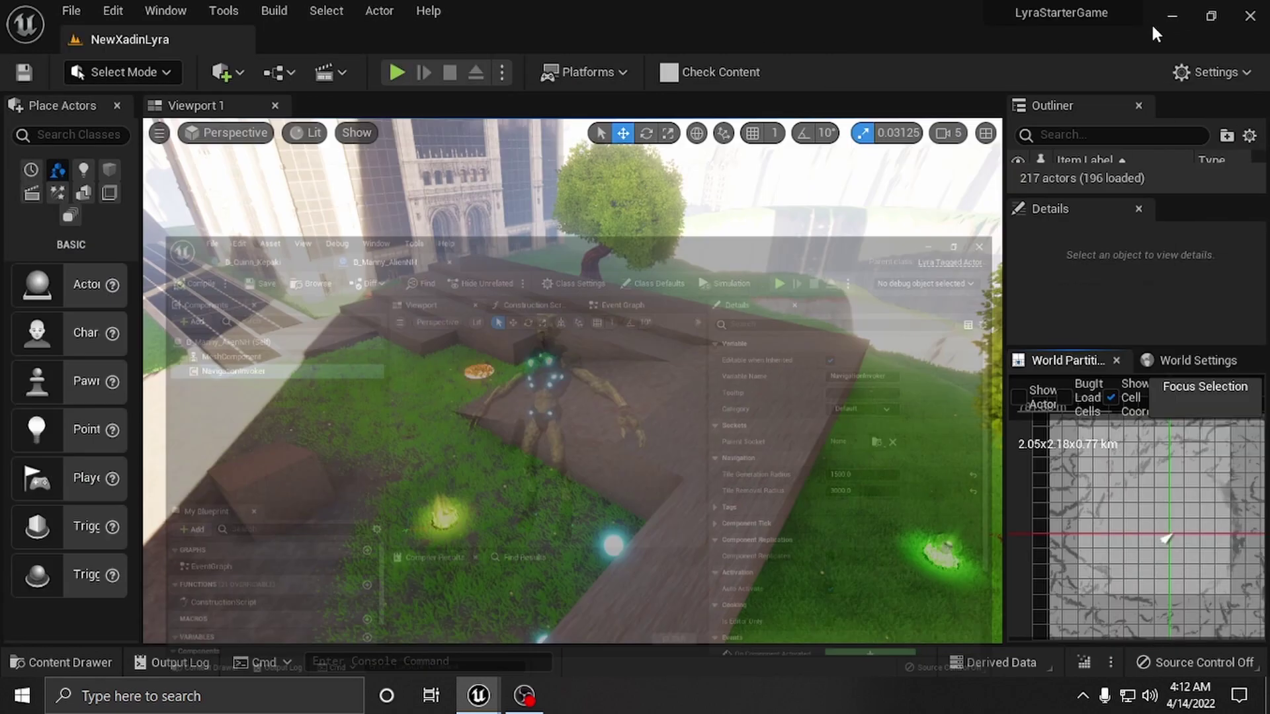
{"action": "right_click_drag", "start_coordinate": [707, 317], "coordinate": [636, 239]}
{"action": "key", "text": "s"}
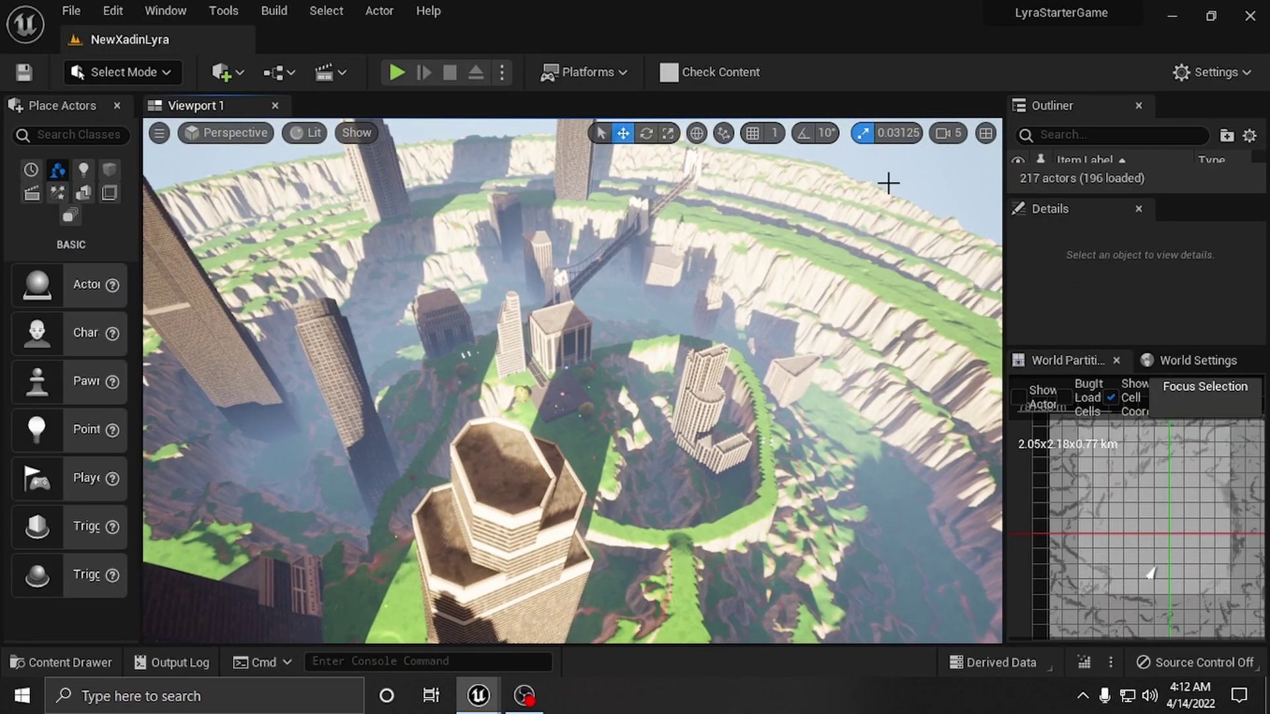
{"action": "left_click", "coordinate": [1064, 139]}
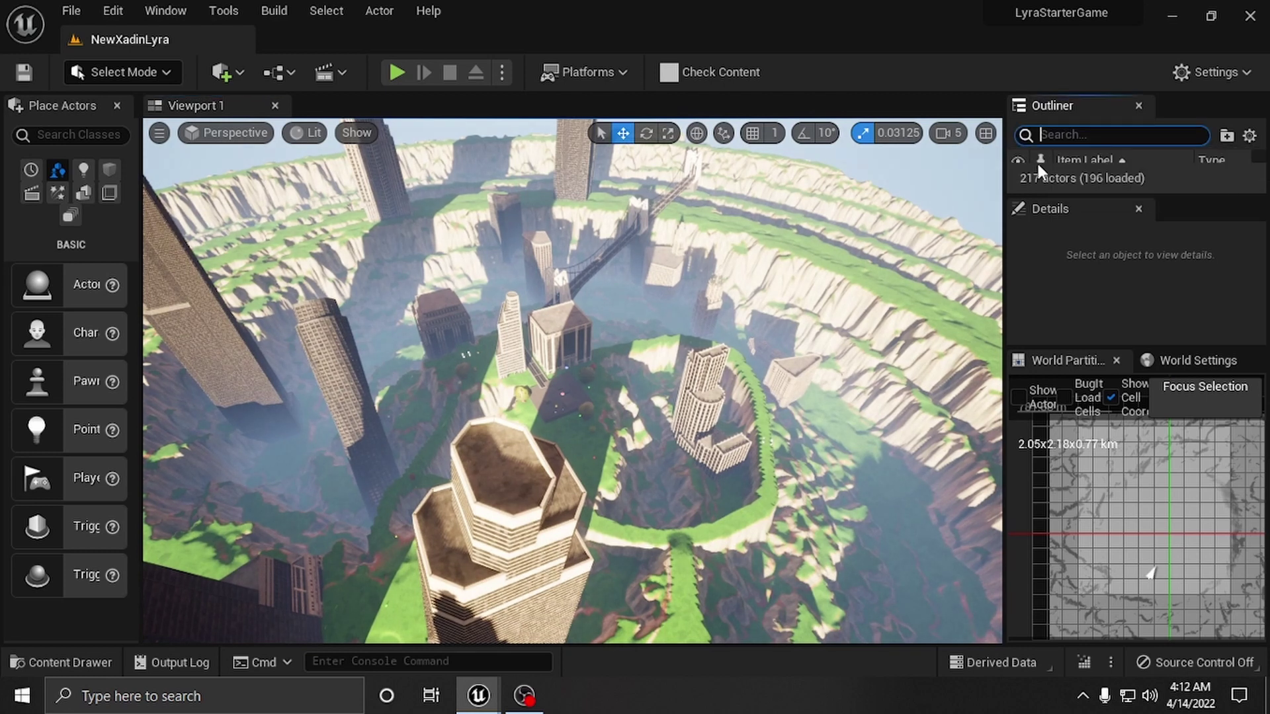
{"action": "type", "text": "nav"}
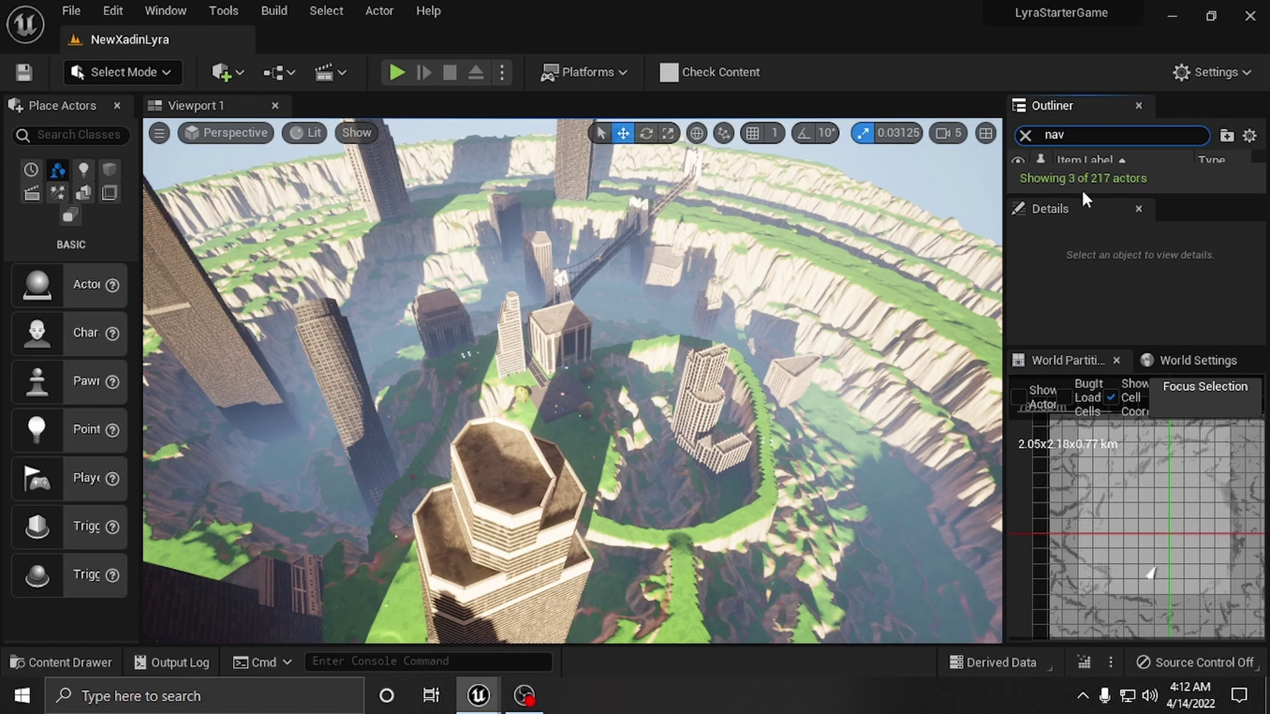
{"action": "left_click_drag", "start_coordinate": [1082, 194], "coordinate": [1074, 322]}
{"action": "left_click", "coordinate": [1123, 221]}
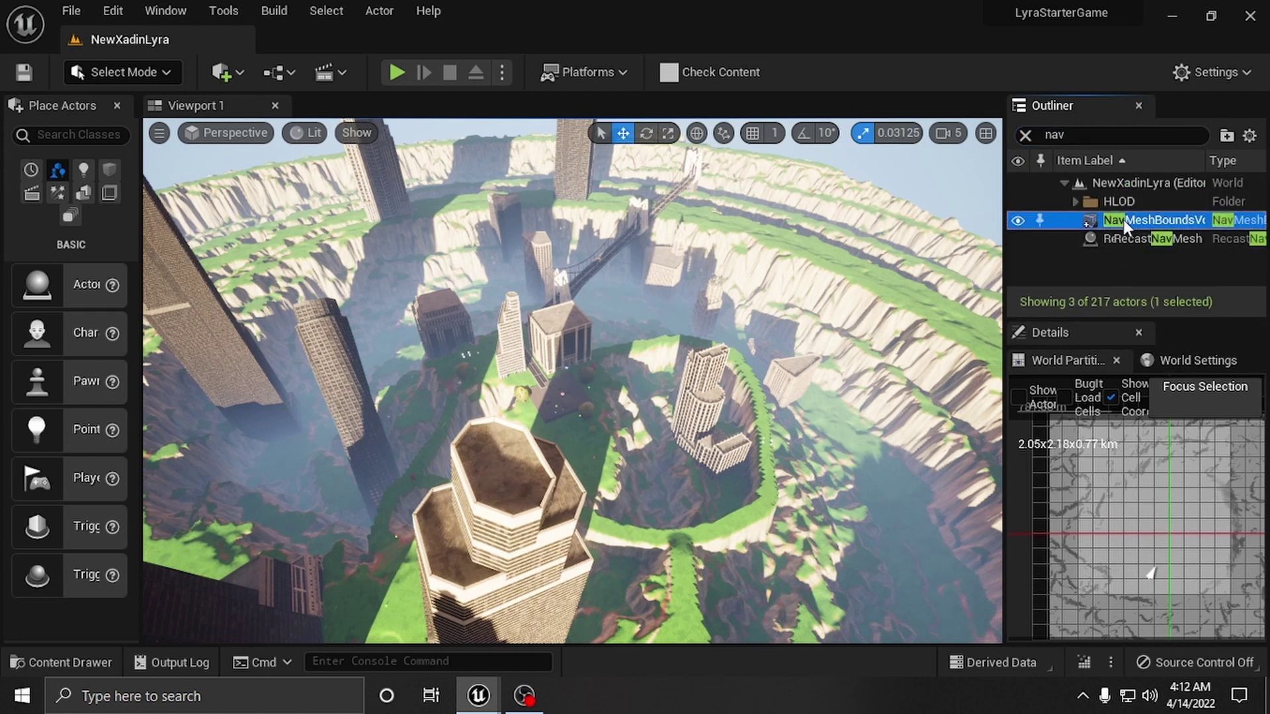
Step: Turn off Game View in the level viewport to display the NavMeshBoundsVolume's outline and gizmo
{"action": "left_click", "coordinate": [160, 135]}
{"action": "left_click", "coordinate": [192, 395]}
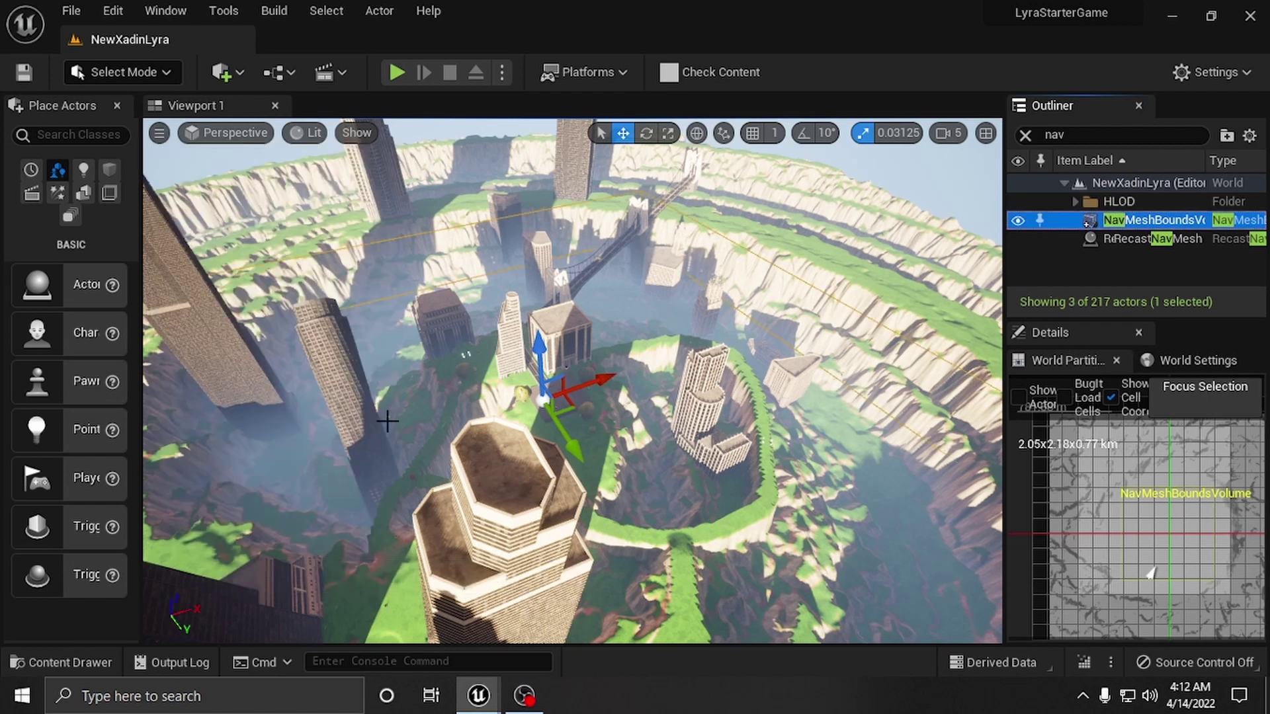
{"action": "right_click_drag", "start_coordinate": [388, 420], "coordinate": [672, 135]}
{"action": "key", "text": "Left"}
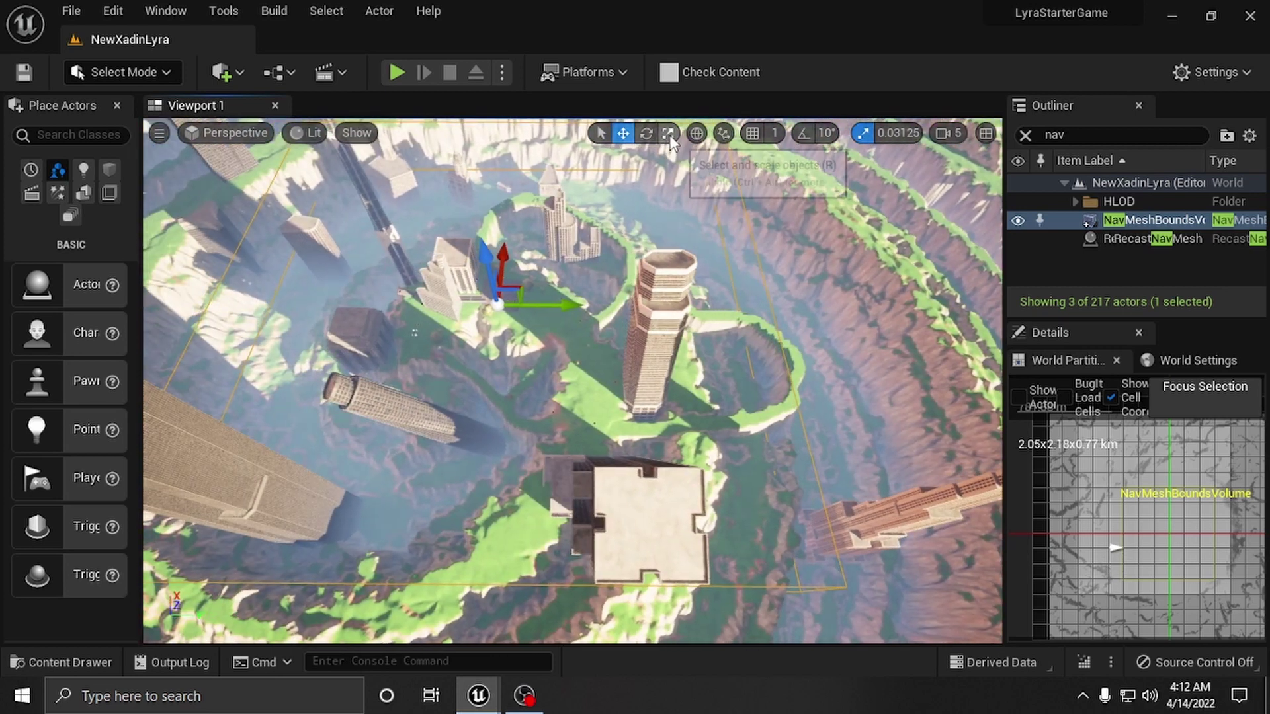
Step: Enlarge the NavMeshBoundsVolume along its Y axis with the Scale tool and inspect its coverage of the level
{"action": "left_click", "coordinate": [668, 135]}
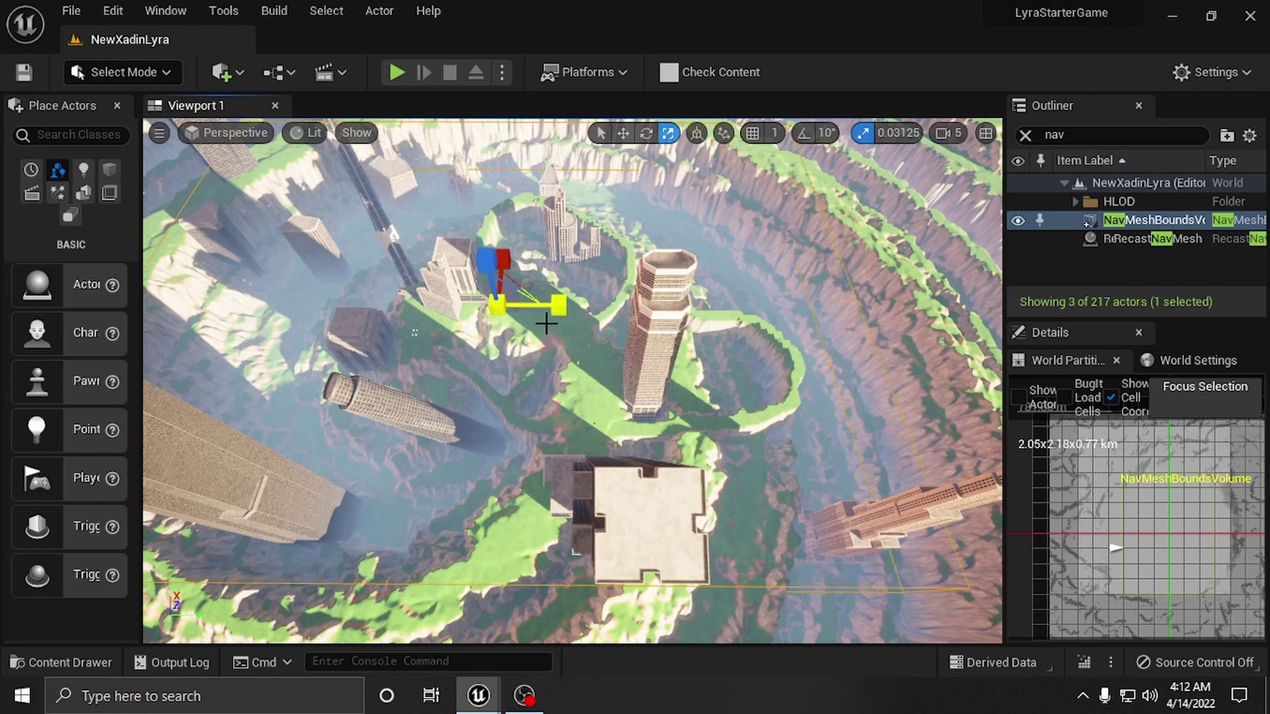
{"action": "right_click_drag", "start_coordinate": [488, 337], "coordinate": [318, 258]}
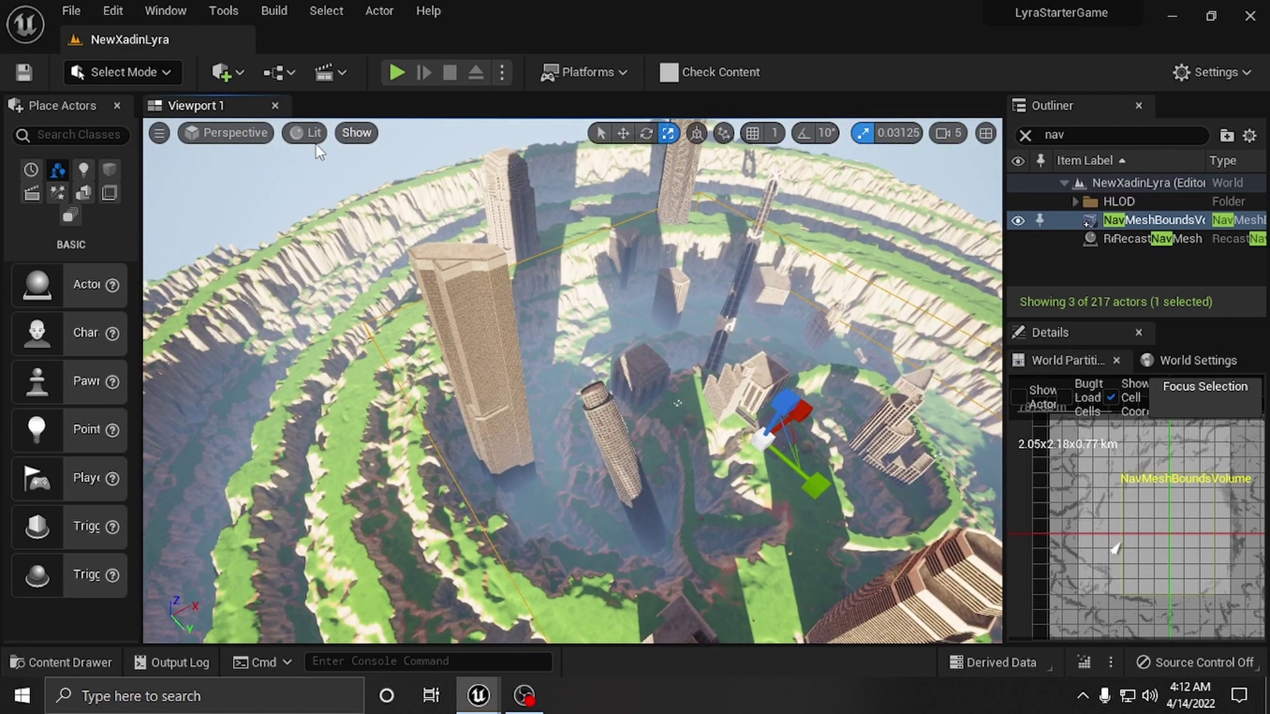
{"action": "right_click_drag", "start_coordinate": [316, 149], "coordinate": [251, 218]}
{"action": "key", "text": "d"}
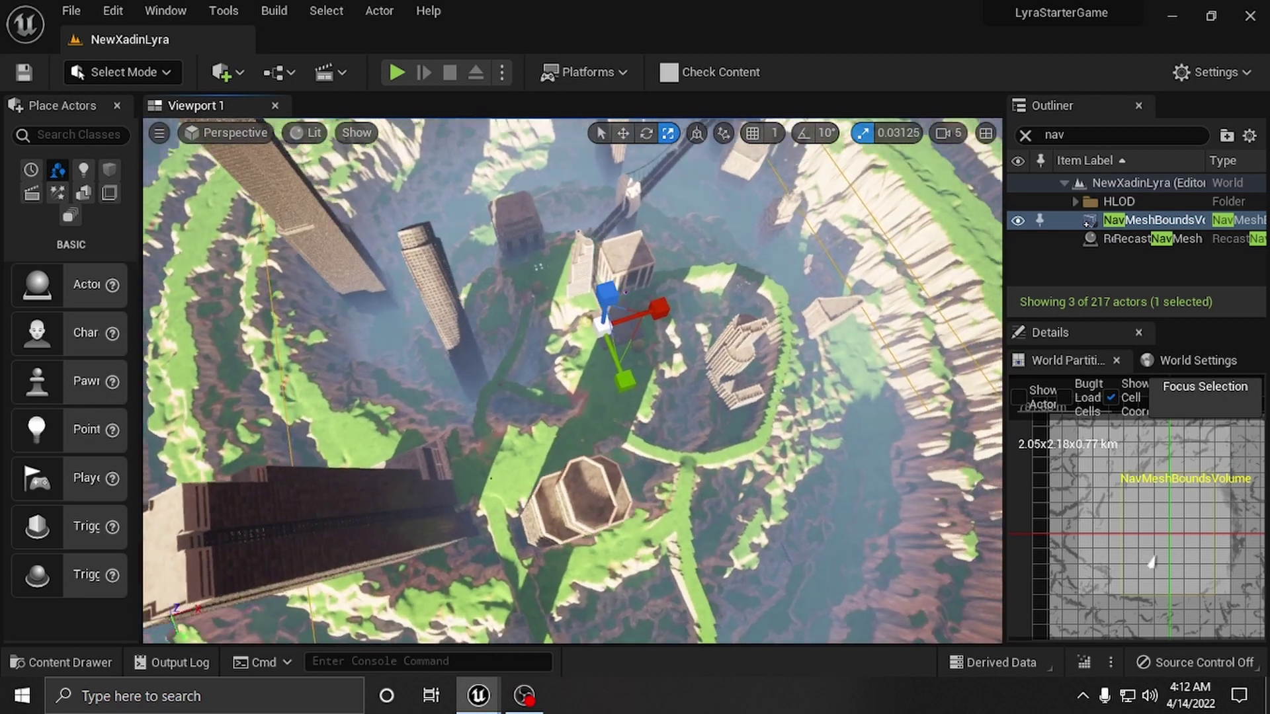
{"action": "right_click_drag", "start_coordinate": [320, 187], "coordinate": [281, 171]}
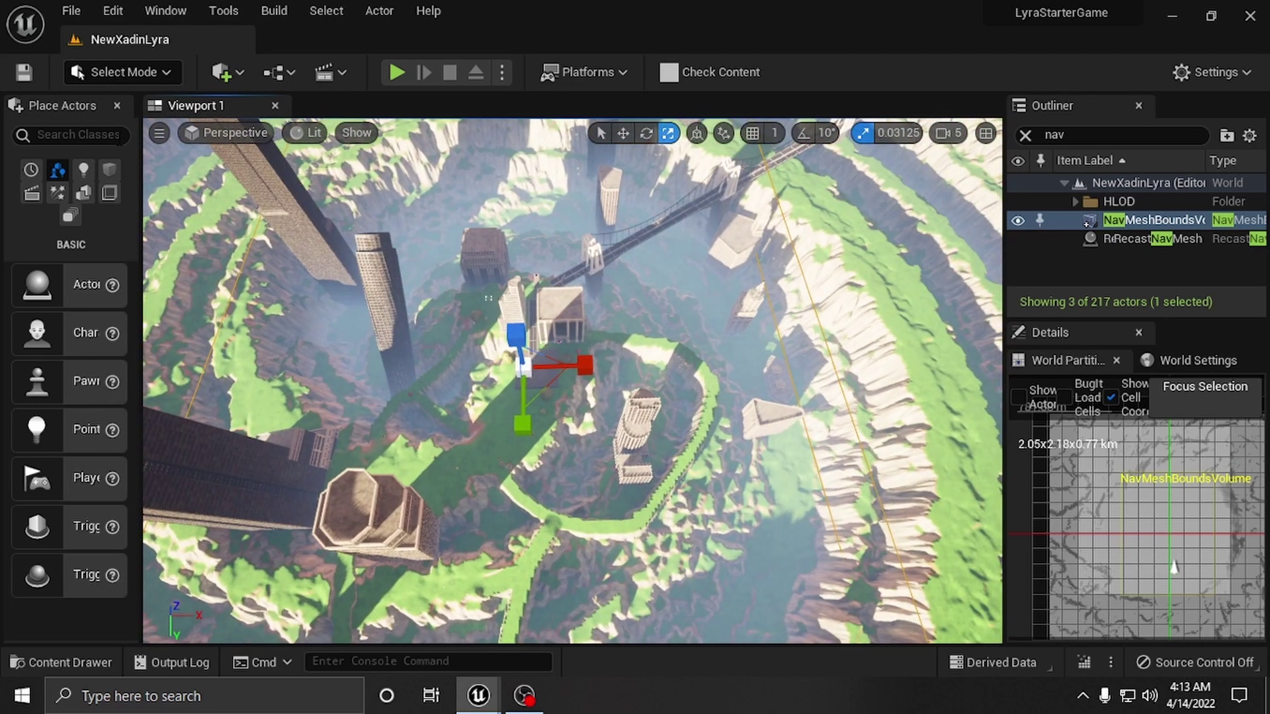
Step: Move the NavMeshBoundsVolume along its X axis and clear the "nav" filter from the Outliner
{"action": "left_click", "coordinate": [623, 132]}
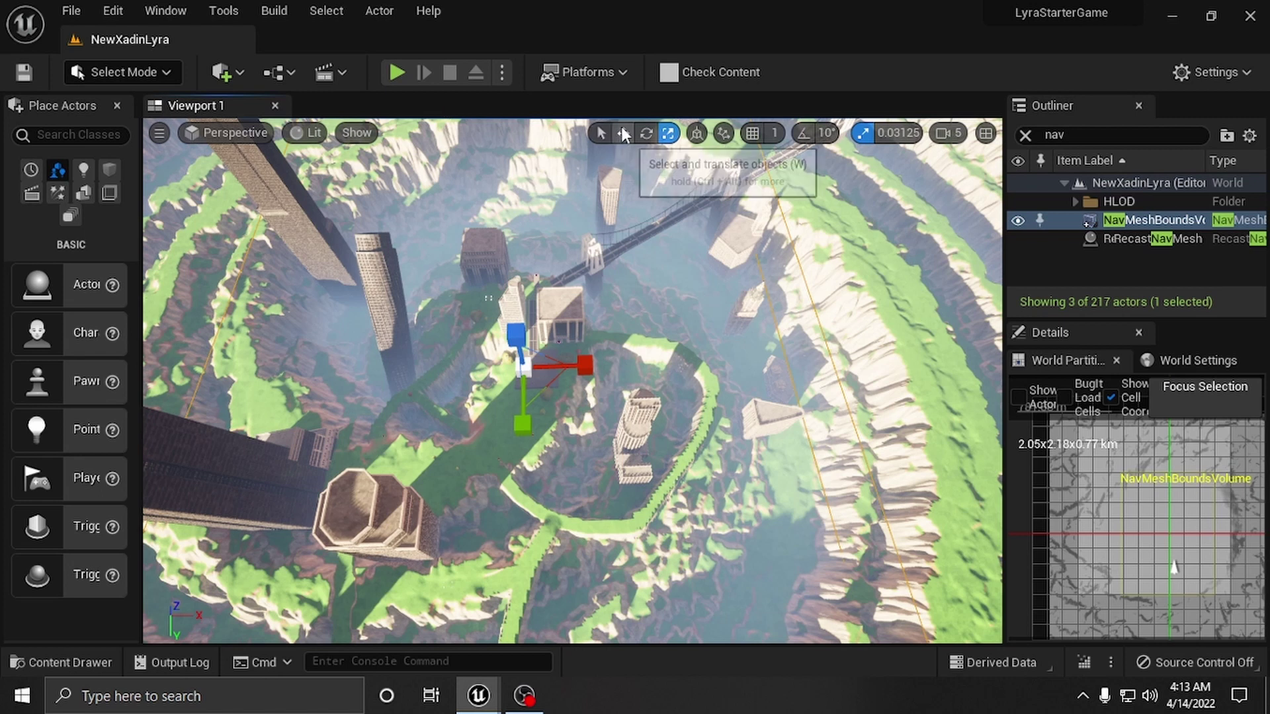
{"action": "left_click_drag", "start_coordinate": [602, 367], "coordinate": [575, 362]}
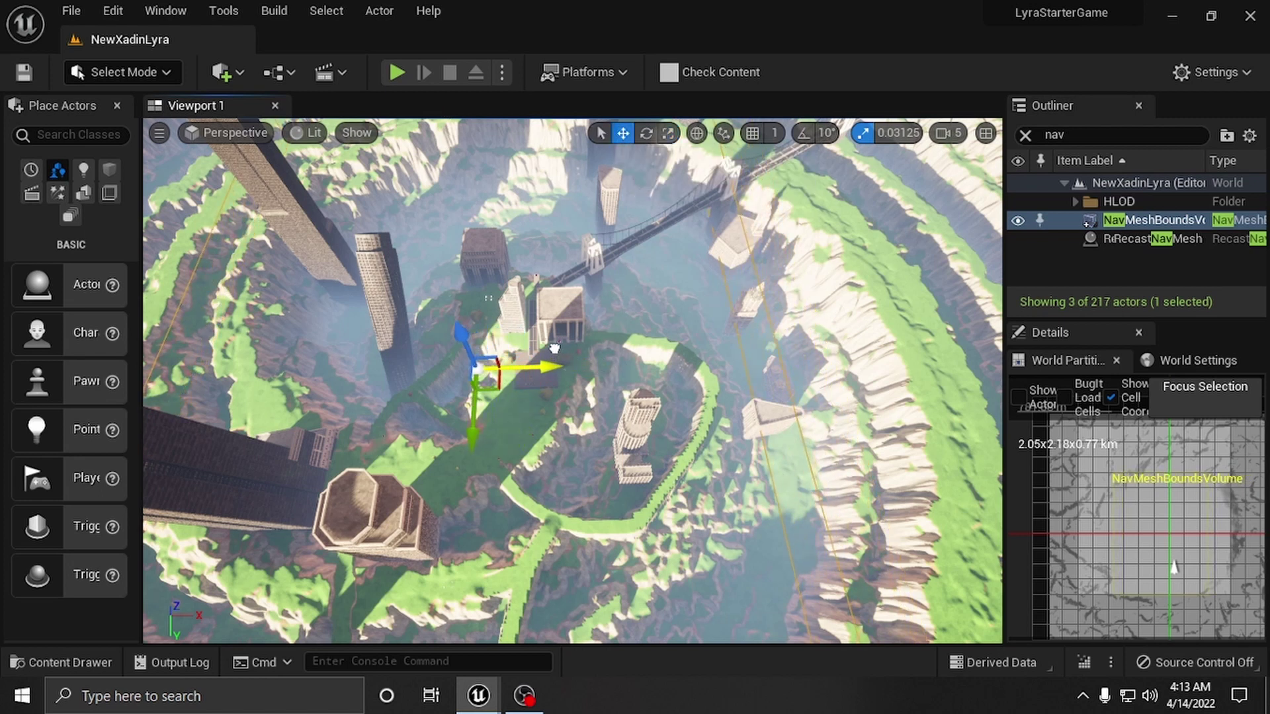
{"action": "mouse_move", "coordinate": [558, 348]}
{"action": "right_mouse_down"}
{"action": "mouse_move", "coordinate": [574, 363]}
{"action": "mouse_move", "coordinate": [595, 336]}
{"action": "mouse_move", "coordinate": [554, 342]}
{"action": "mouse_move", "coordinate": [553, 303]}
{"action": "mouse_move", "coordinate": [632, 321]}
{"action": "mouse_move", "coordinate": [606, 281]}
{"action": "mouse_move", "coordinate": [592, 283]}
{"action": "mouse_move", "coordinate": [652, 301]}
{"action": "mouse_move", "coordinate": [589, 317]}
{"action": "mouse_move", "coordinate": [578, 343]}
{"action": "right_mouse_up"}
{"action": "right_click_drag", "start_coordinate": [734, 455], "coordinate": [283, 518]}
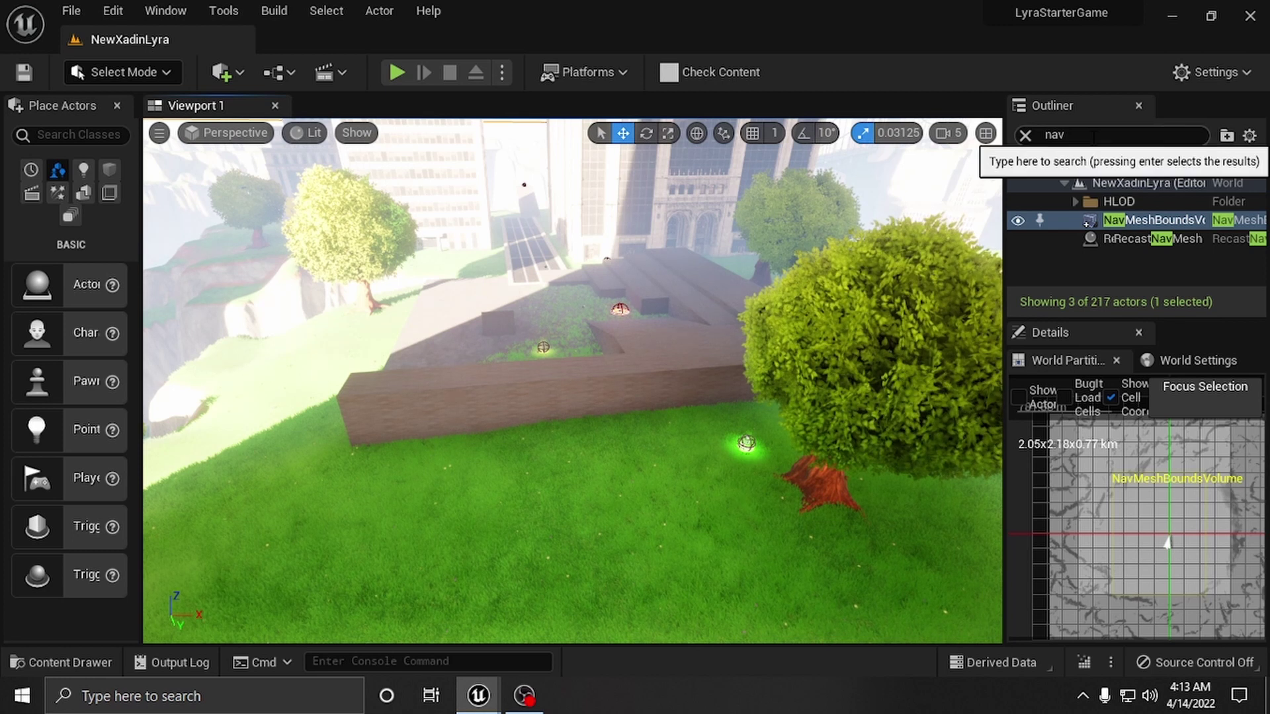
{"action": "left_click", "coordinate": [1000, 136]}
{"action": "key", "text": "BackSpace"}
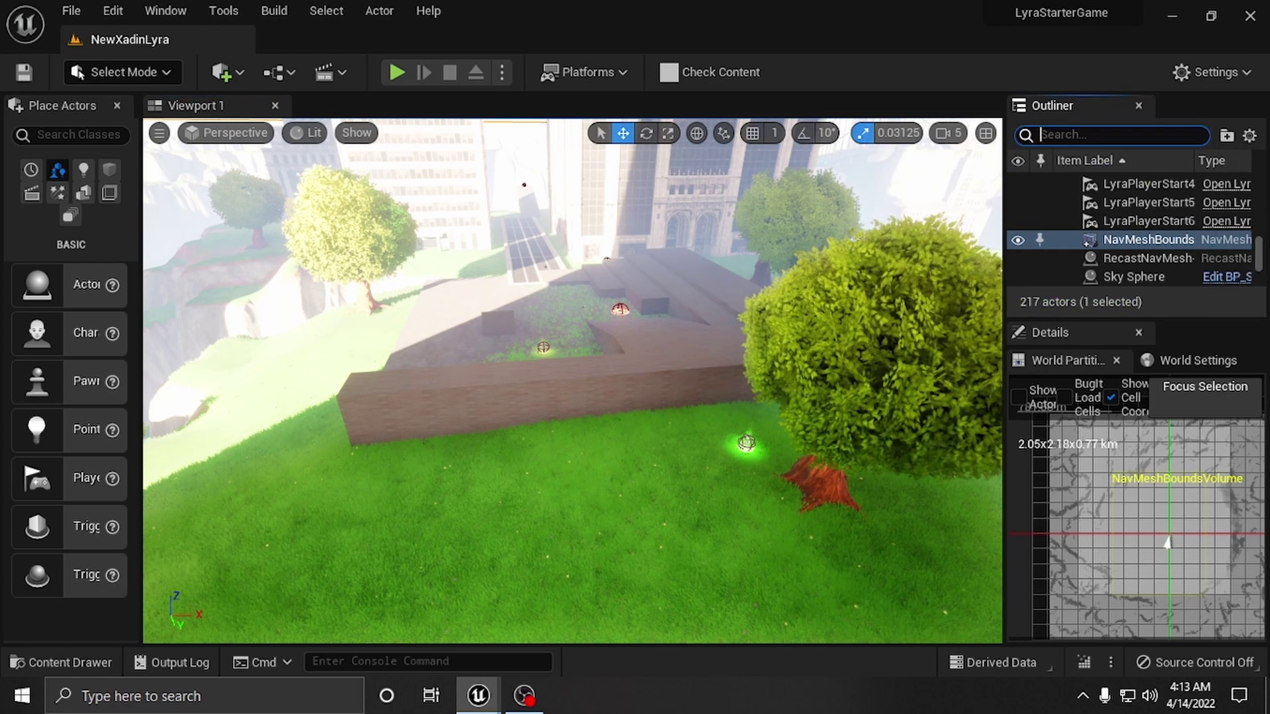
Step: Place the B_Quinn_Kepaki character from Characters/Cosmetics on the grass beside the low wall
{"action": "right_click_drag", "start_coordinate": [653, 353], "coordinate": [584, 333]}
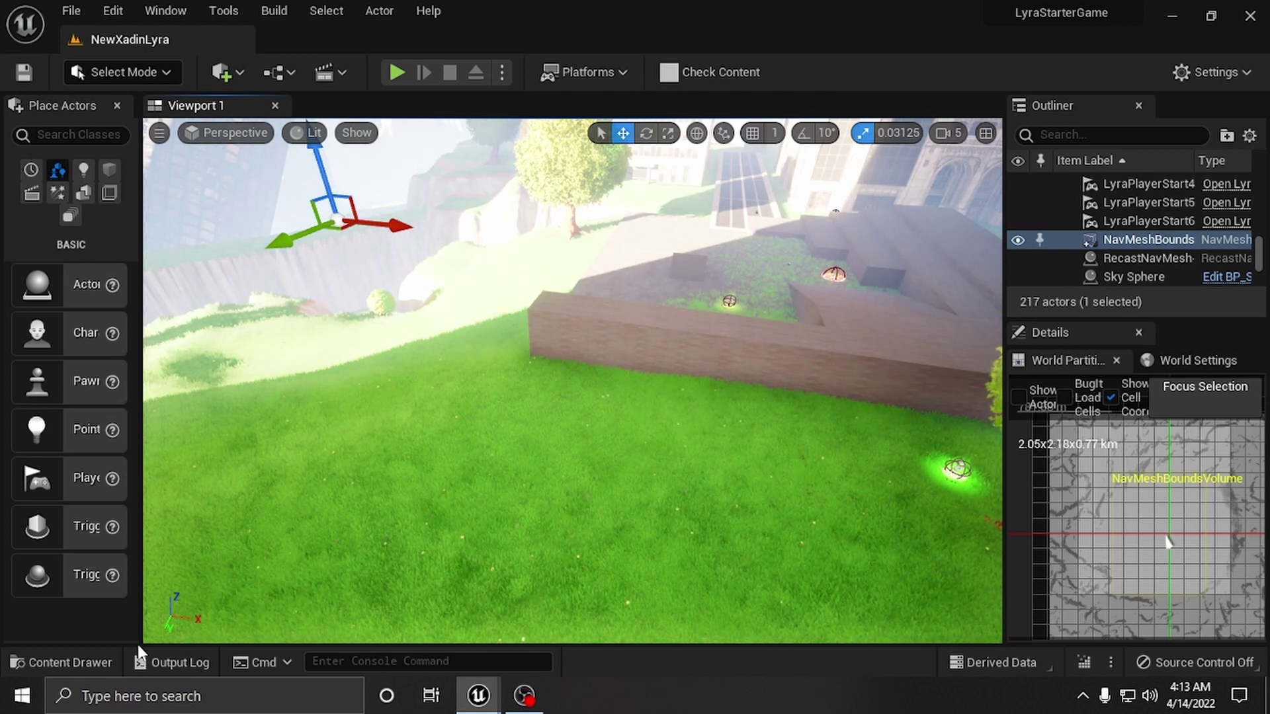
{"action": "left_click", "coordinate": [72, 661]}
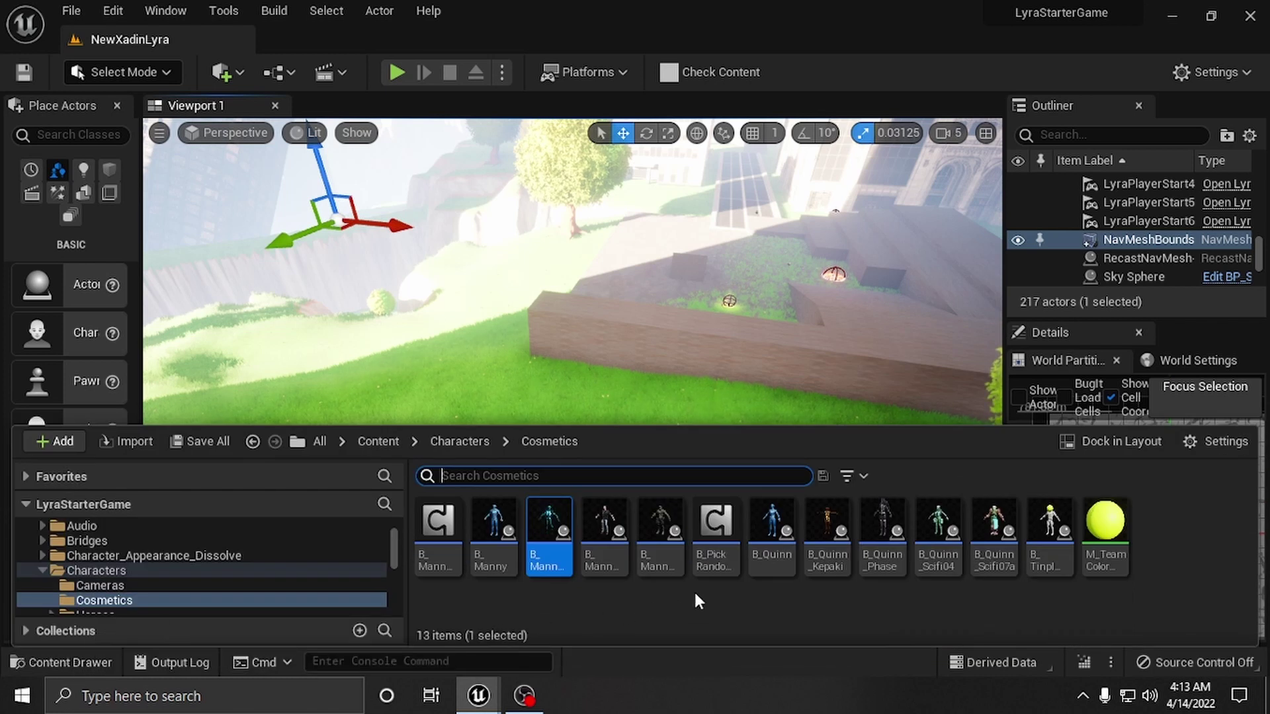
{"action": "left_click_drag", "start_coordinate": [827, 529], "coordinate": [485, 400]}
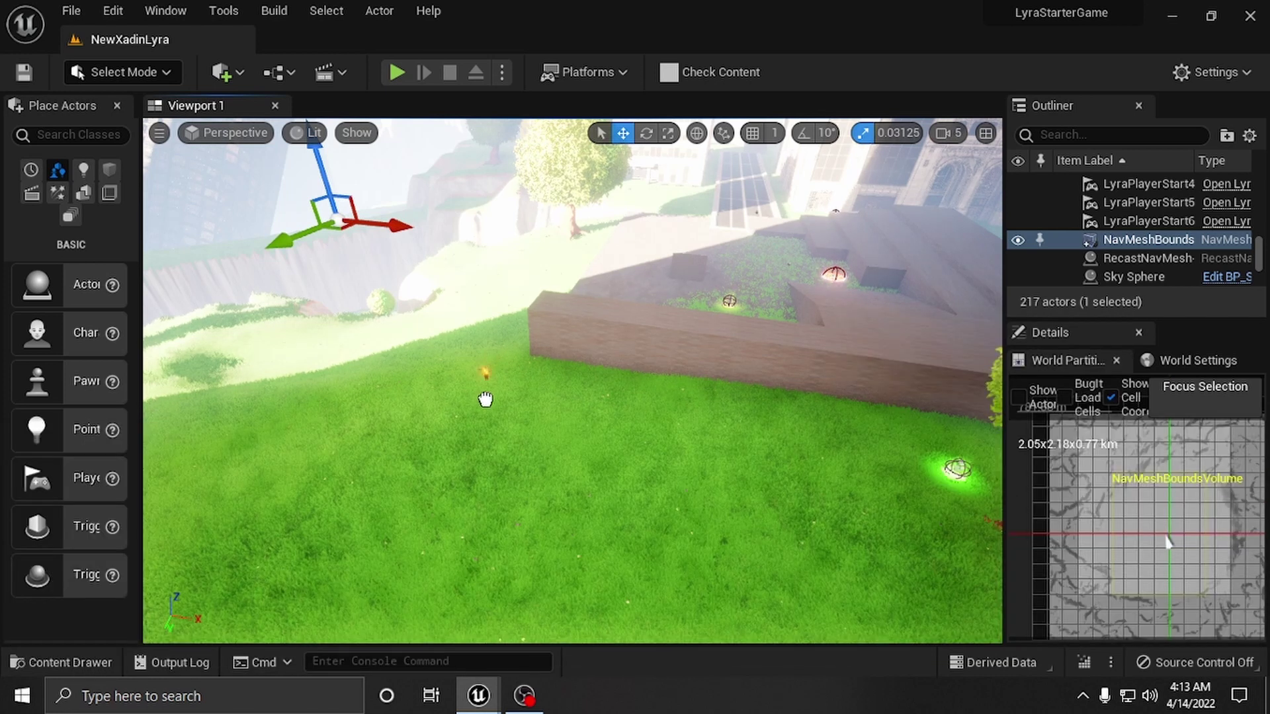
{"action": "left_click_drag", "start_coordinate": [500, 449], "coordinate": [500, 449]}
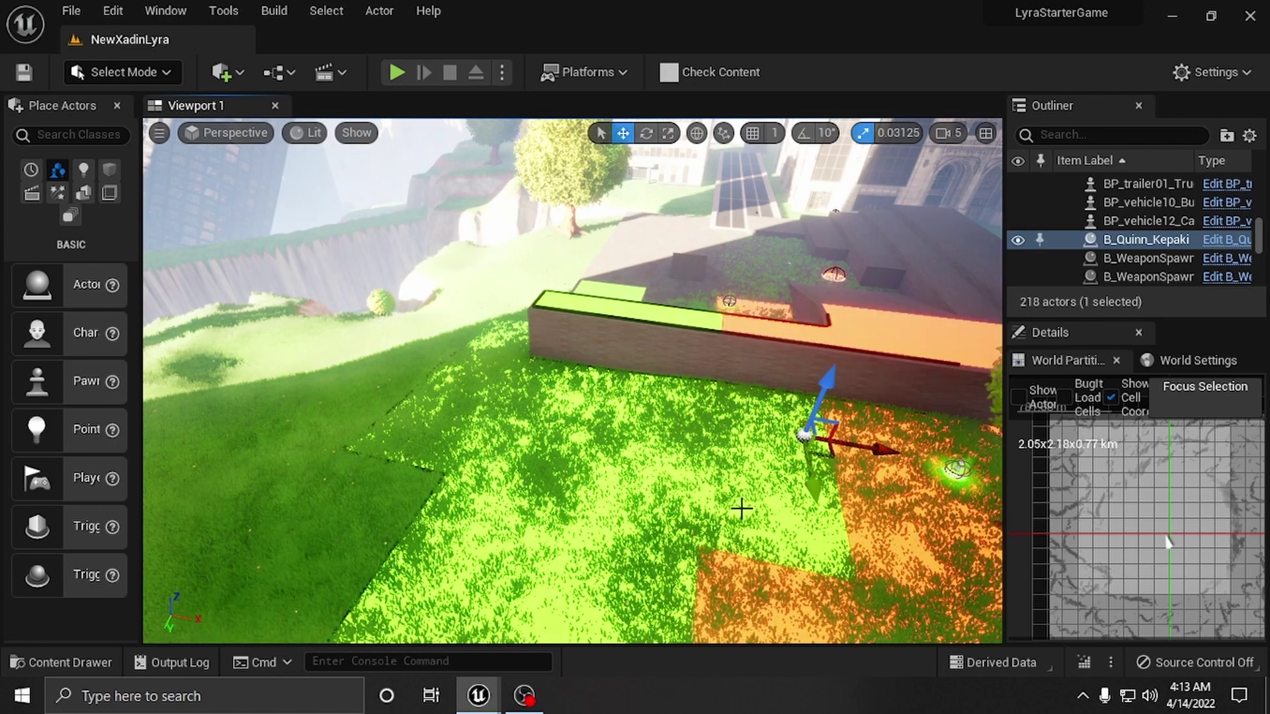
Step: Shift the placed B_Quinn_Kepaki along its Y axis to test navigation mesh generation around it
{"action": "right_click_drag", "start_coordinate": [740, 510], "coordinate": [755, 488]}
{"action": "key", "text": "s"}
{"action": "key", "text": "w"}
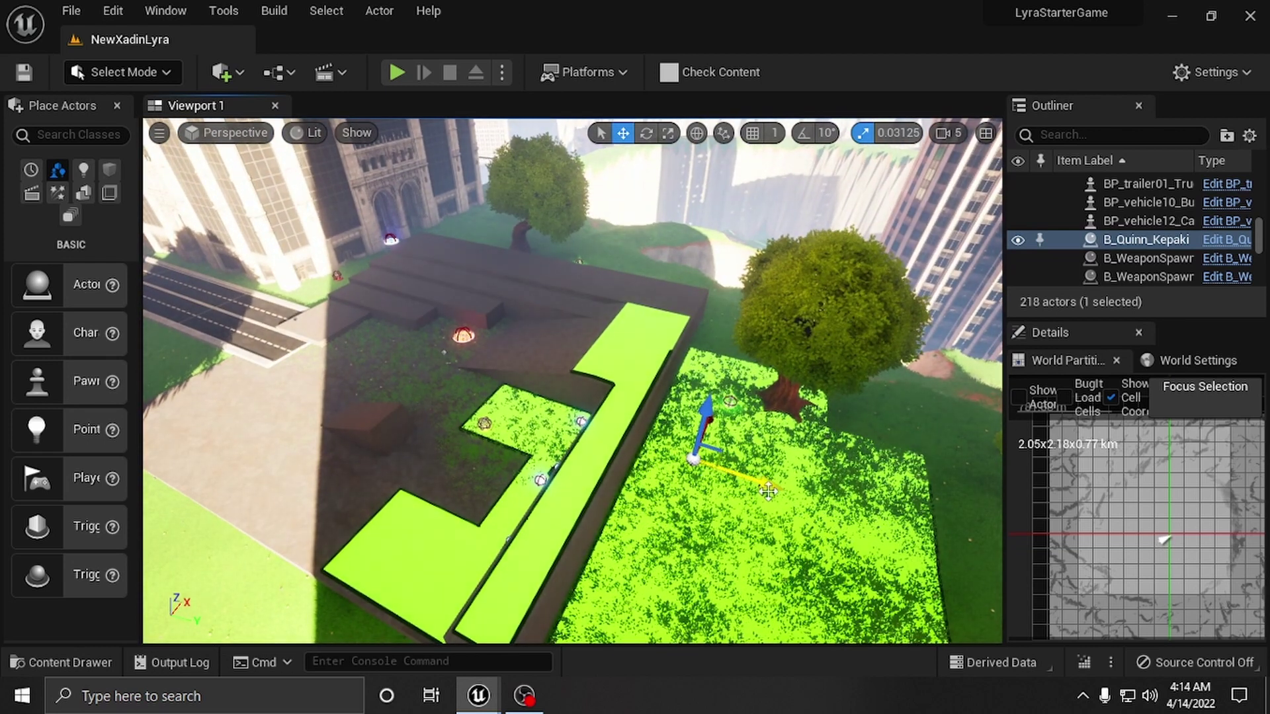
{"action": "left_click_drag", "start_coordinate": [755, 489], "coordinate": [742, 485]}
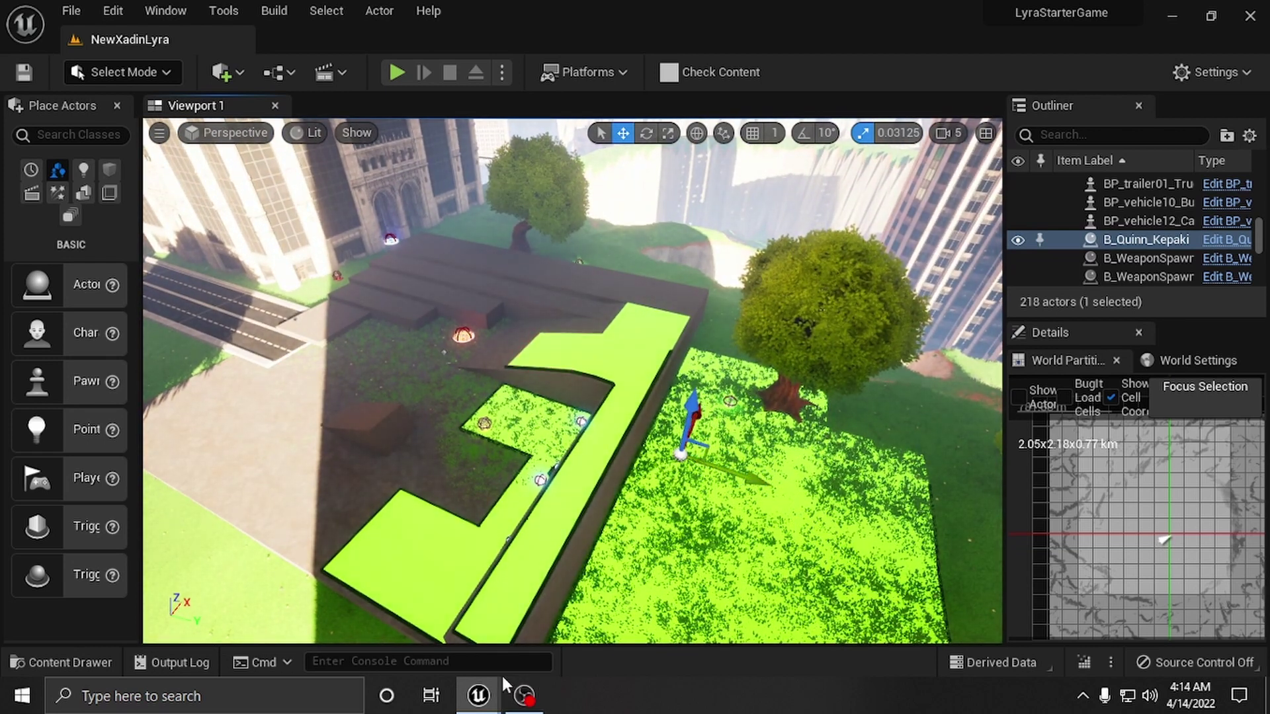
Step: Open the B_Manny_Man blueprint, inspect its NavigationInvoker component's tile generation and removal radius, and close the blueprint
{"action": "left_click", "coordinate": [74, 661]}
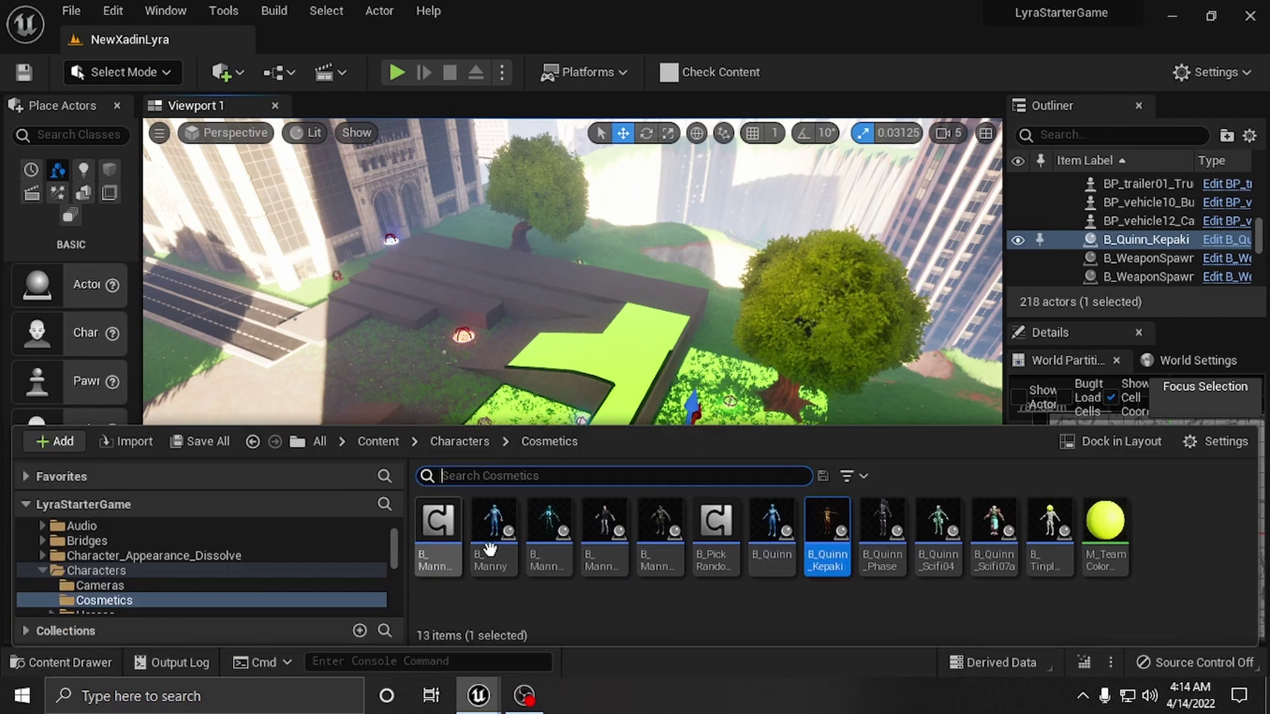
{"action": "double_click", "coordinate": [603, 539]}
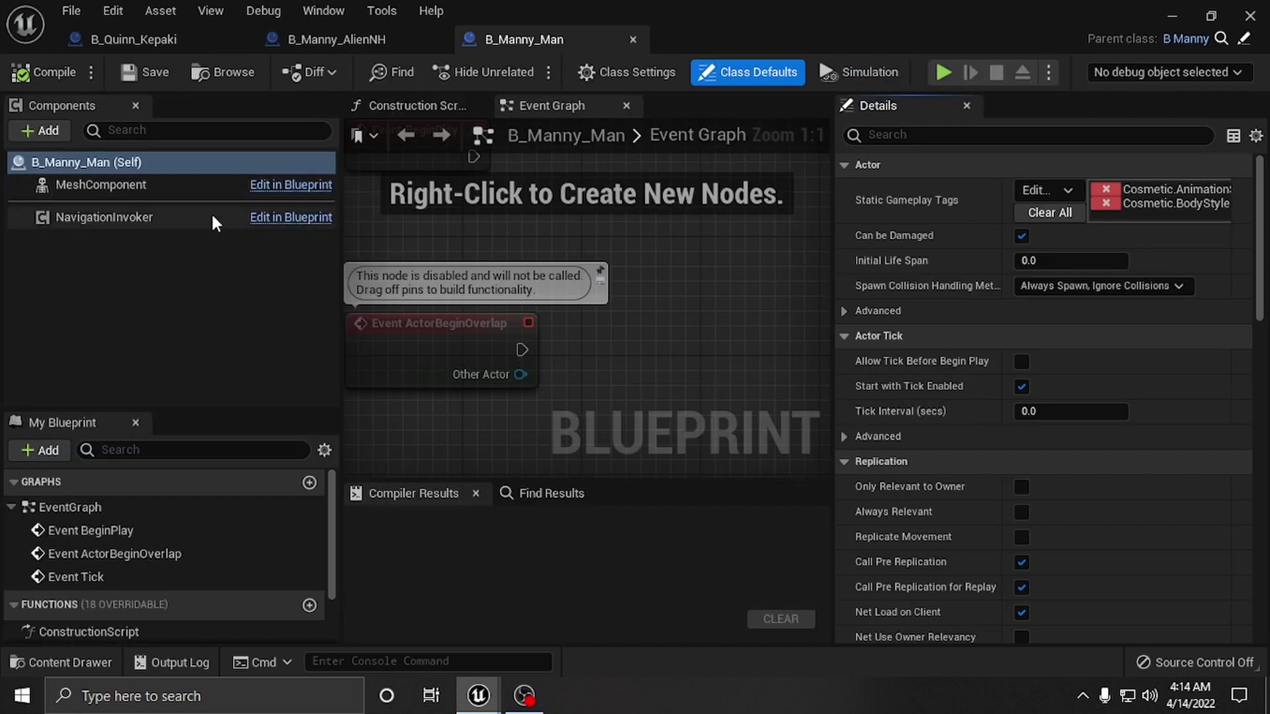
{"action": "left_click", "coordinate": [100, 217]}
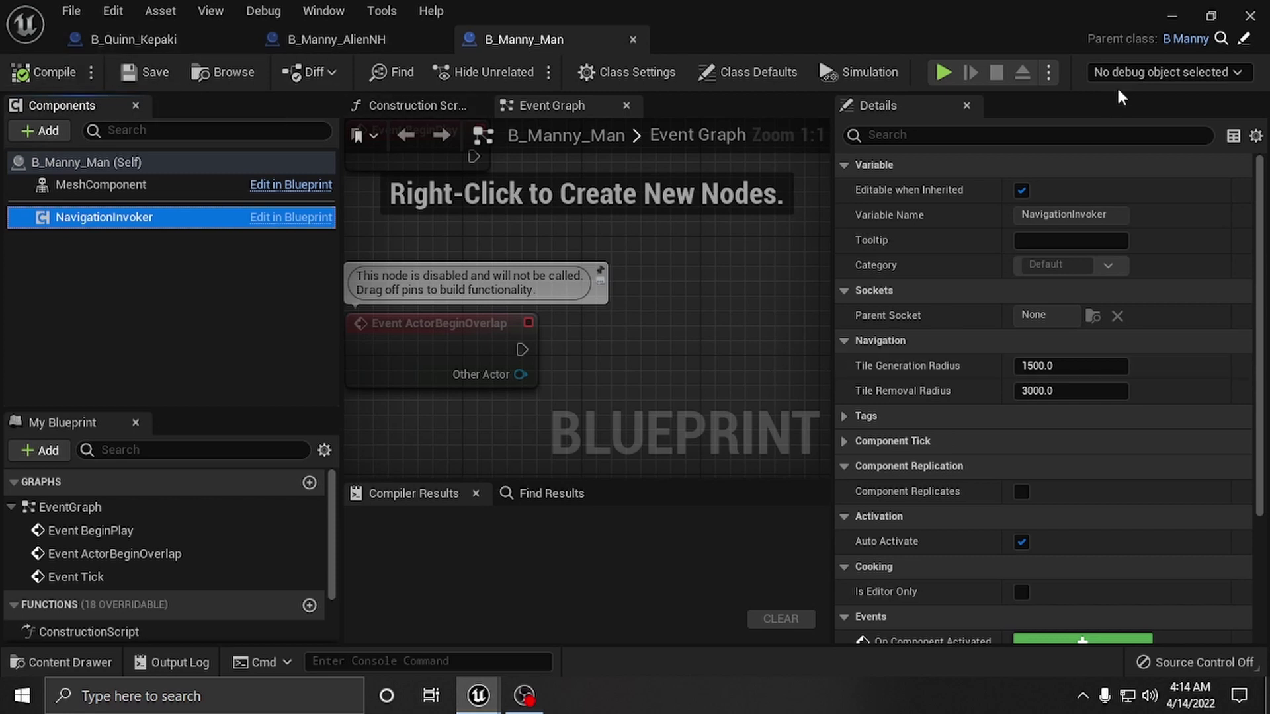
{"action": "left_click", "coordinate": [1249, 16]}
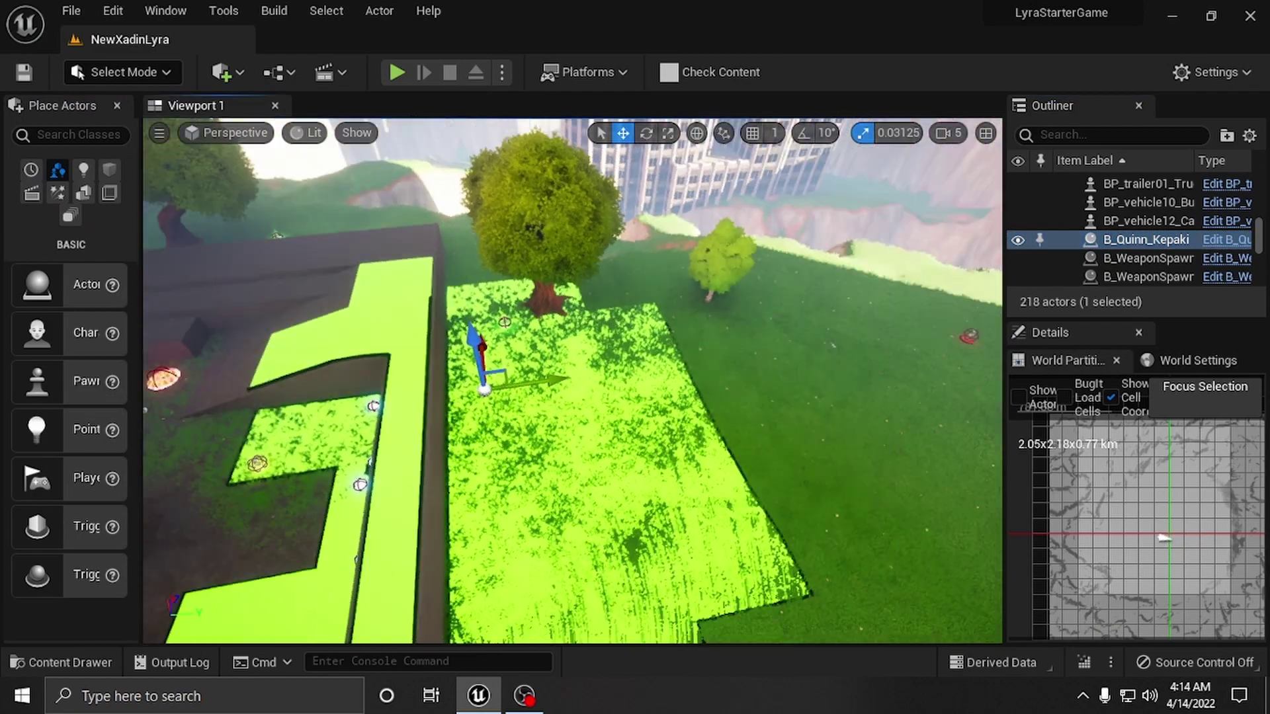
Step: Delete B_Quinn_Kepaki from the level, undoing and repeating the deletion to compare the navigation mesh with and without it
{"action": "right_click_drag", "start_coordinate": [572, 381], "coordinate": [463, 357]}
{"action": "right_click_drag", "start_coordinate": [460, 537], "coordinate": [505, 533]}
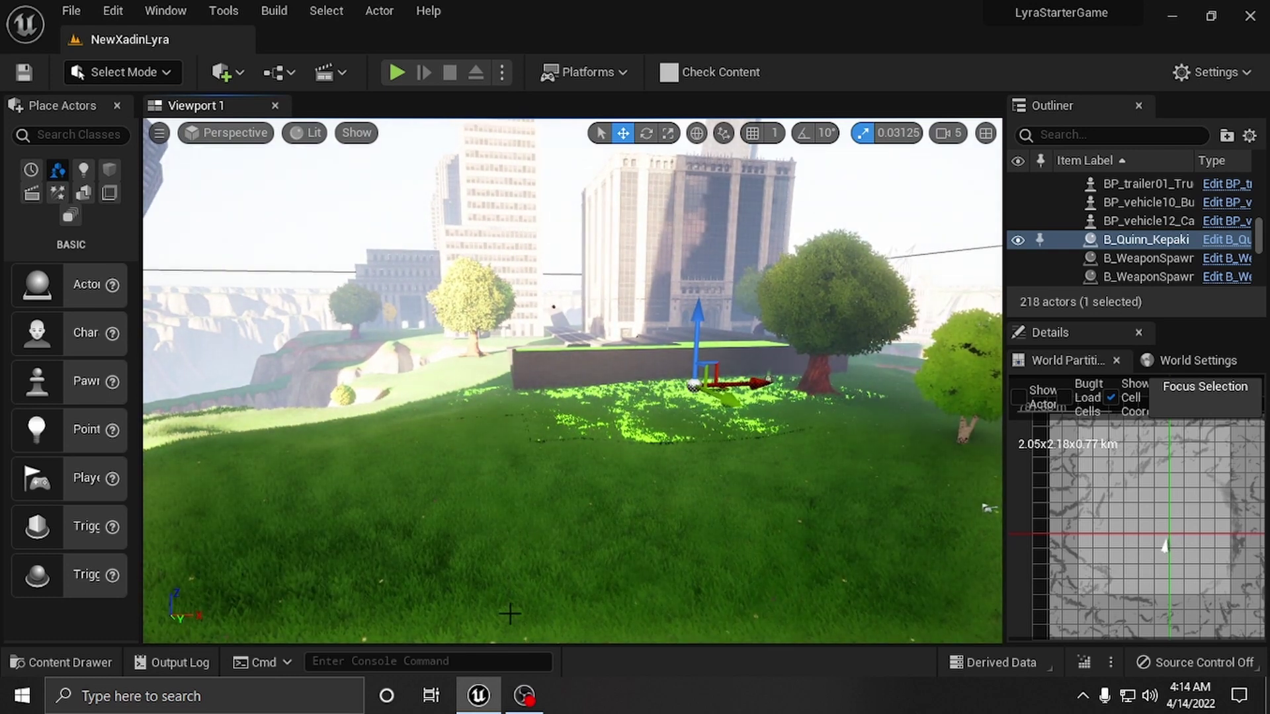
{"action": "right_click_drag", "start_coordinate": [525, 582], "coordinate": [502, 628]}
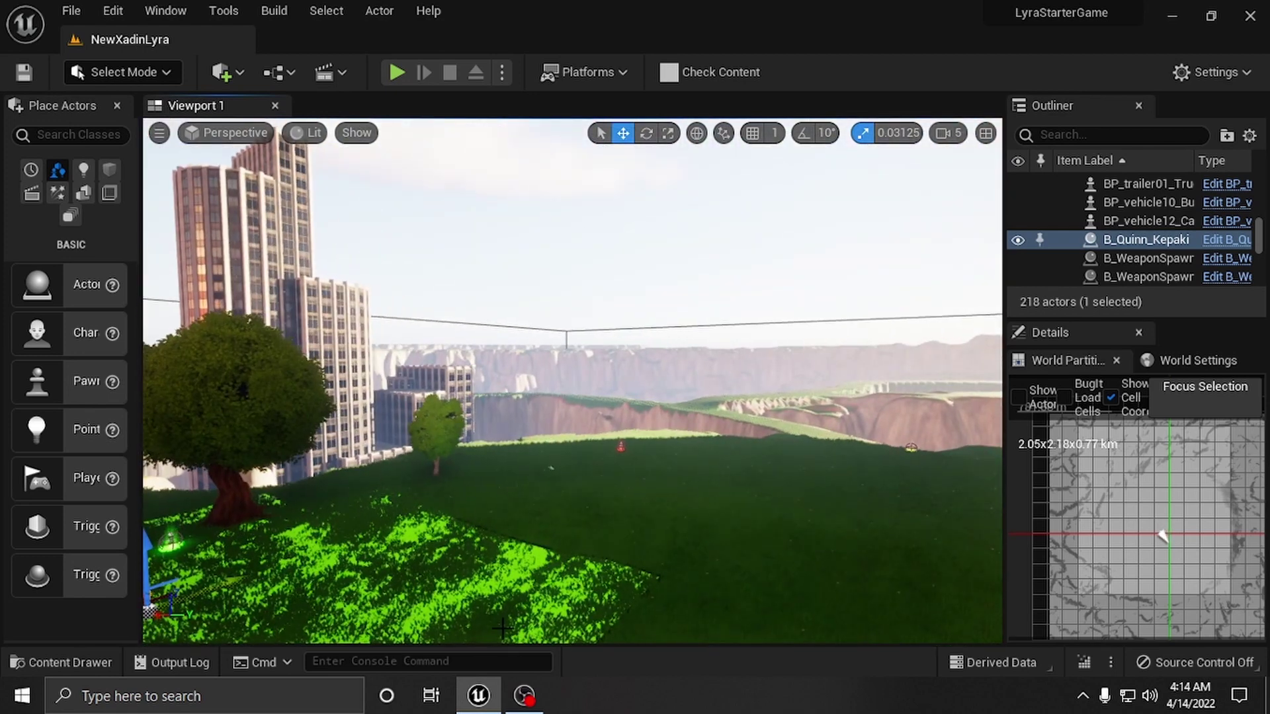
{"action": "key", "text": "Delete"}
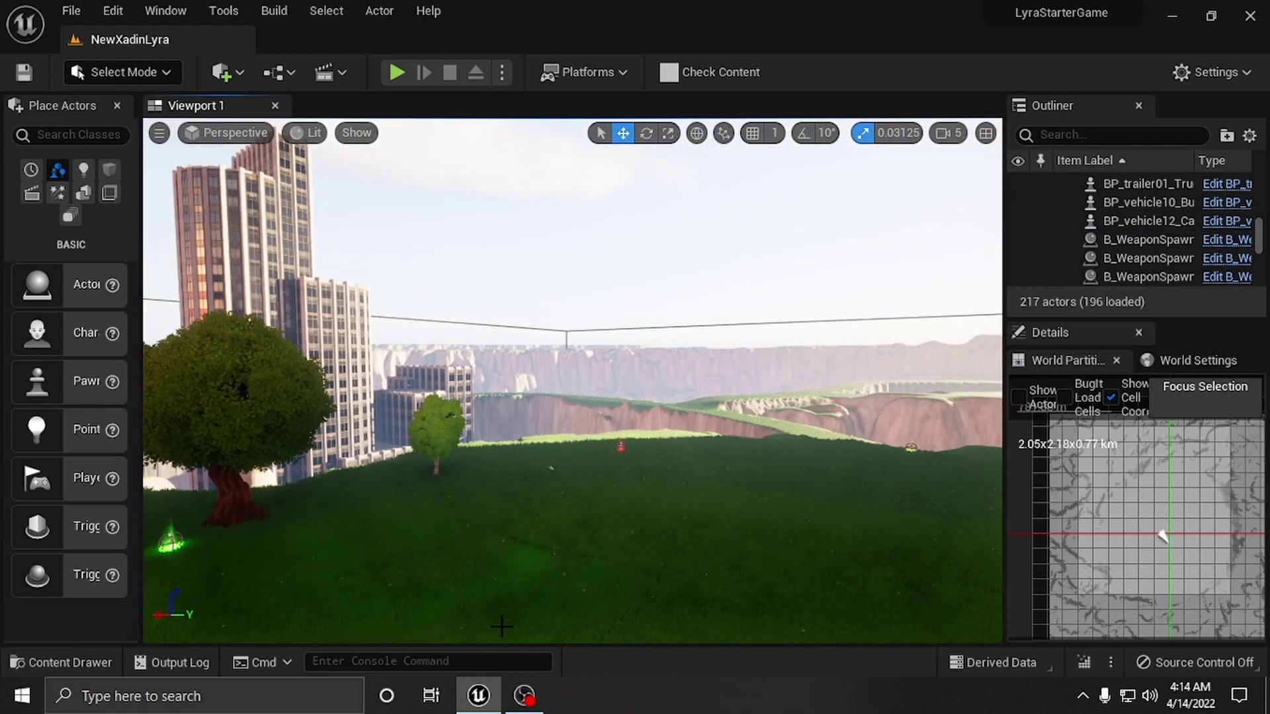
{"action": "right_click_drag", "start_coordinate": [359, 593], "coordinate": [343, 581]}
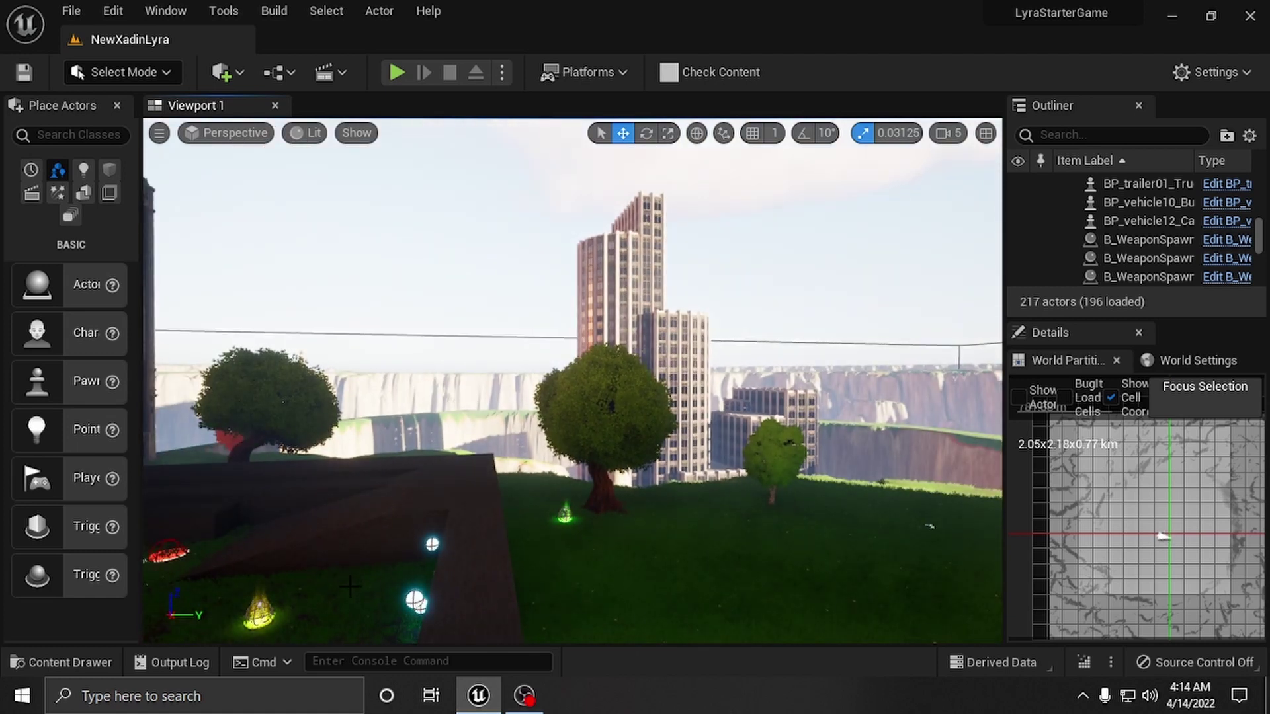
{"action": "key", "text": "ctrl+z"}
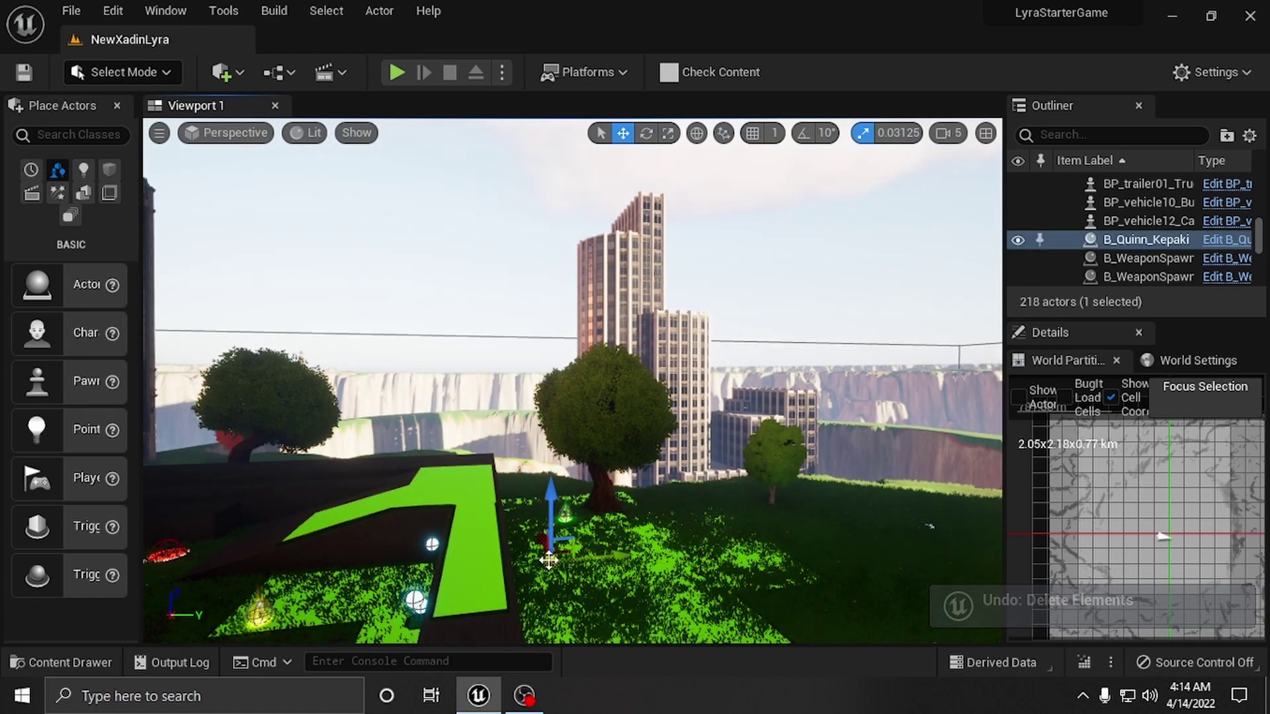
{"action": "key", "text": "Delete"}
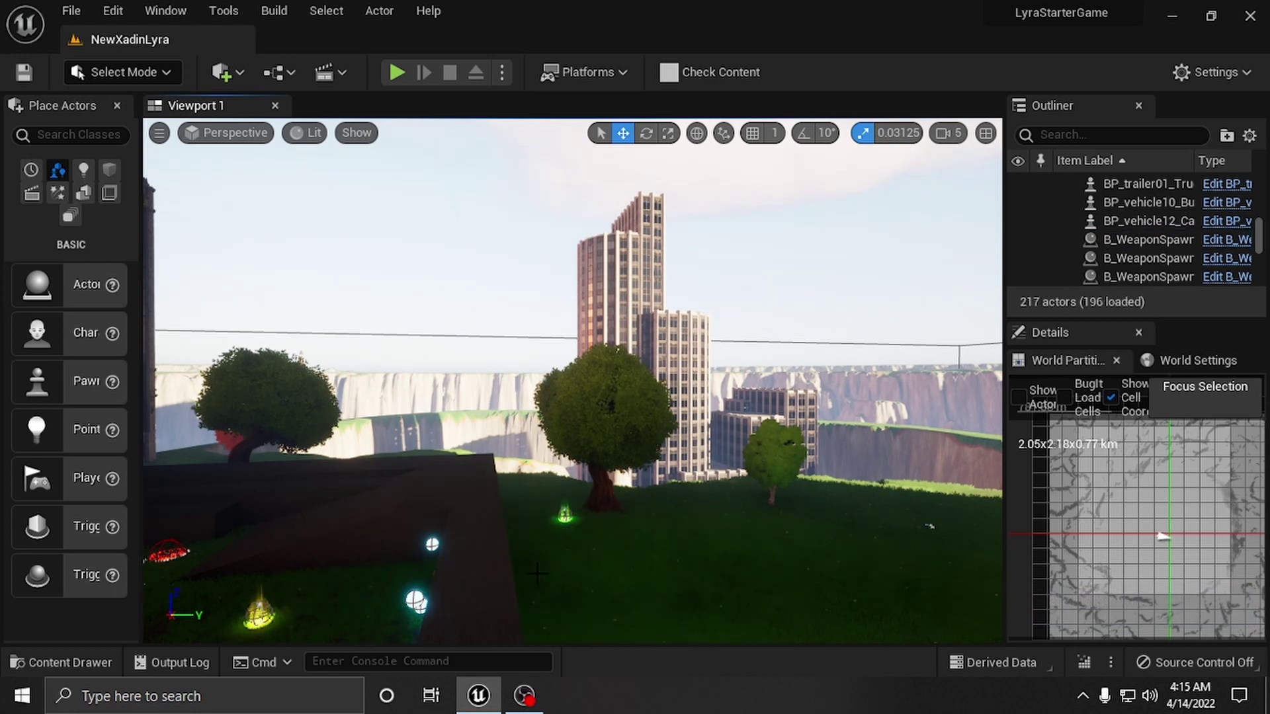
Step: Examine the terrain and buildings around the grass hill, and check the area covered in the World Partition map
{"action": "right_click_drag", "start_coordinate": [537, 573], "coordinate": [592, 507]}
{"action": "key", "text": "w"}
{"action": "right_click_drag", "start_coordinate": [790, 388], "coordinate": [428, 422]}
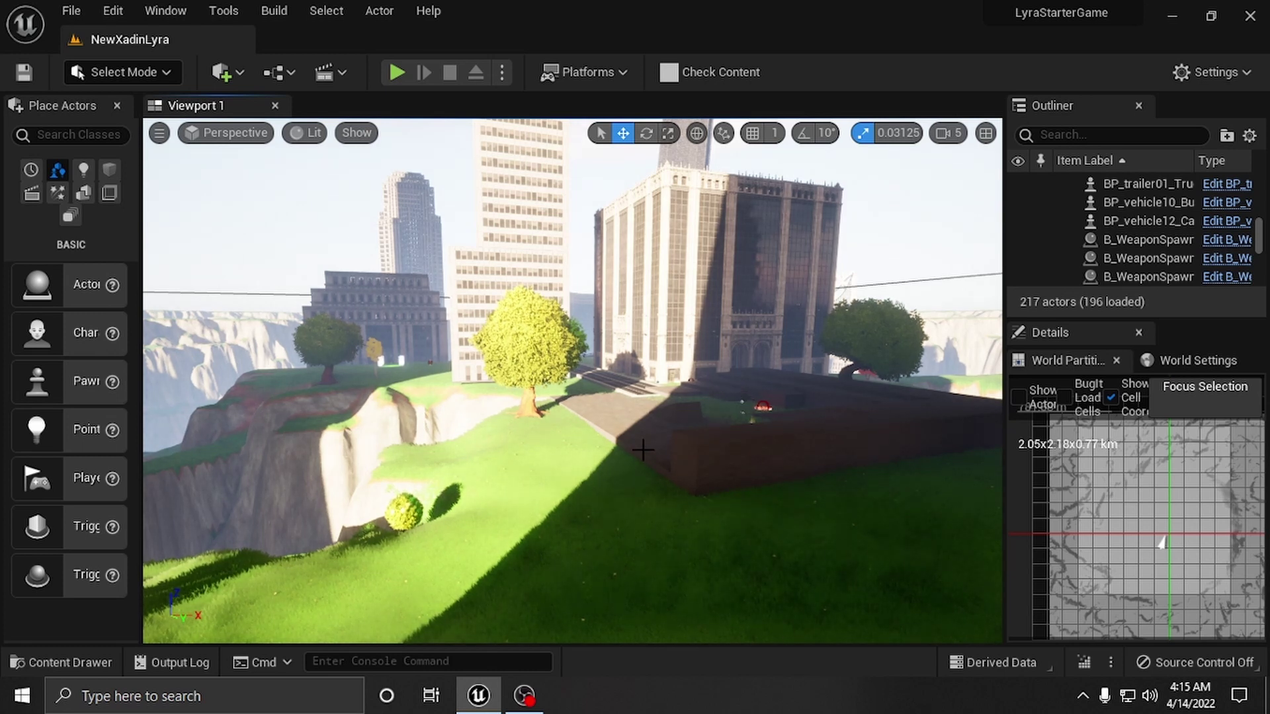
{"action": "right_click_drag", "start_coordinate": [511, 502], "coordinate": [668, 523]}
{"action": "key", "text": "w"}
{"action": "key", "text": "a"}
{"action": "mouse_move", "coordinate": [459, 460]}
{"action": "right_mouse_down"}
{"action": "mouse_move", "coordinate": [484, 443]}
{"action": "mouse_move", "coordinate": [493, 450]}
{"action": "mouse_move", "coordinate": [463, 456]}
{"action": "mouse_move", "coordinate": [523, 502]}
{"action": "right_mouse_up"}
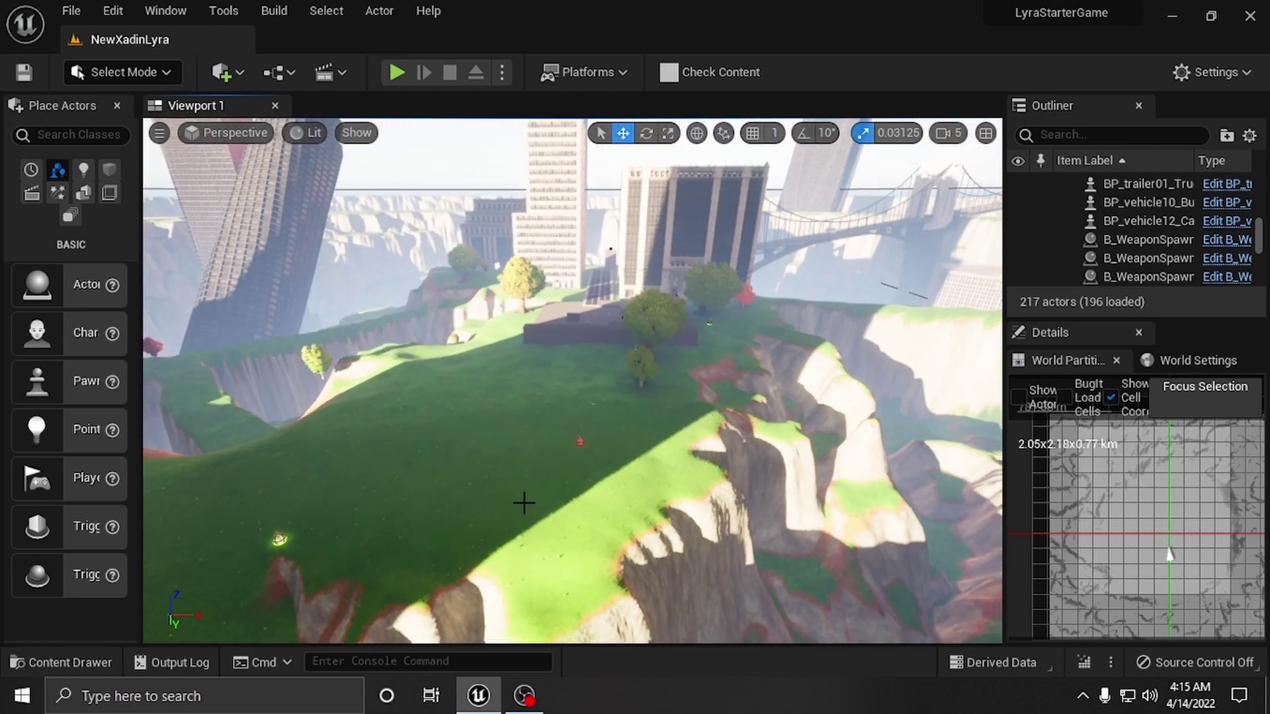
{"action": "left_click_drag", "start_coordinate": [1094, 499], "coordinate": [1207, 606]}
{"action": "right_click_drag", "start_coordinate": [721, 534], "coordinate": [642, 492]}
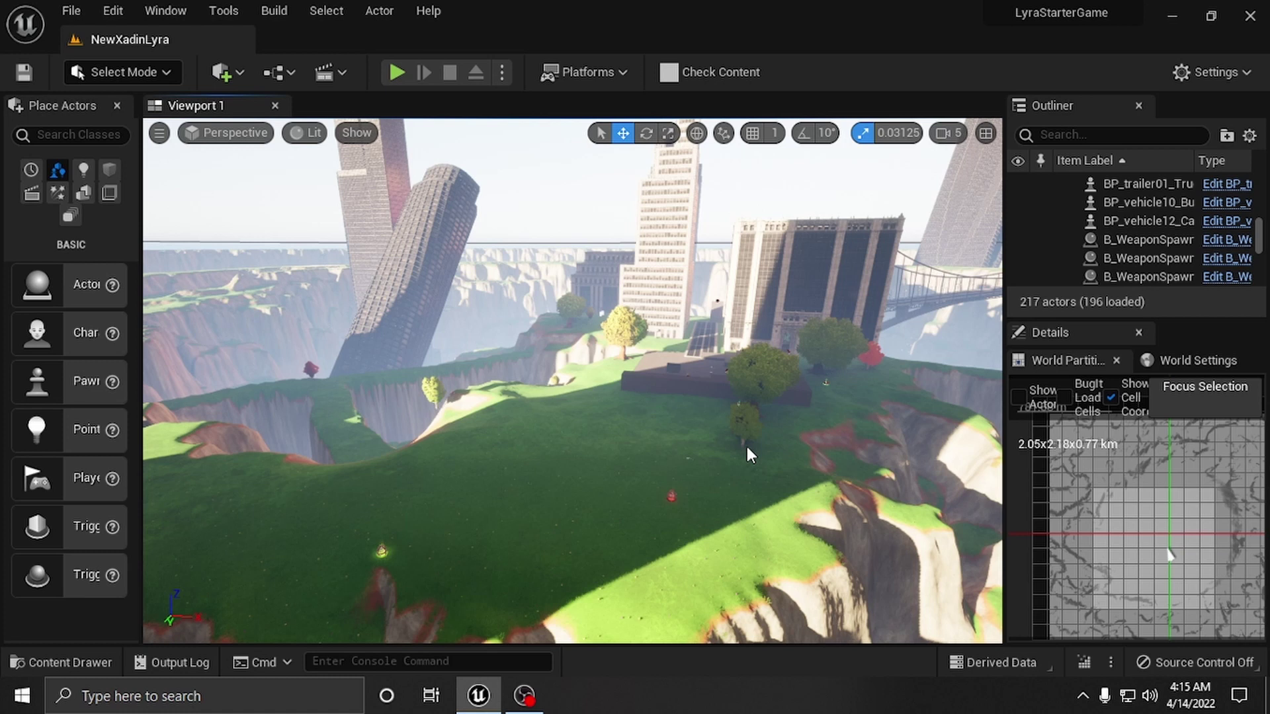
Step: Play the level in the editor at full screen and run the character across the grass toward the bots
{"action": "key", "text": "alt+p"}
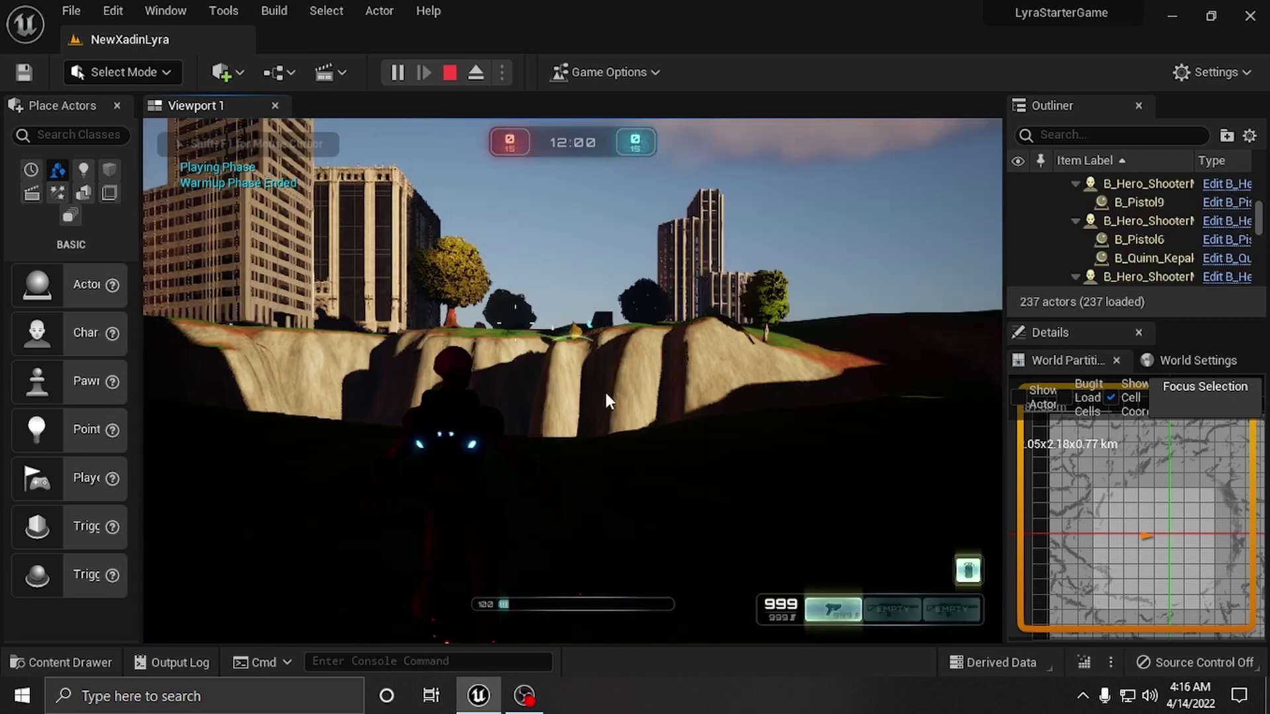
{"action": "left_click", "coordinate": [604, 390]}
{"action": "key", "text": "F11"}
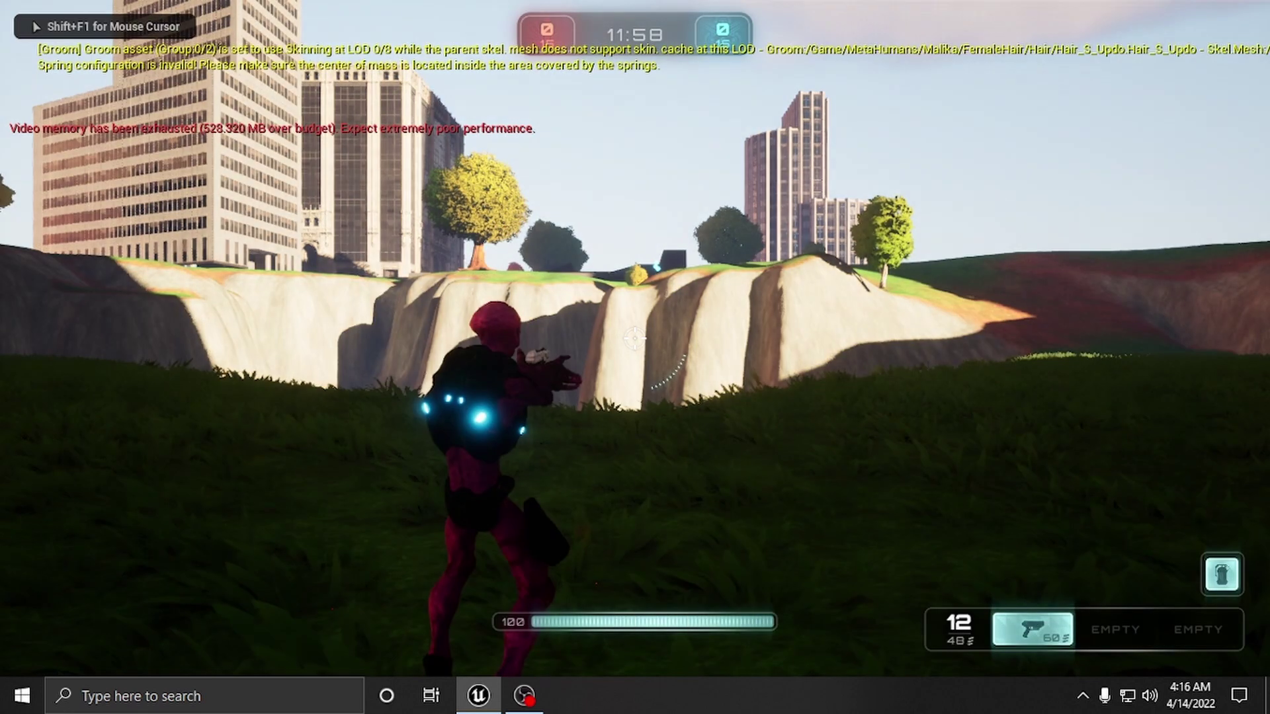
{"action": "key", "text": "w"}
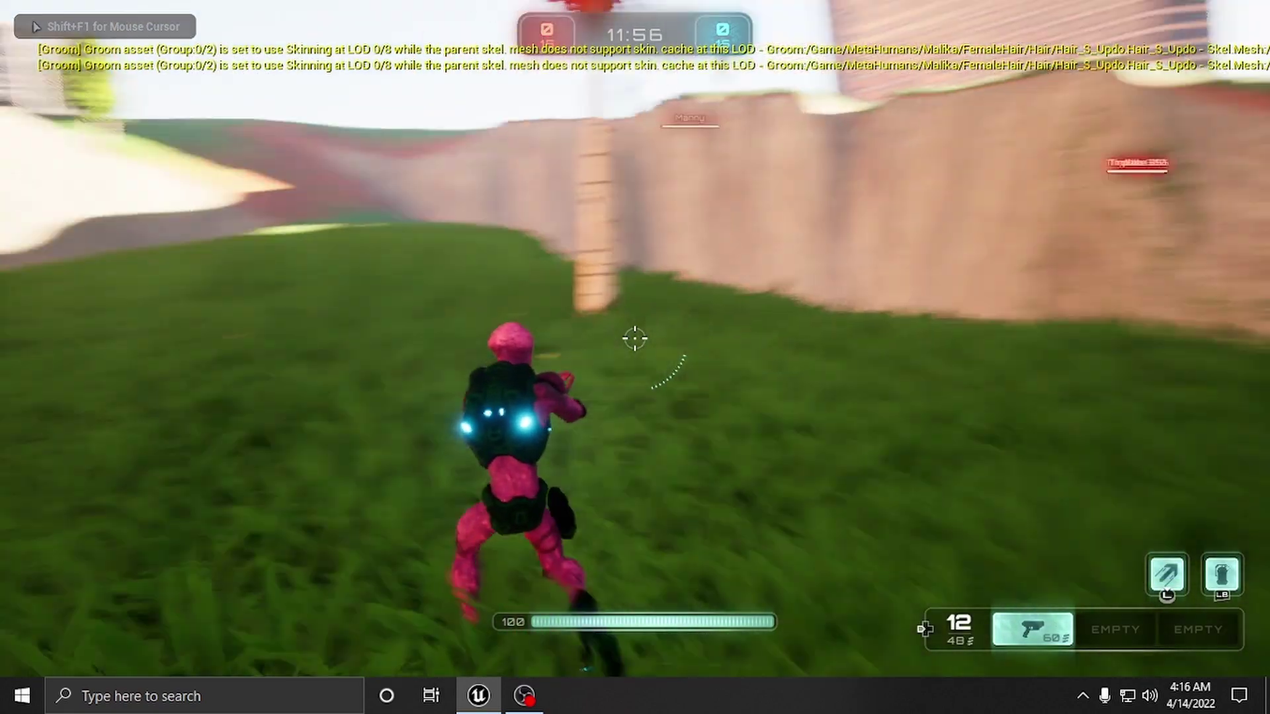
{"action": "key", "text": "shift"}
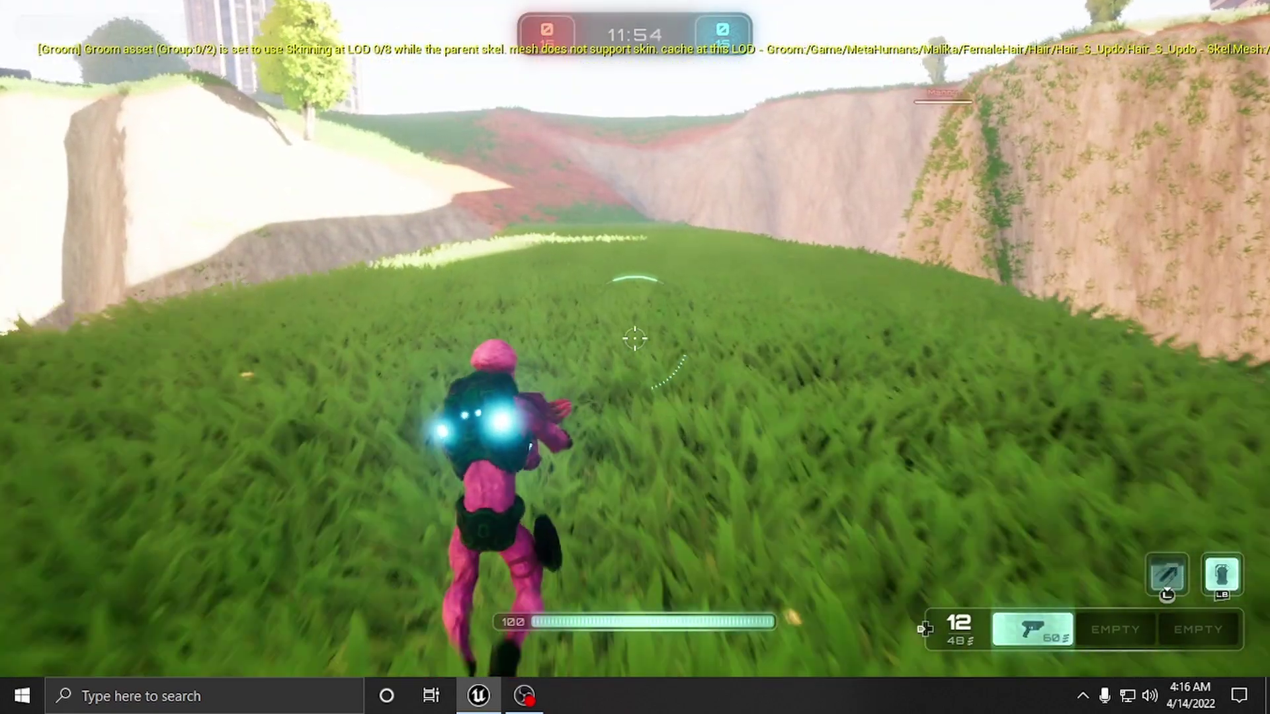
{"action": "key", "text": "w"}
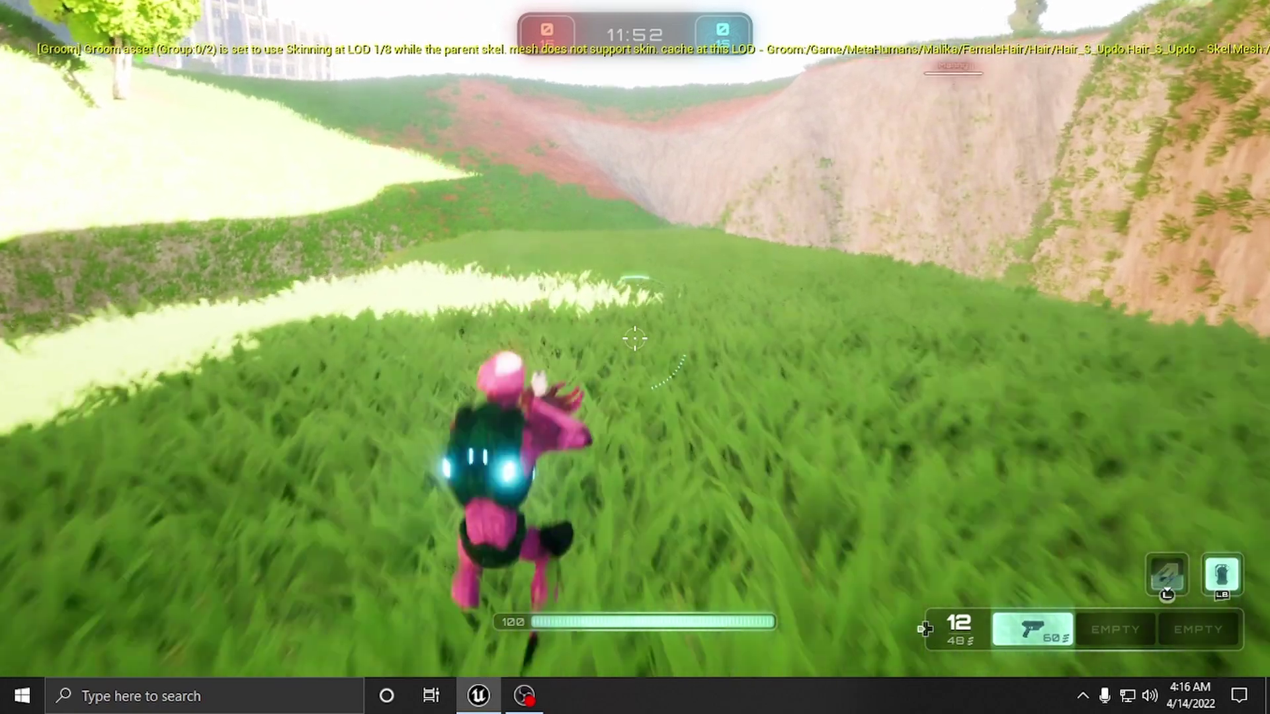
{"action": "key", "text": "shift"}
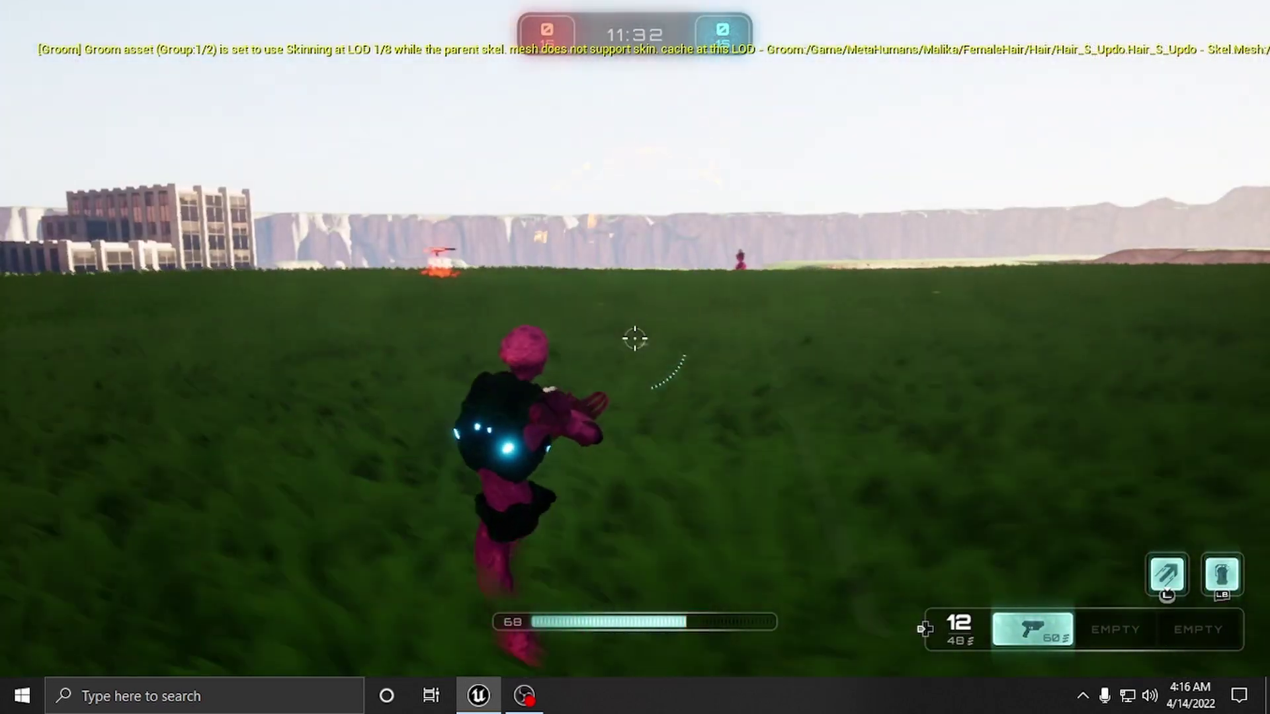
Step: Aim the pistol at the distant enemy bot and shoot until it is eliminated
{"action": "right_click", "coordinate": [635, 338]}
{"action": "left_click", "coordinate": [634, 338]}
{"action": "left_click", "coordinate": [635, 338]}
{"action": "left_click", "coordinate": [635, 338]}
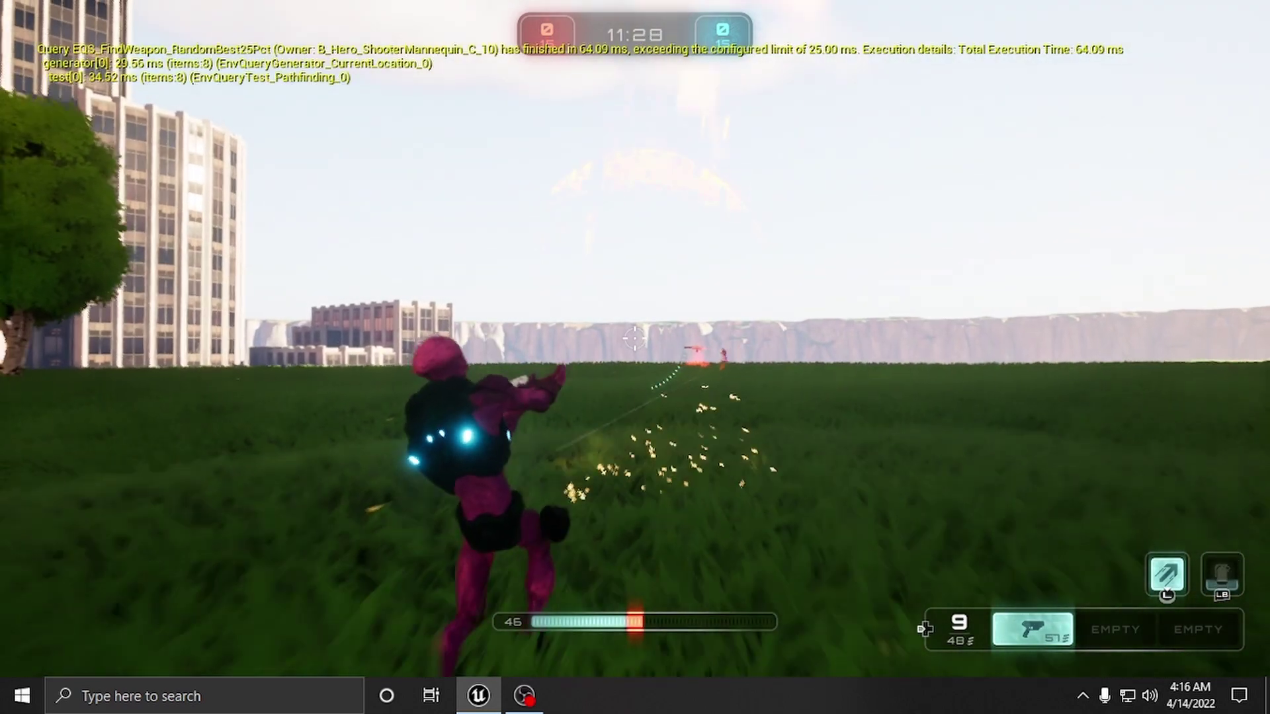
{"action": "left_click", "coordinate": [635, 337]}
{"action": "right_click", "coordinate": [634, 337]}
{"action": "left_click", "coordinate": [635, 338]}
{"action": "left_click", "coordinate": [635, 338]}
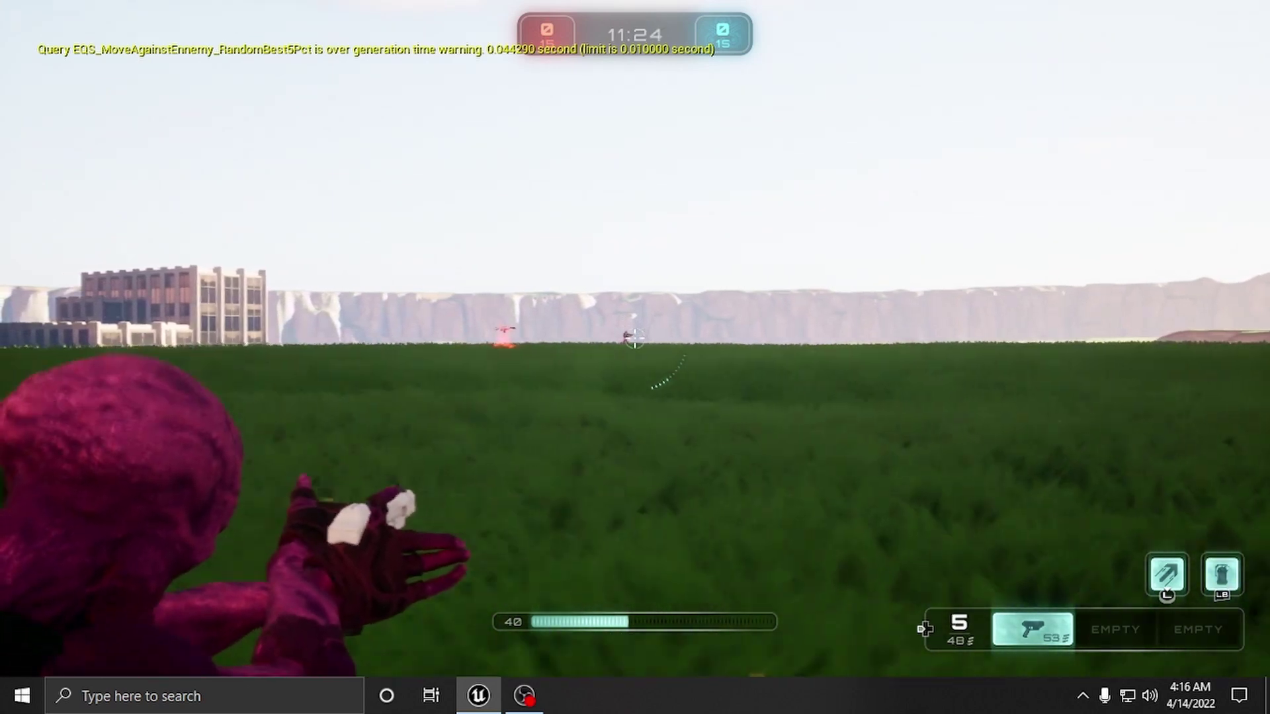
{"action": "left_click", "coordinate": [635, 338]}
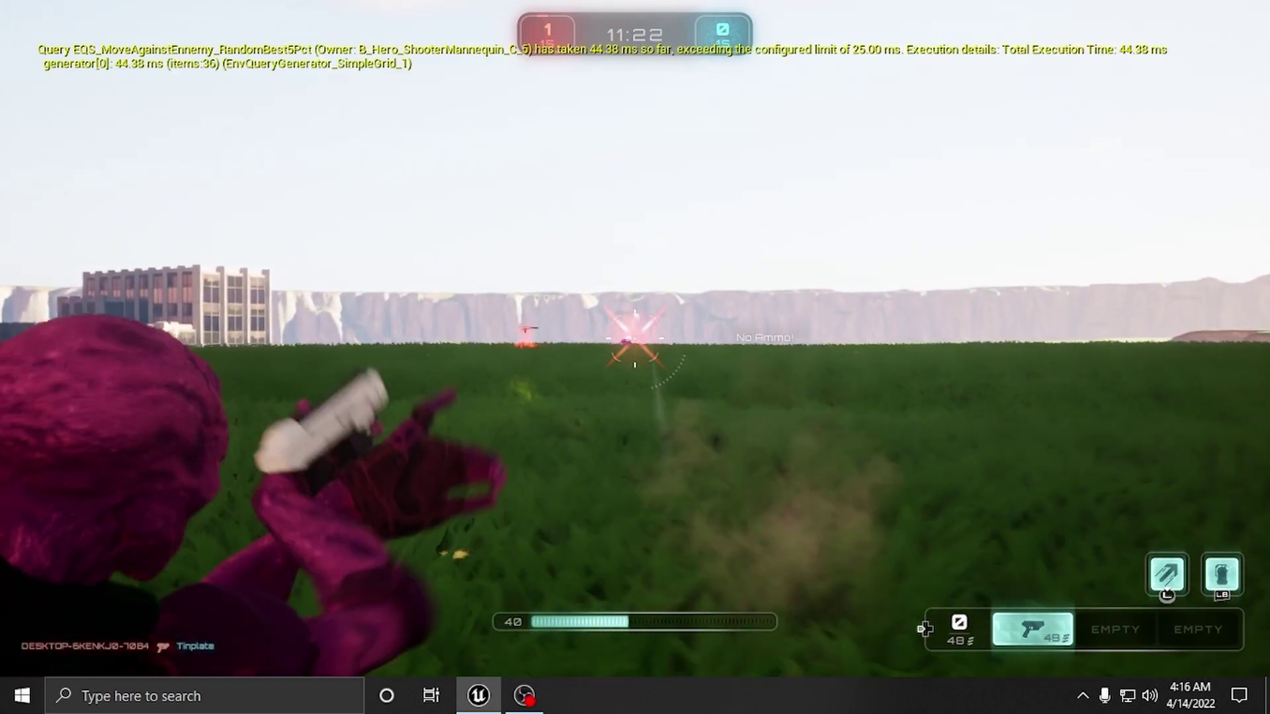
Step: Sprint across the field to pick up the rifle, and continue past the trees to the health pickup beside the brown wall
{"action": "key", "text": "shift"}
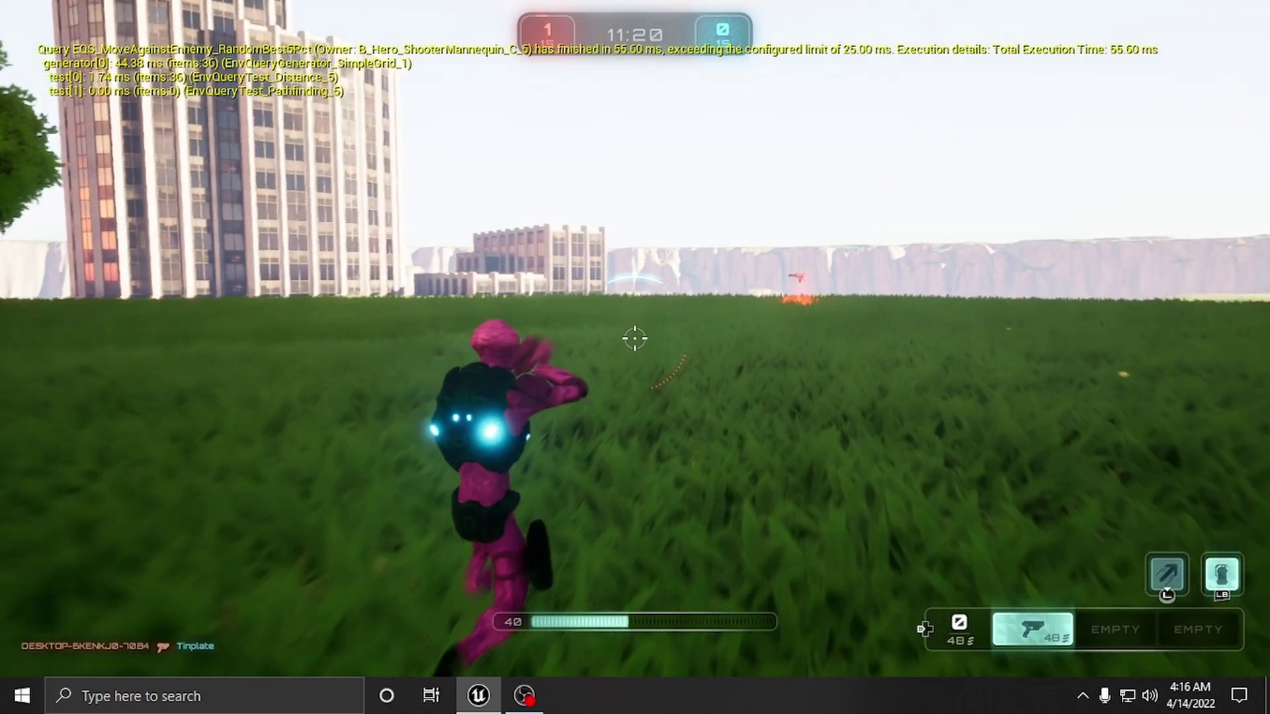
{"action": "key", "text": "shift"}
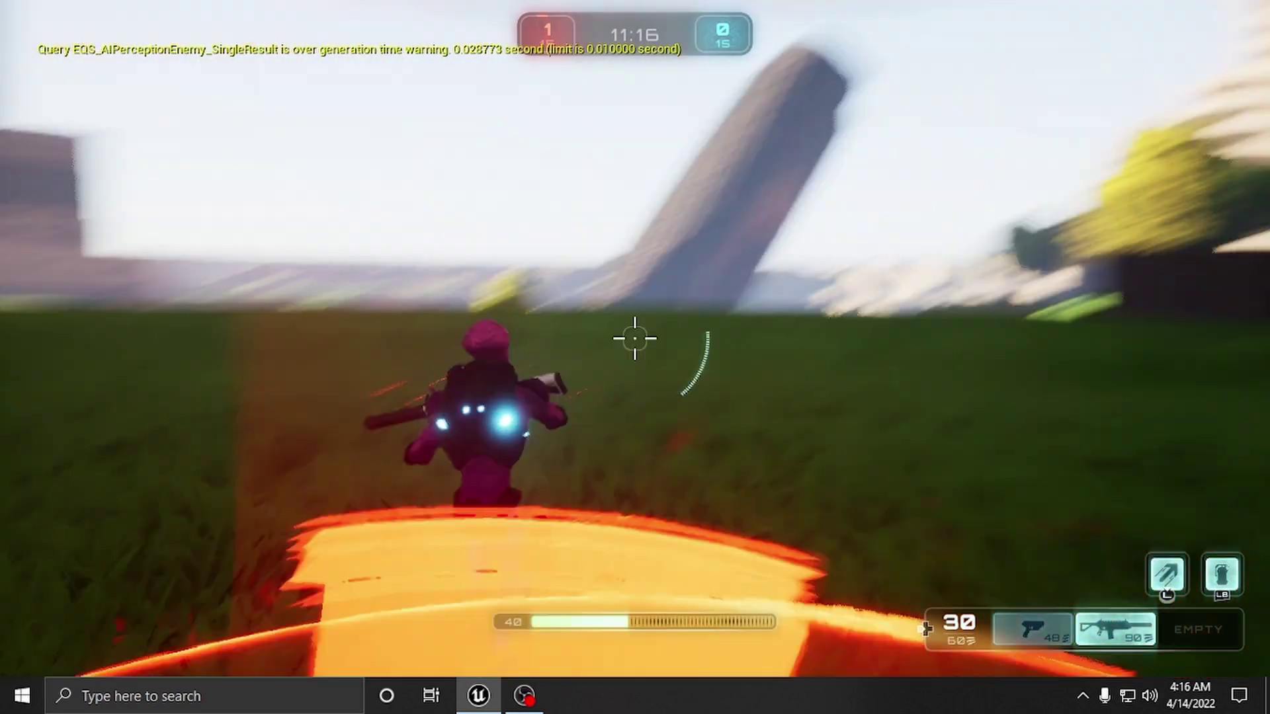
{"action": "key", "text": "space"}
{"action": "key", "text": "shift"}
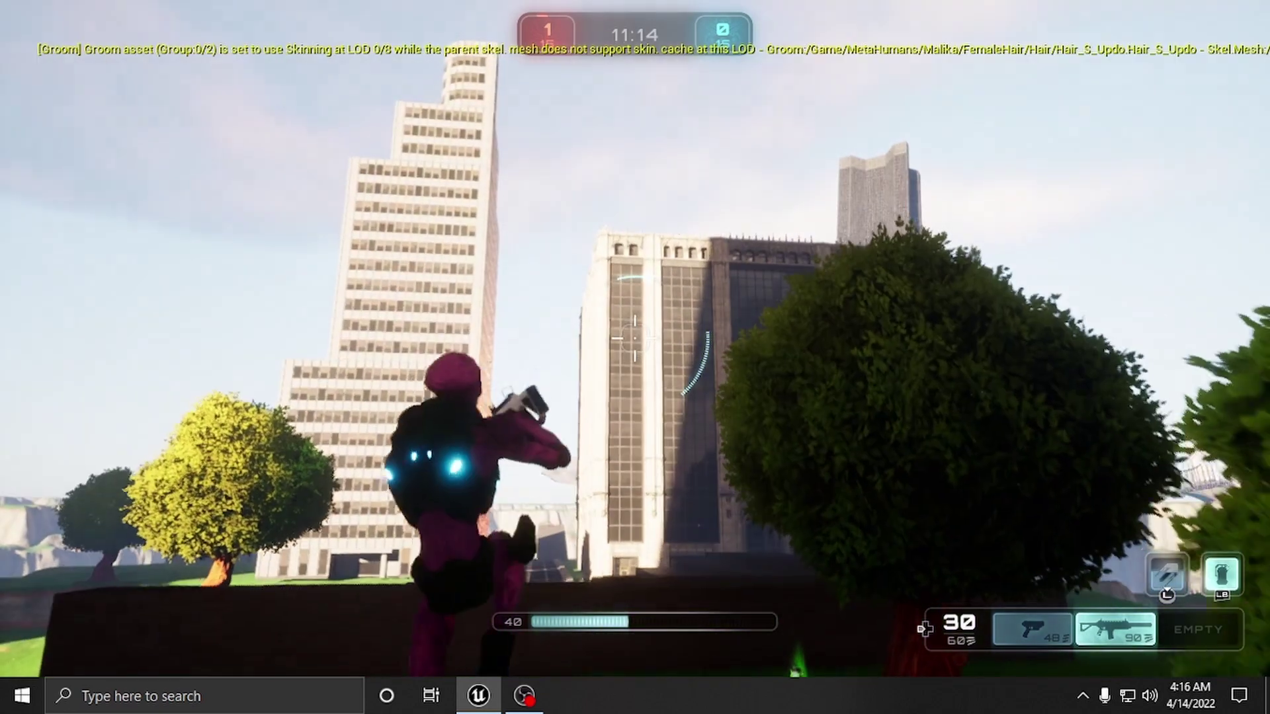
{"action": "key", "text": "shift"}
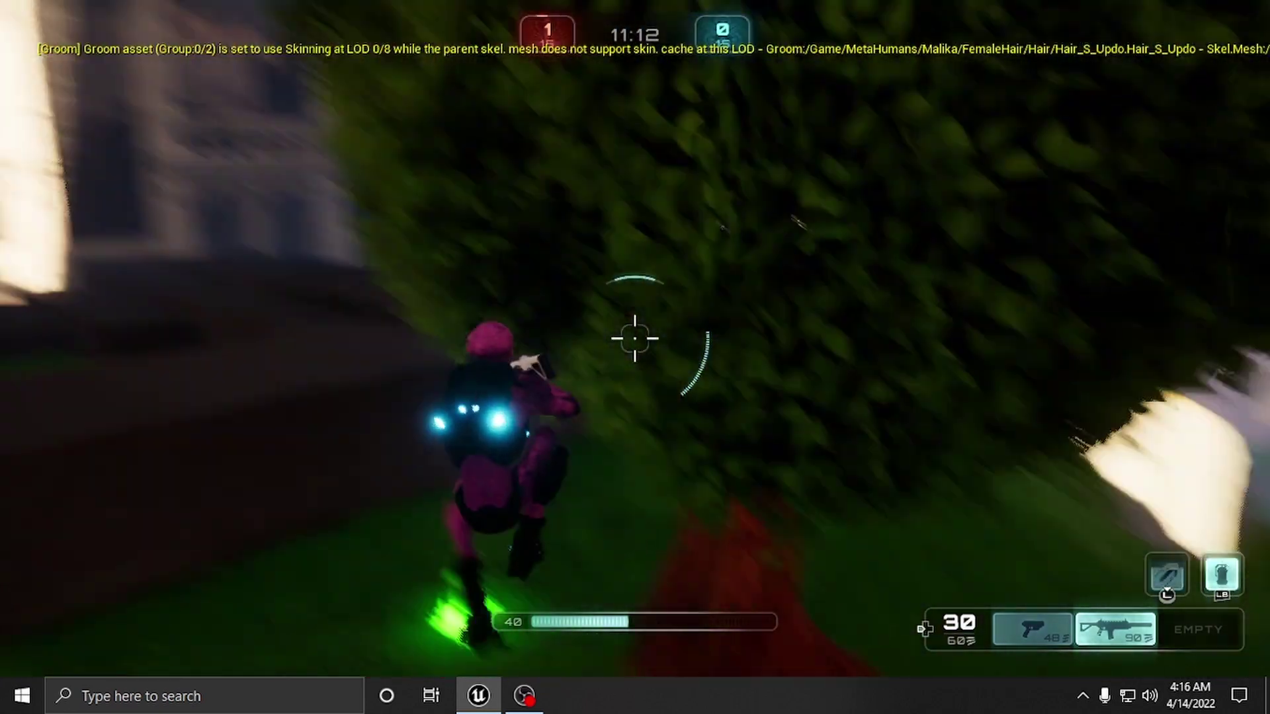
{"action": "key", "text": "w"}
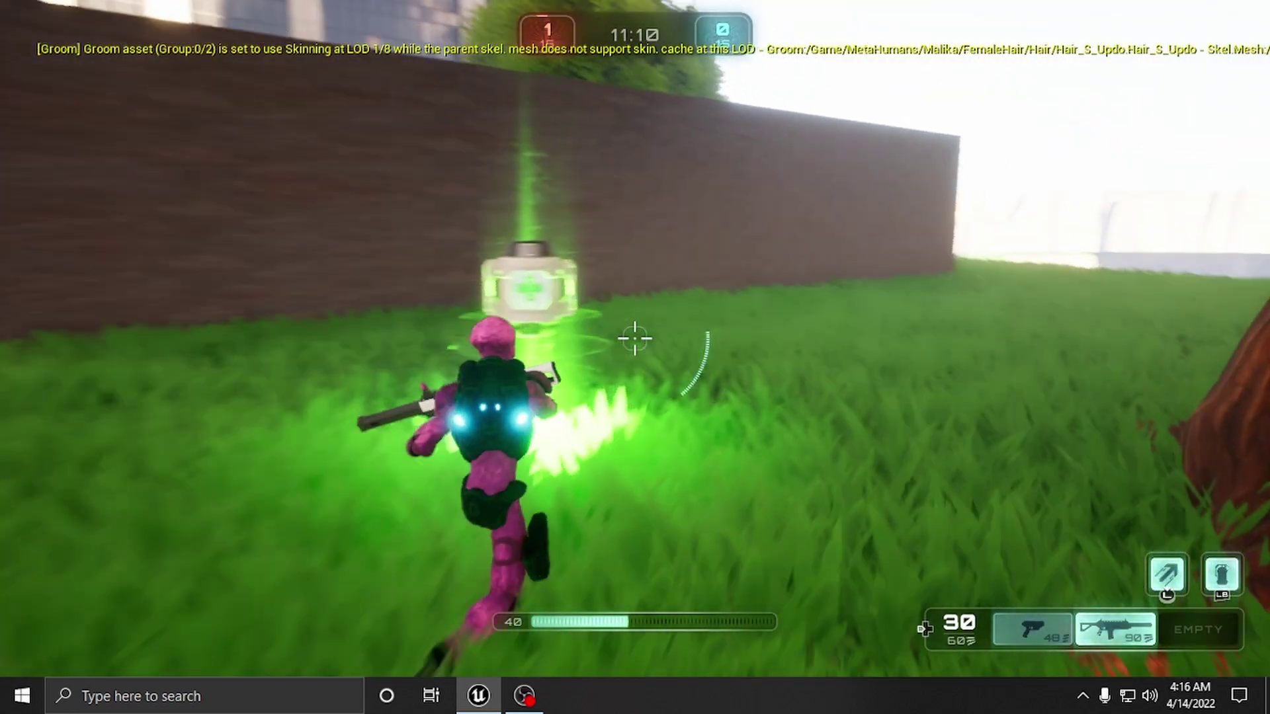
{"action": "key", "text": "shift"}
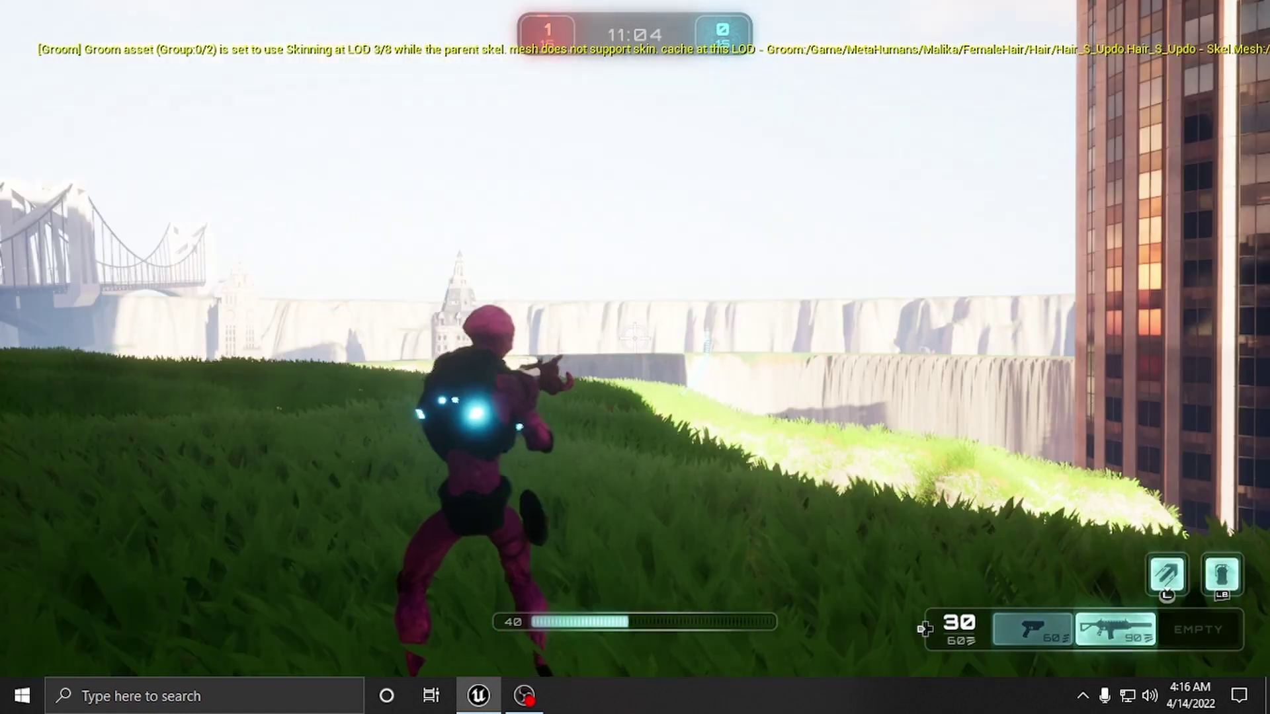
Step: Run the character along the brown wall and over the sunlit grass to the stone terraces beside the arched building
{"action": "key", "text": "w"}
{"action": "key", "text": "w"}
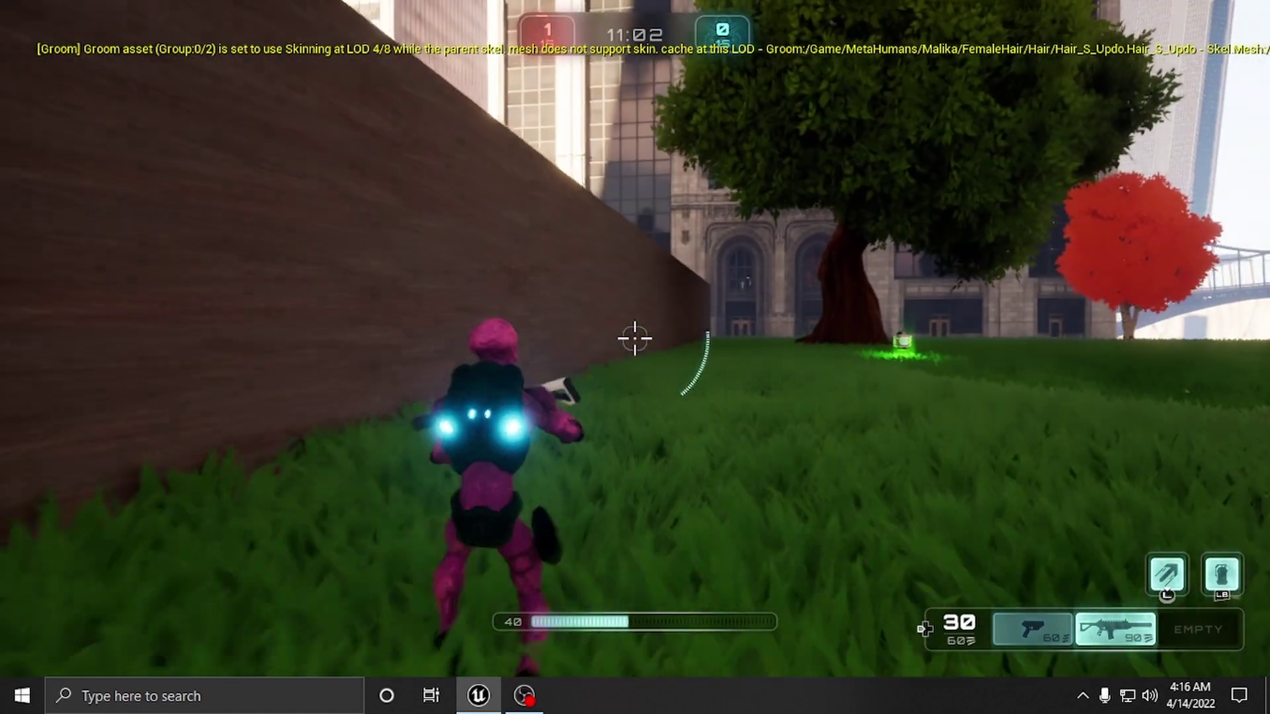
{"action": "key", "text": "w"}
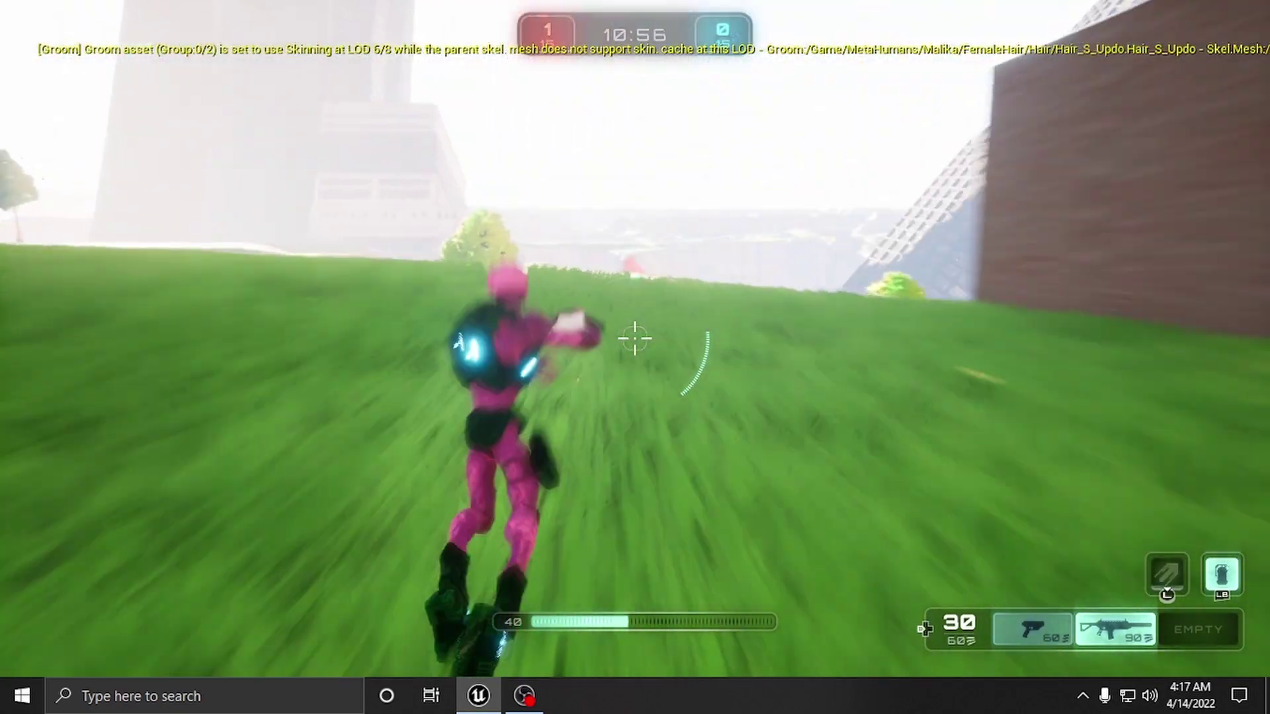
{"action": "key", "text": "w"}
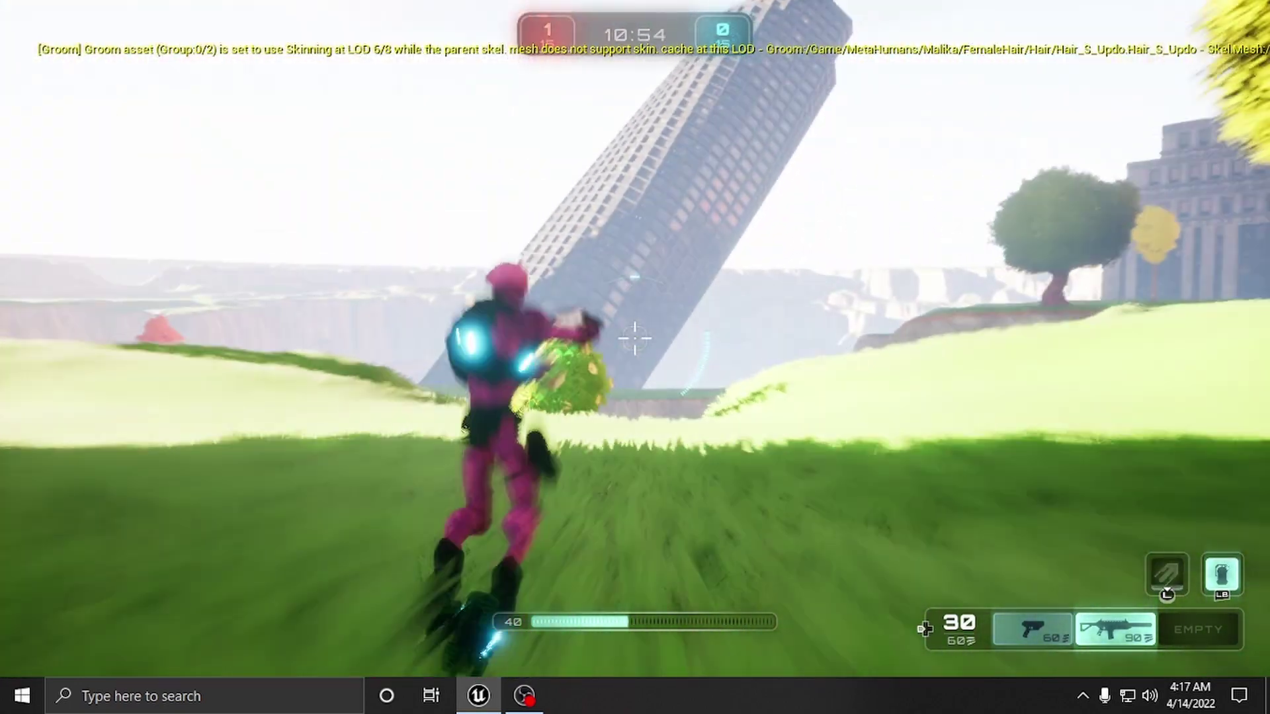
{"action": "key", "text": "w"}
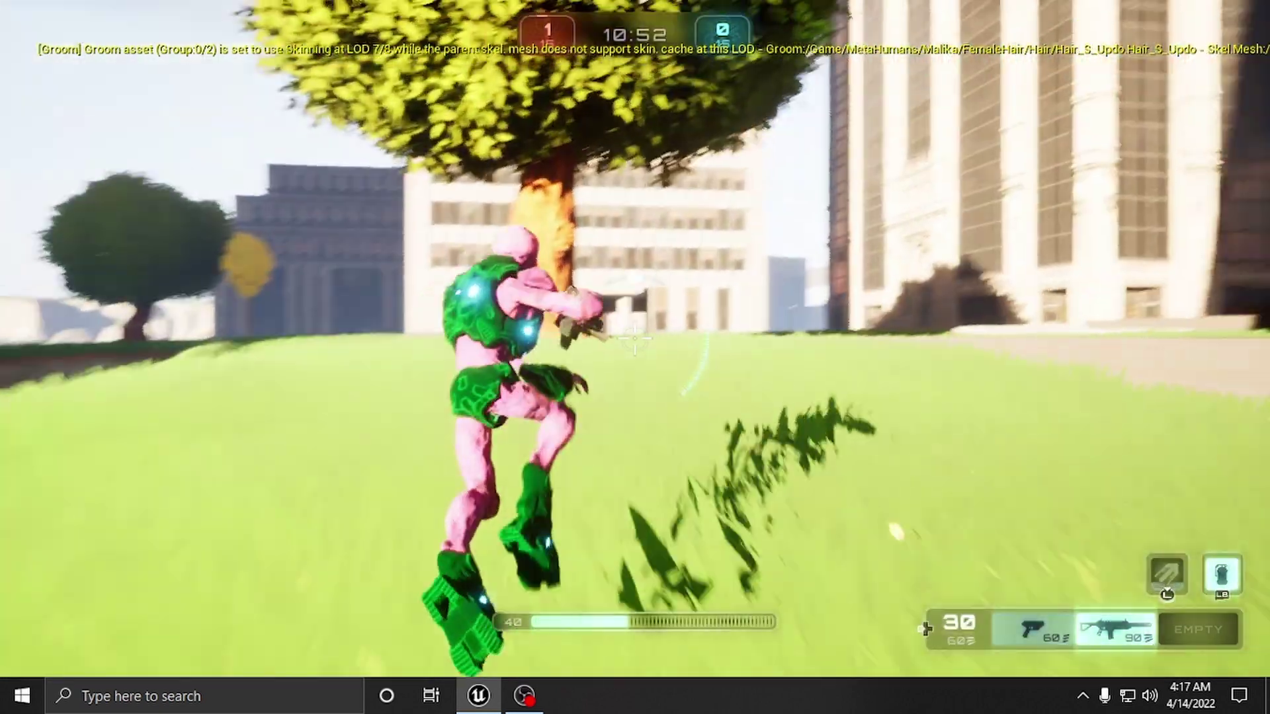
{"action": "key", "text": "w"}
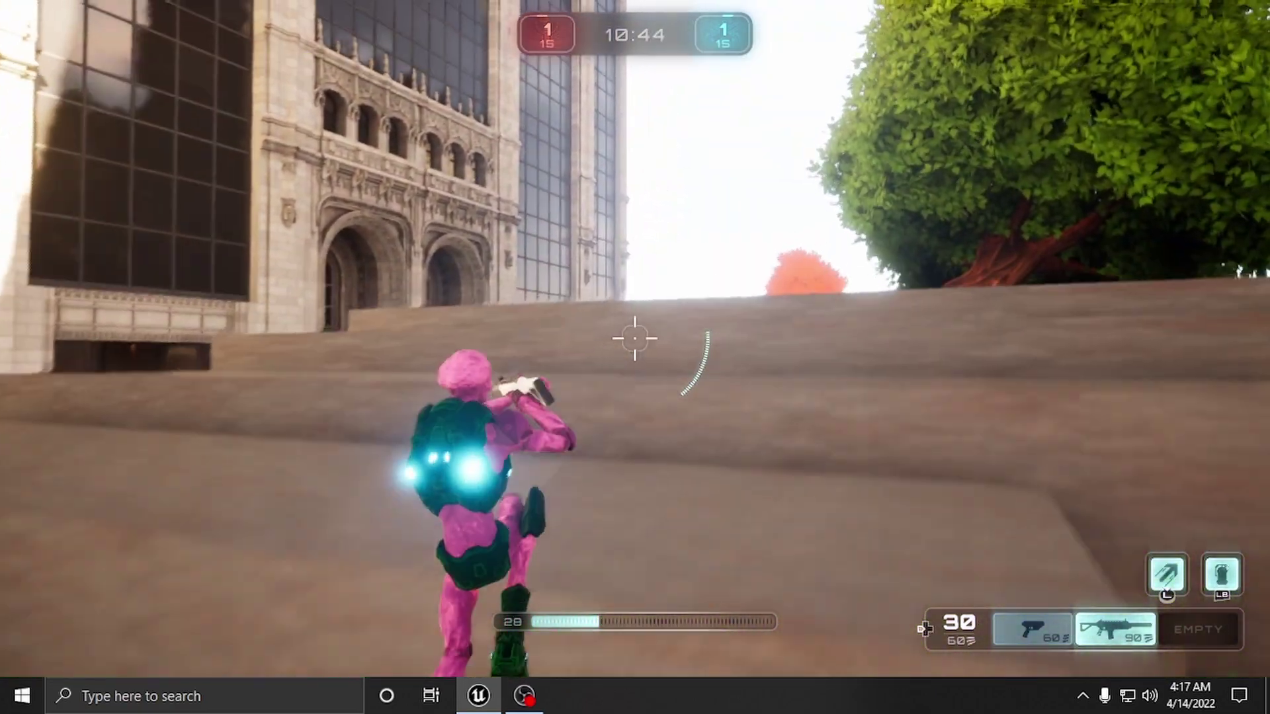
{"action": "key", "text": "w"}
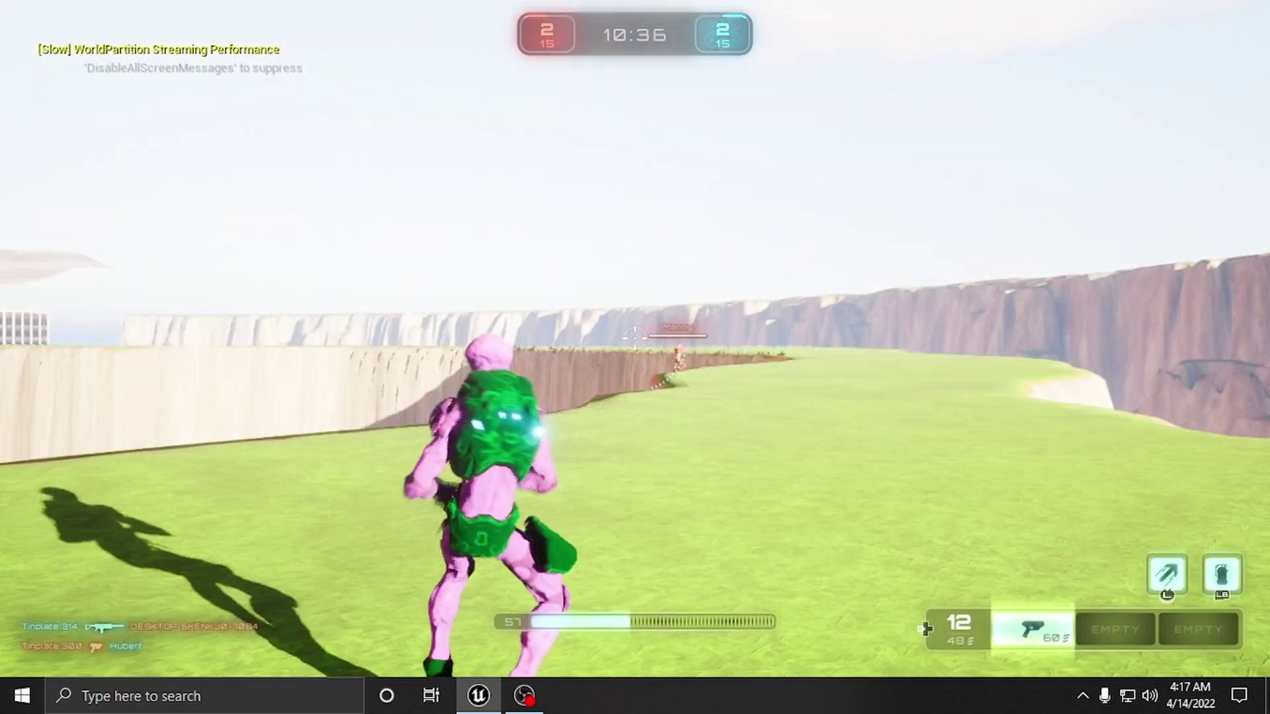
Step: Run and dash across the cliff-top grass toward the distant enemy bot while checking the surrounding terrain
{"action": "key", "text": "w"}
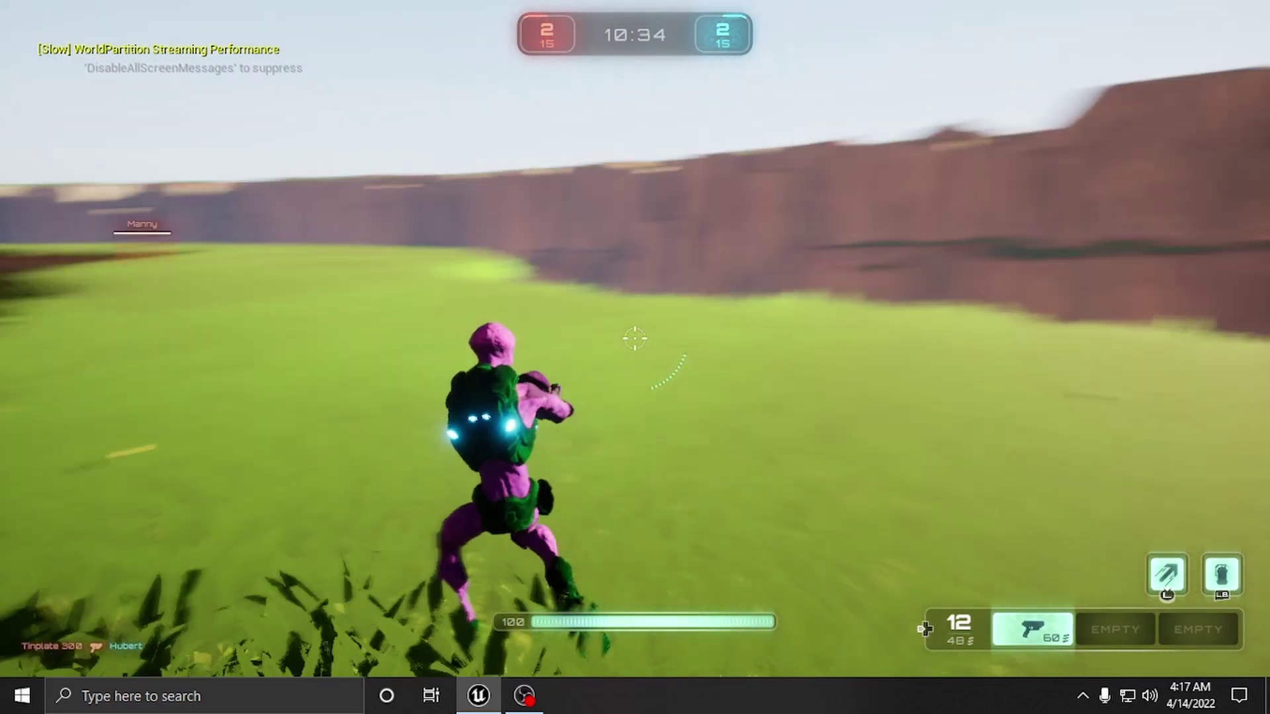
{"action": "key", "text": "w"}
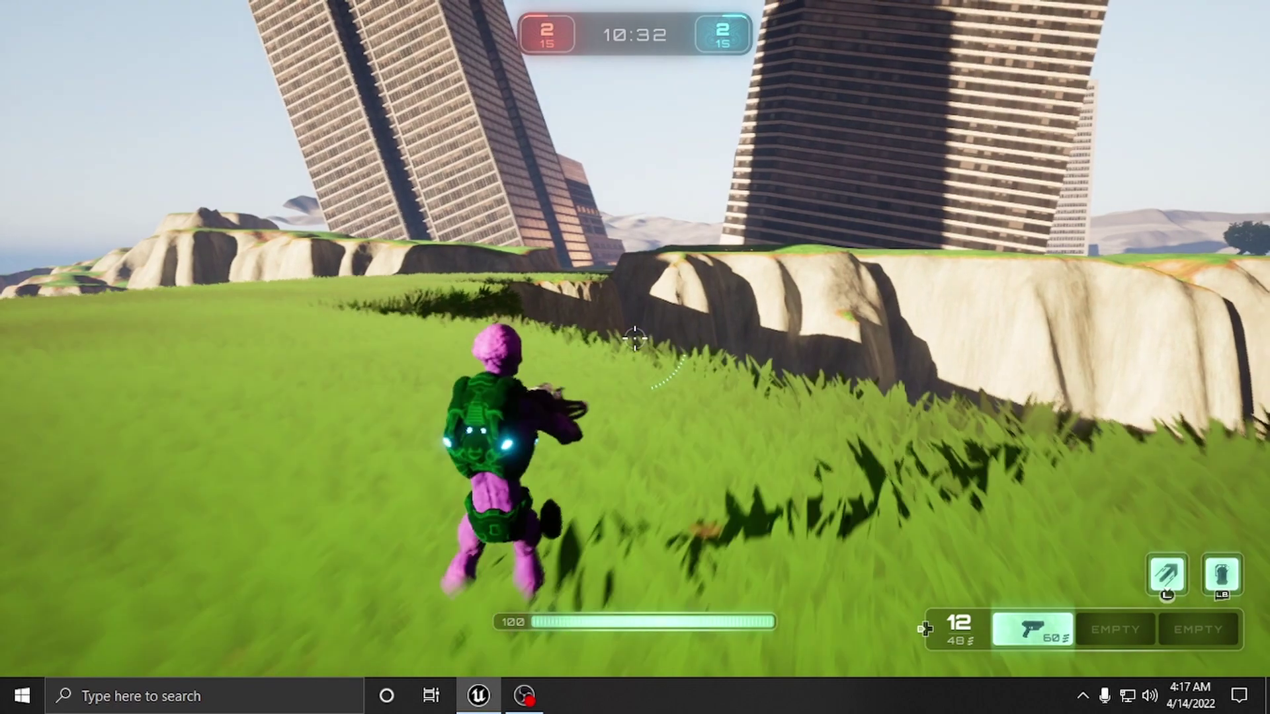
{"action": "key", "text": "w"}
{"action": "key", "text": "shift"}
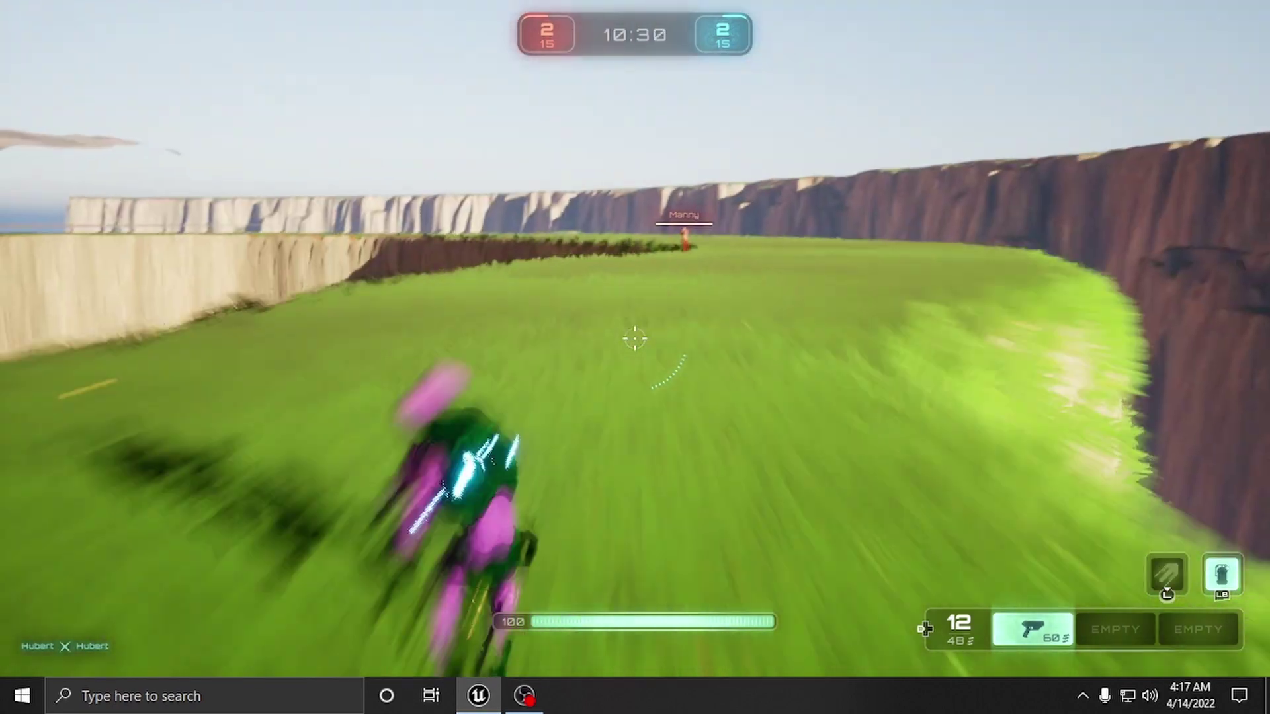
{"action": "key", "text": "w"}
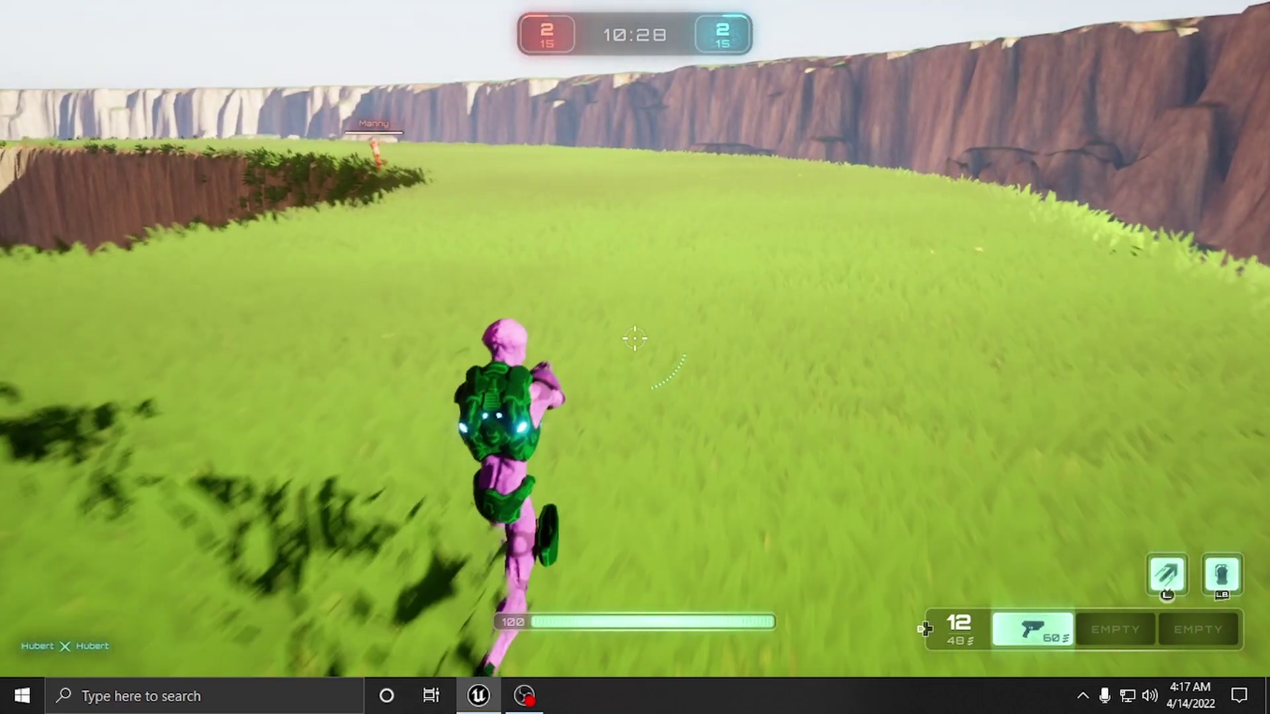
{"action": "key", "text": "shift"}
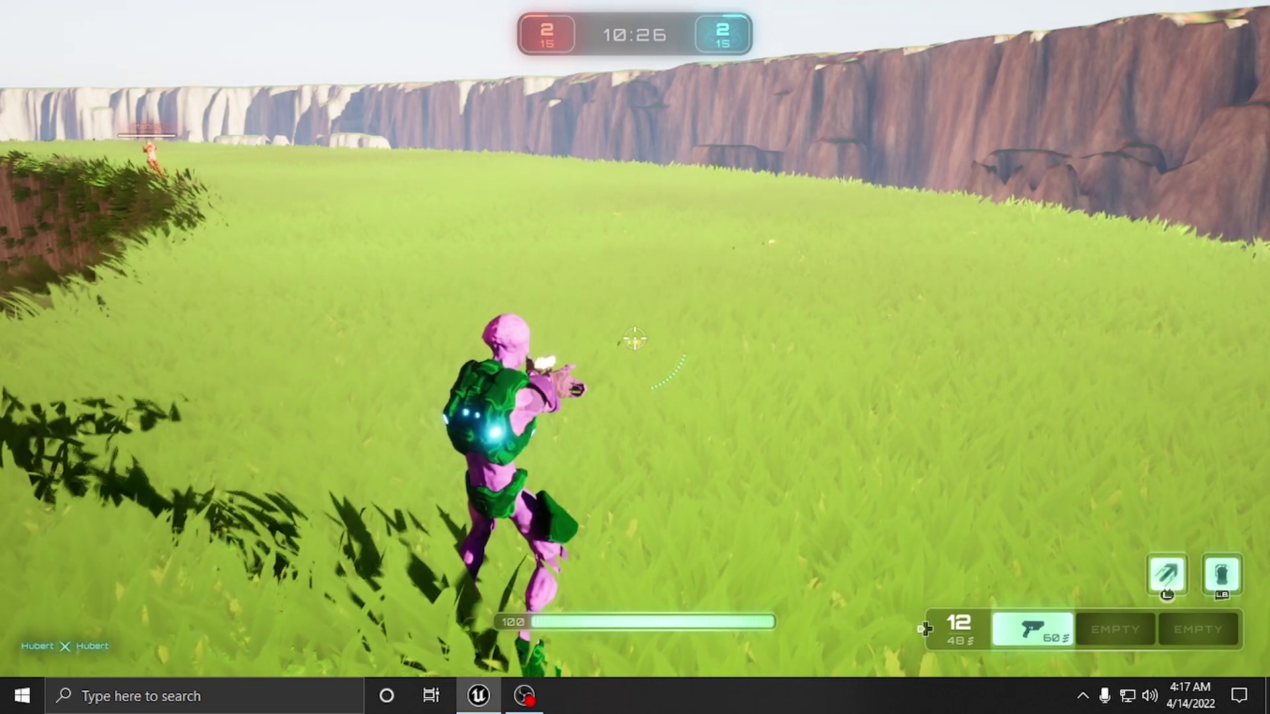
Step: End the play session and return the full-screen viewport to the normal editor layout
{"action": "key", "text": "Escape"}
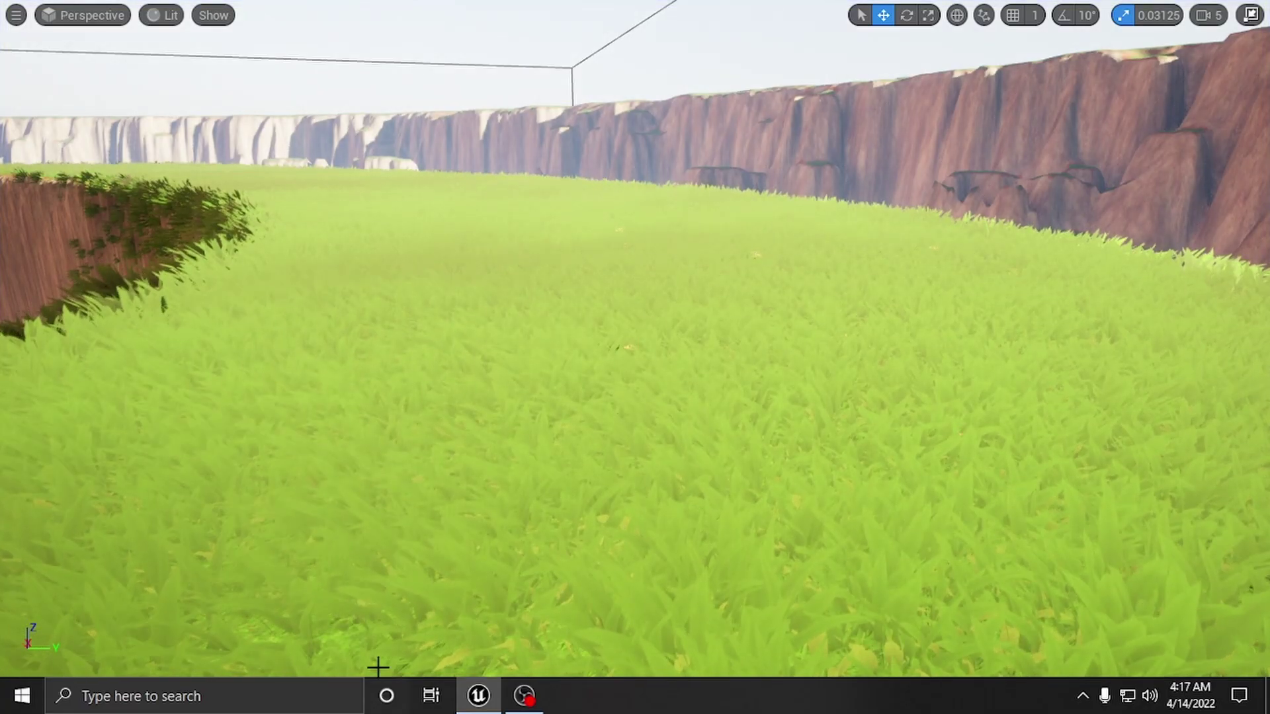
{"action": "left_click", "coordinate": [478, 697]}
{"action": "left_click", "coordinate": [478, 701]}
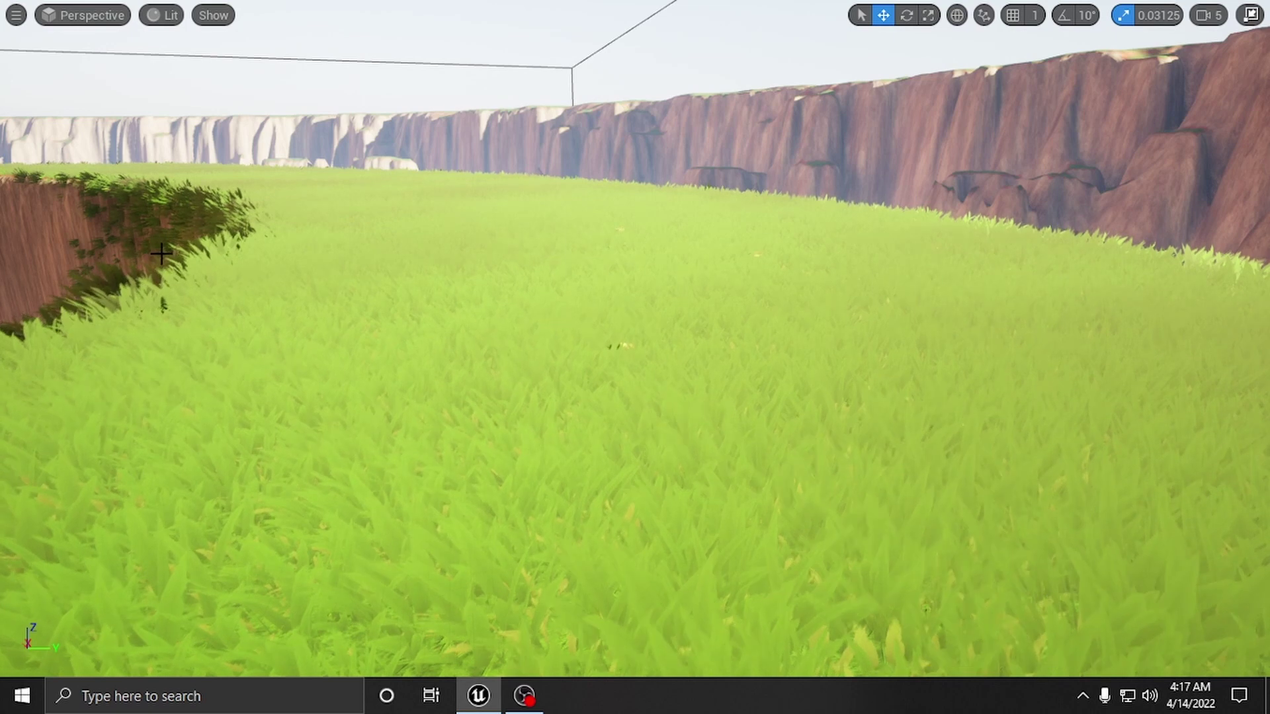
{"action": "key", "text": "F11"}
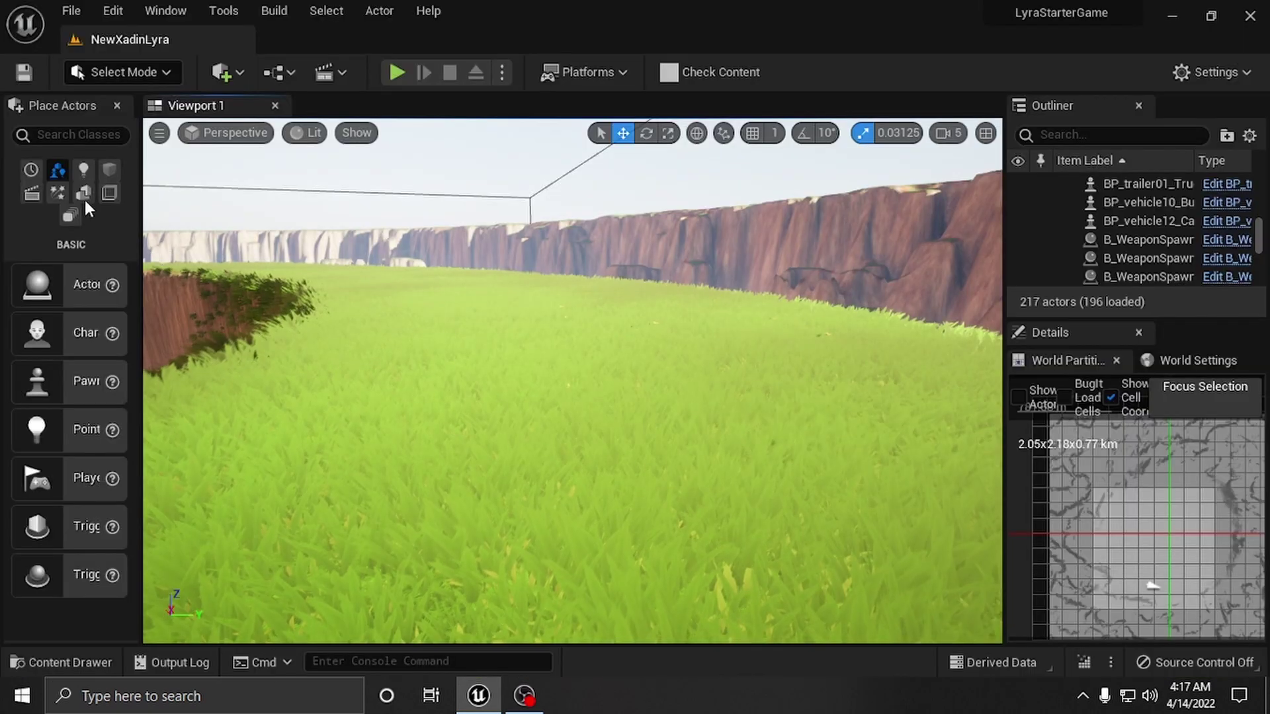
Step: Open the Project Settings and check the Runtime Generation option in the Navigation Mesh settings
{"action": "left_click", "coordinate": [71, 10]}
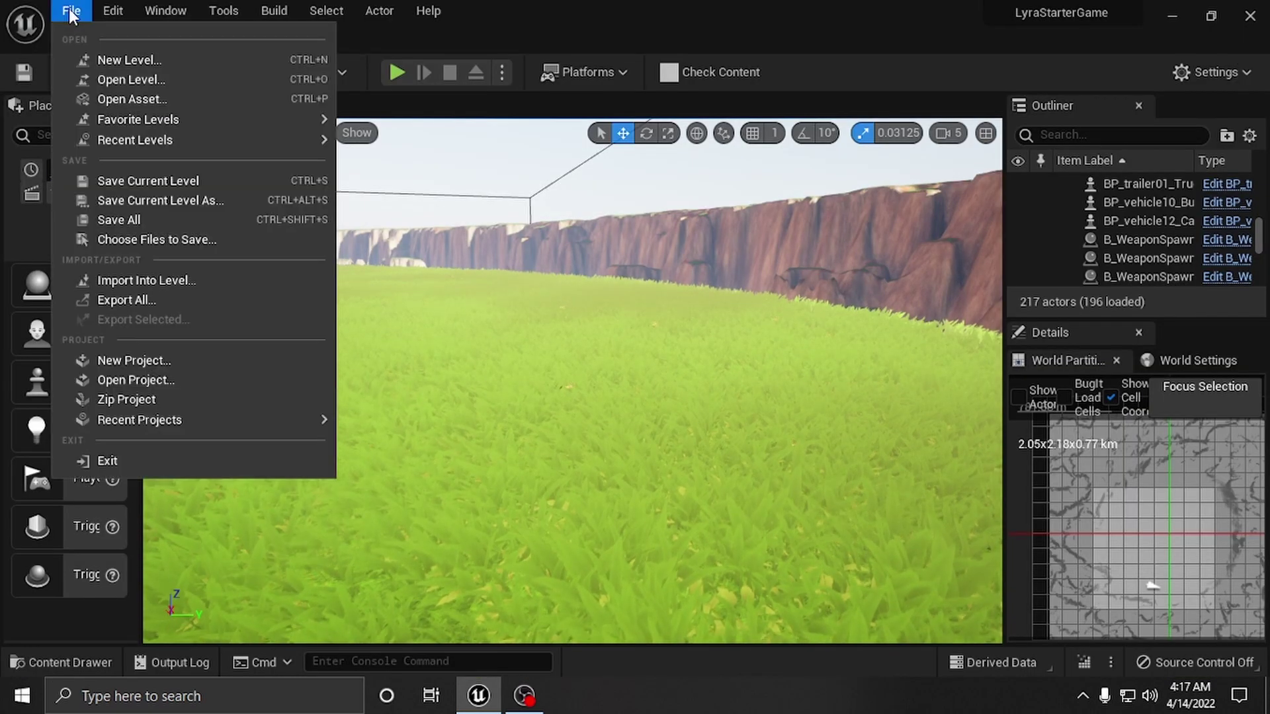
{"action": "mouse_move", "coordinate": [112, 10]}
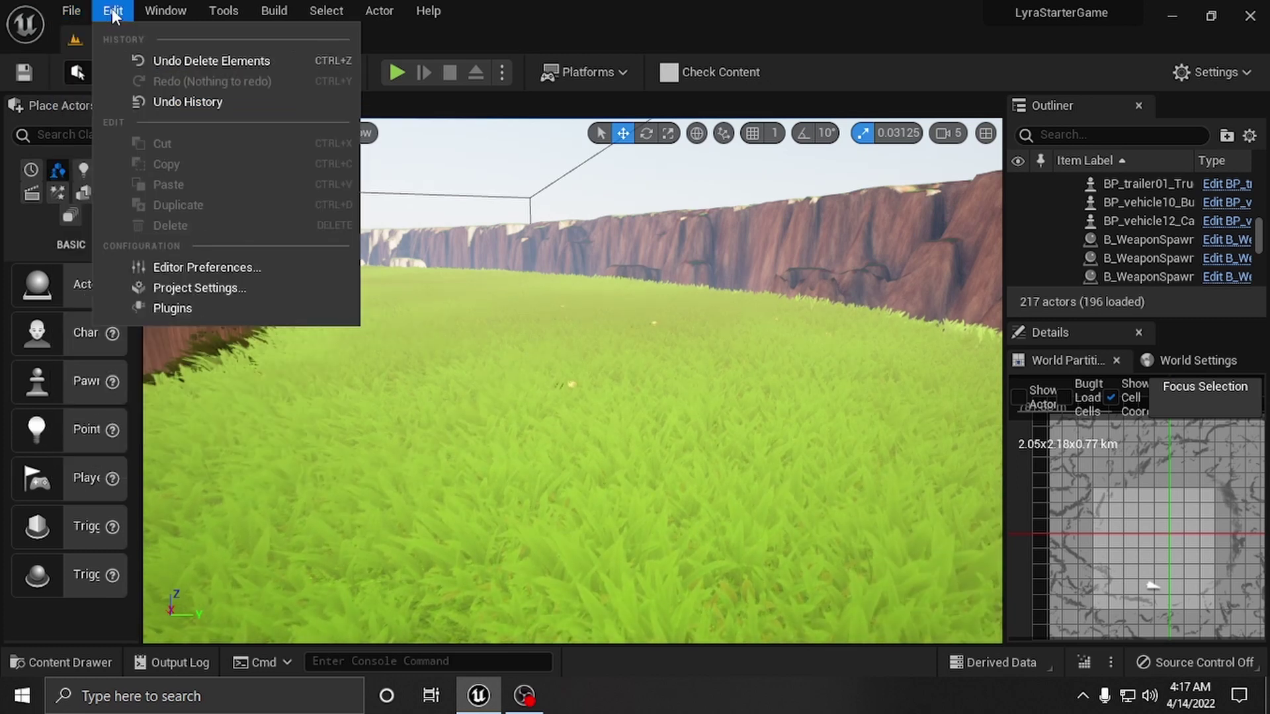
{"action": "left_click", "coordinate": [173, 287]}
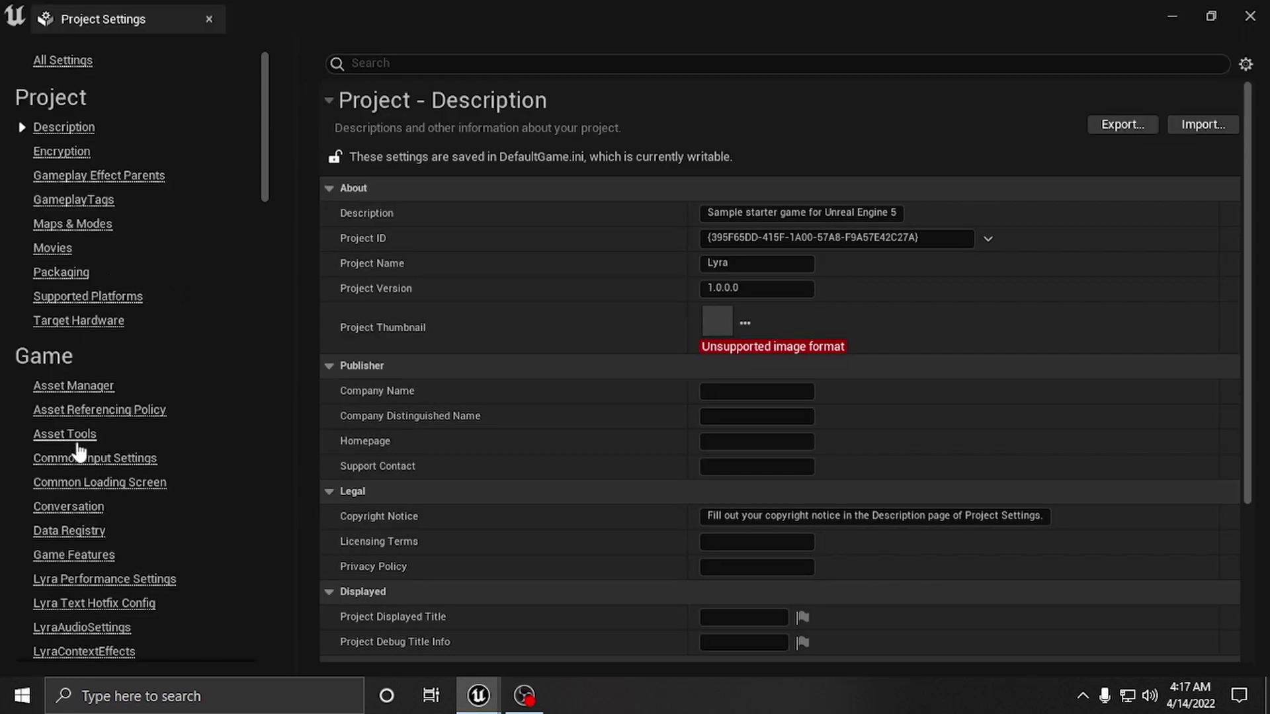
{"action": "scroll", "coordinate": [84, 457], "scroll_direction": "down", "scroll_amount": 5}
{"action": "scroll", "coordinate": [82, 475], "scroll_direction": "down", "scroll_amount": 7}
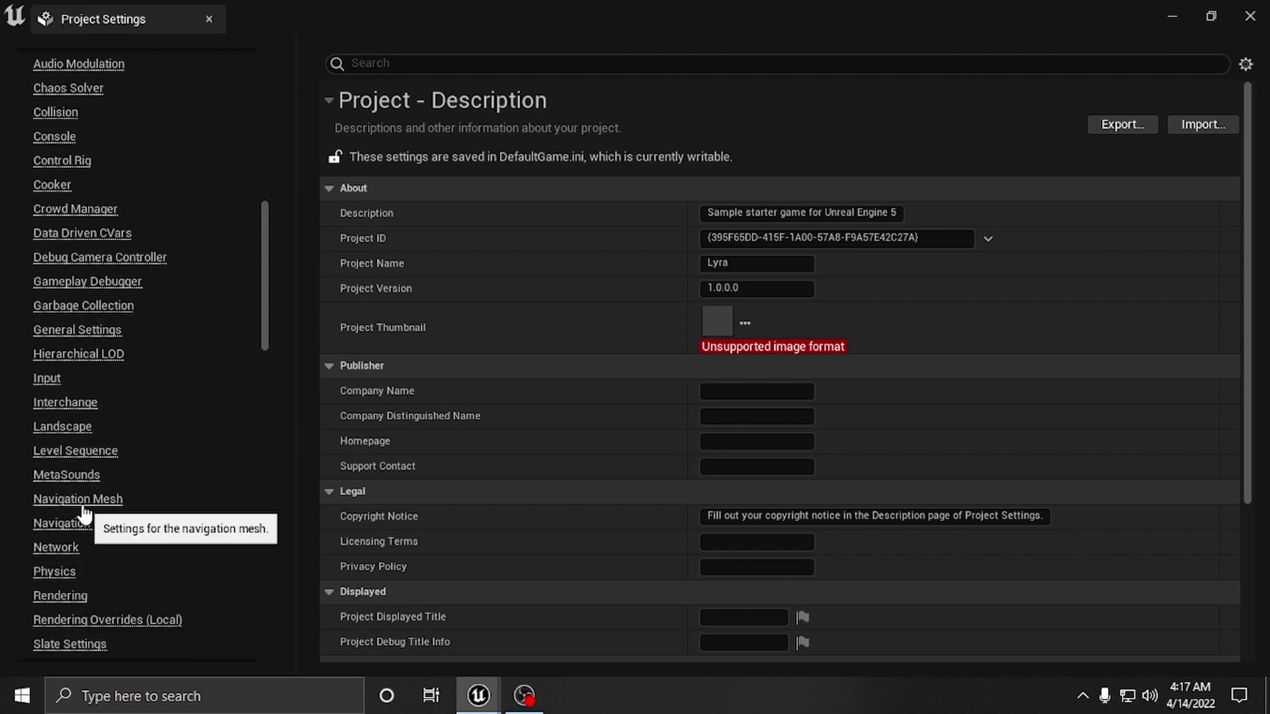
{"action": "left_click", "coordinate": [78, 500]}
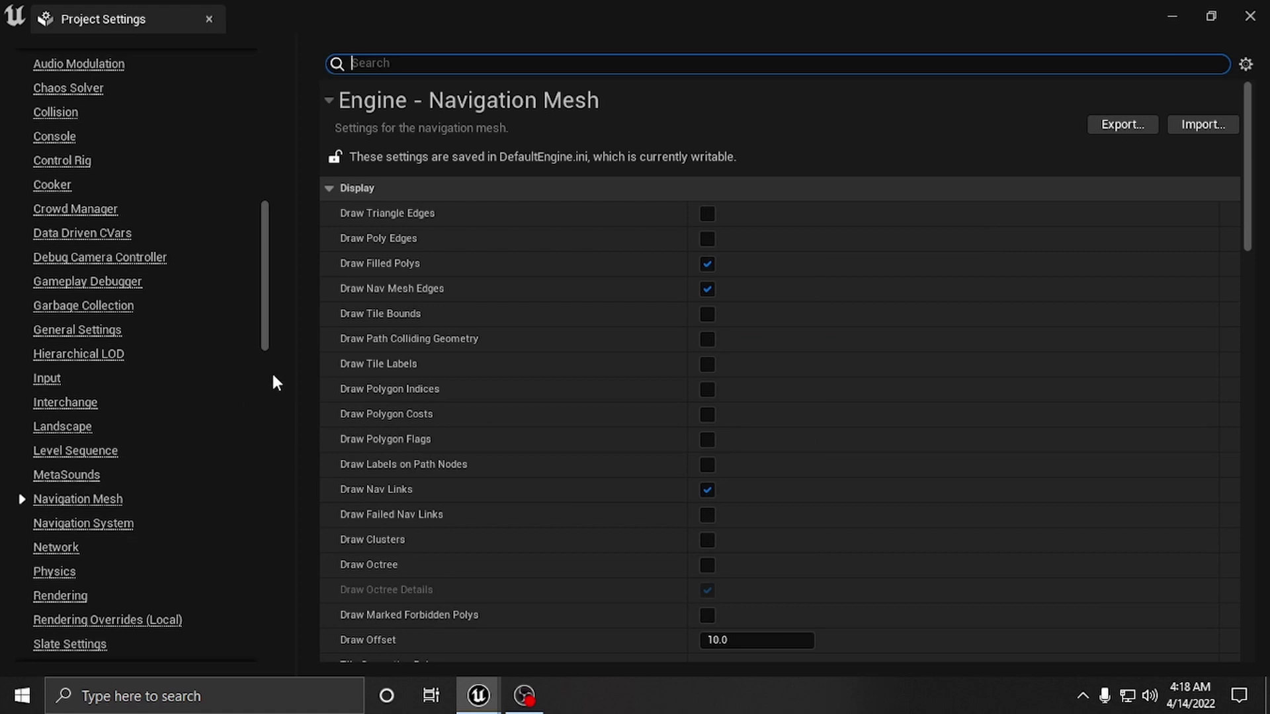
{"action": "scroll", "coordinate": [553, 539], "scroll_direction": "down", "scroll_amount": 7}
{"action": "scroll", "coordinate": [559, 561], "scroll_direction": "down", "scroll_amount": 14}
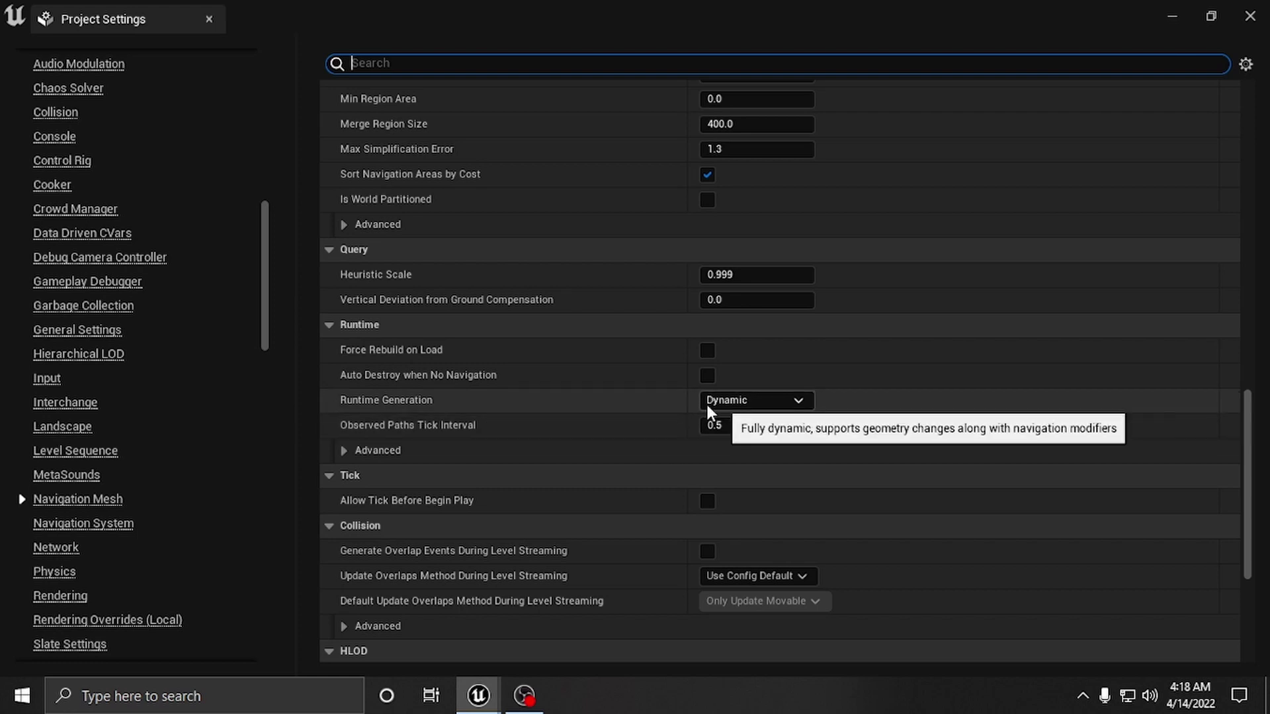
Step: Review the Navigation System settings, search for "invok" to check Generate Navigation Only Around Navigation Invokers, and return to the level
{"action": "left_click", "coordinate": [125, 529]}
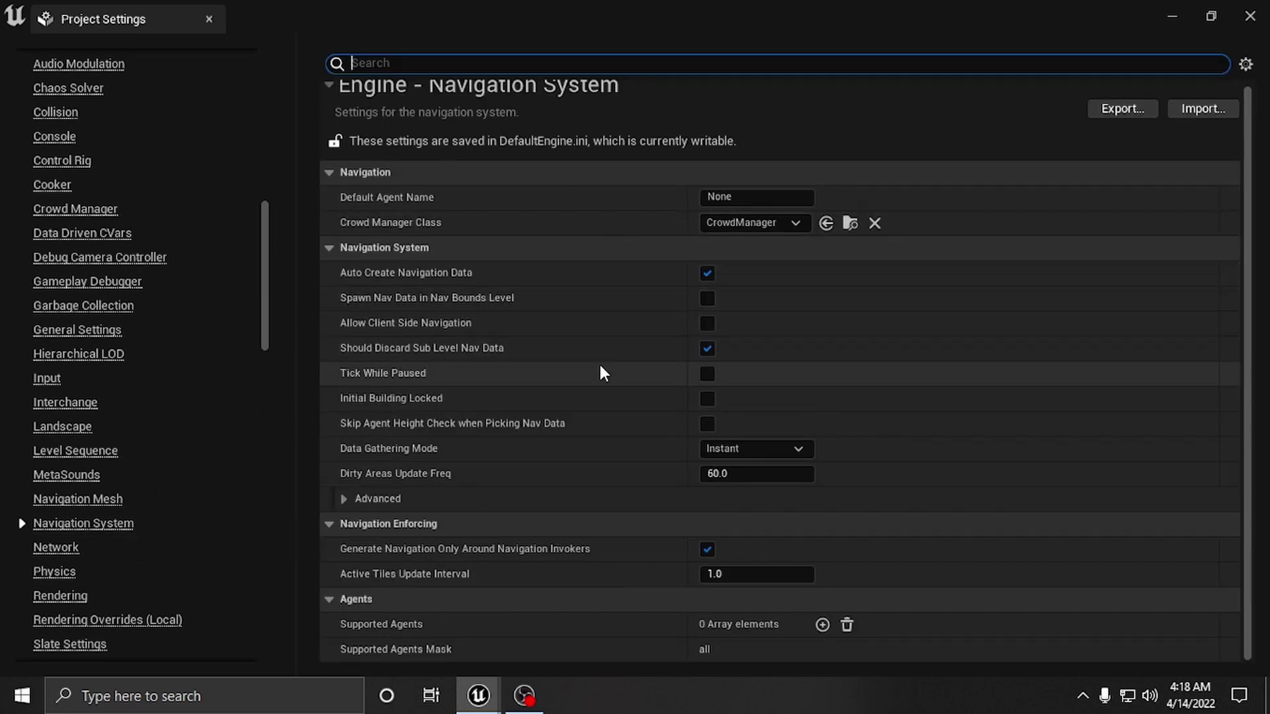
{"action": "mouse_move", "coordinate": [402, 451]}
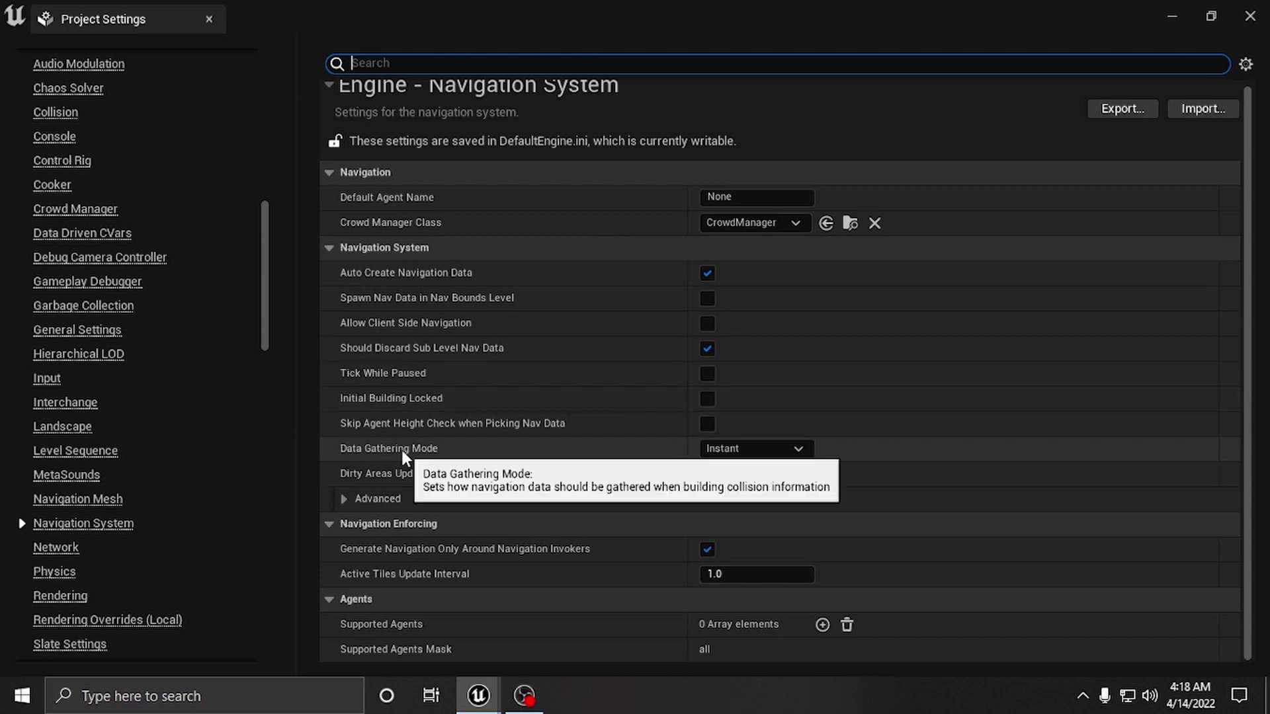
{"action": "scroll", "coordinate": [516, 352], "scroll_direction": "up", "scroll_amount": 1}
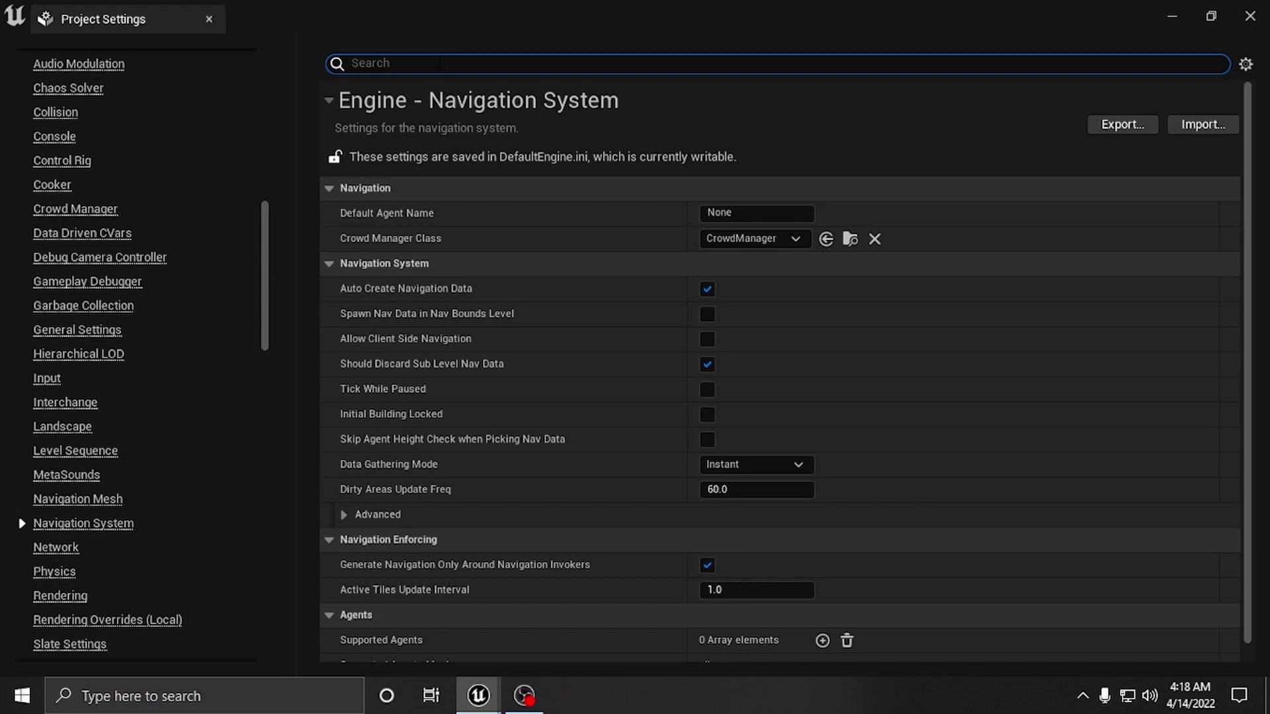
{"action": "type", "text": "invo"}
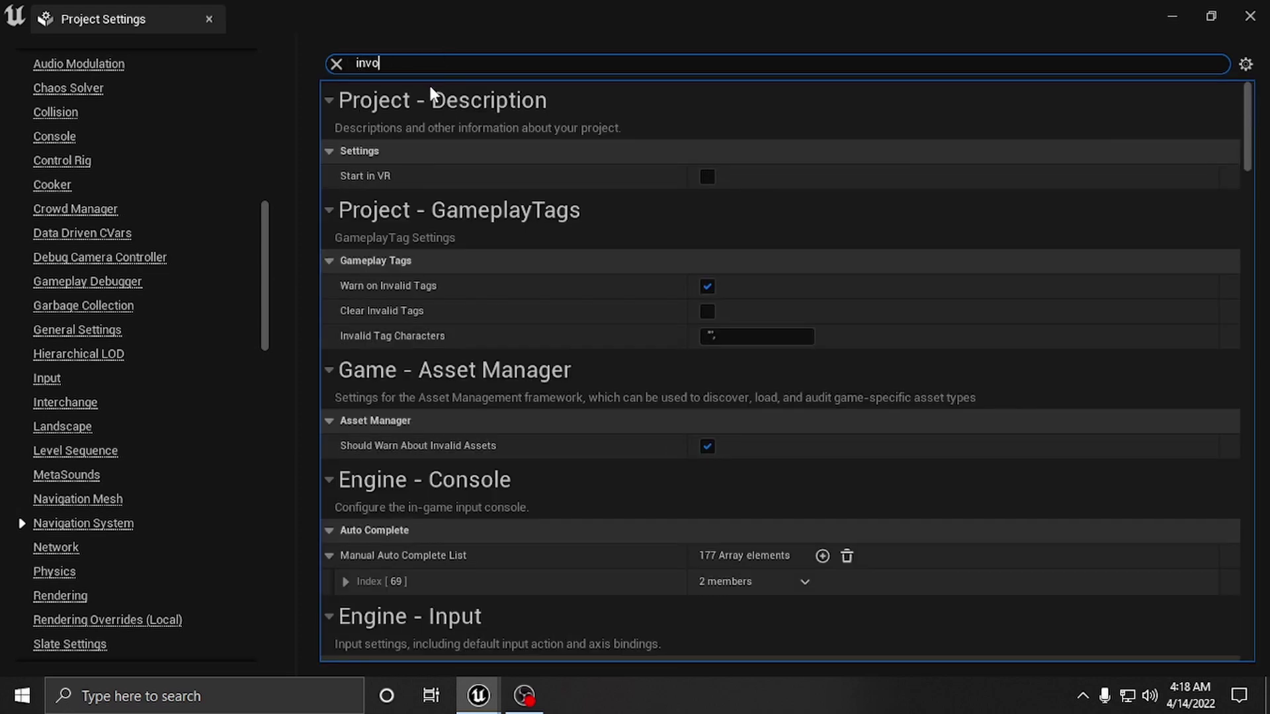
{"action": "type", "text": "k"}
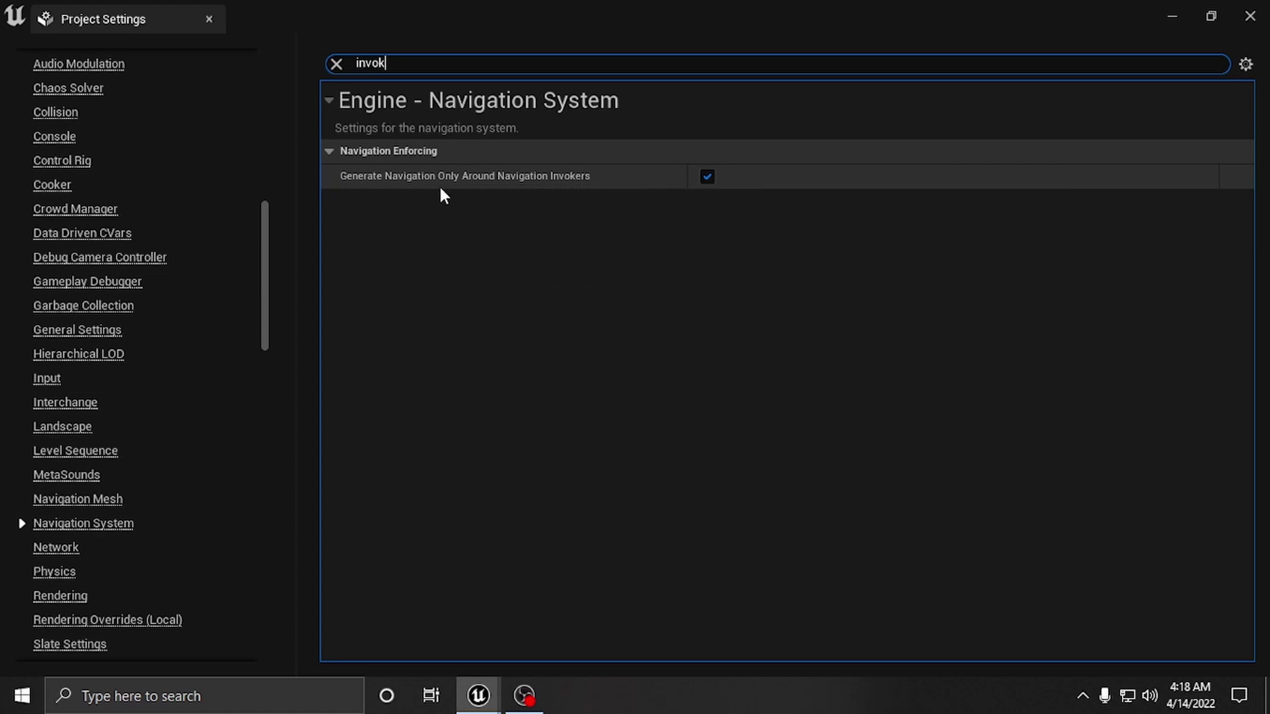
{"action": "mouse_move", "coordinate": [406, 174]}
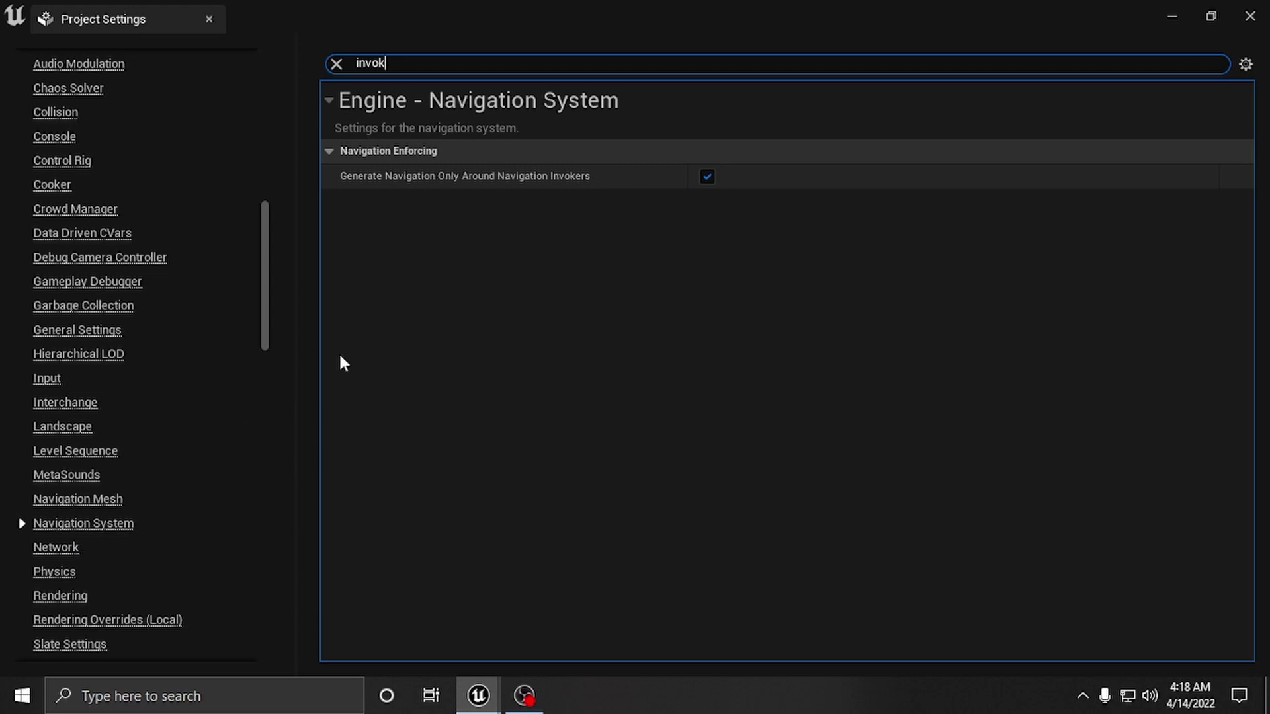
{"action": "left_click", "coordinate": [1170, 18]}
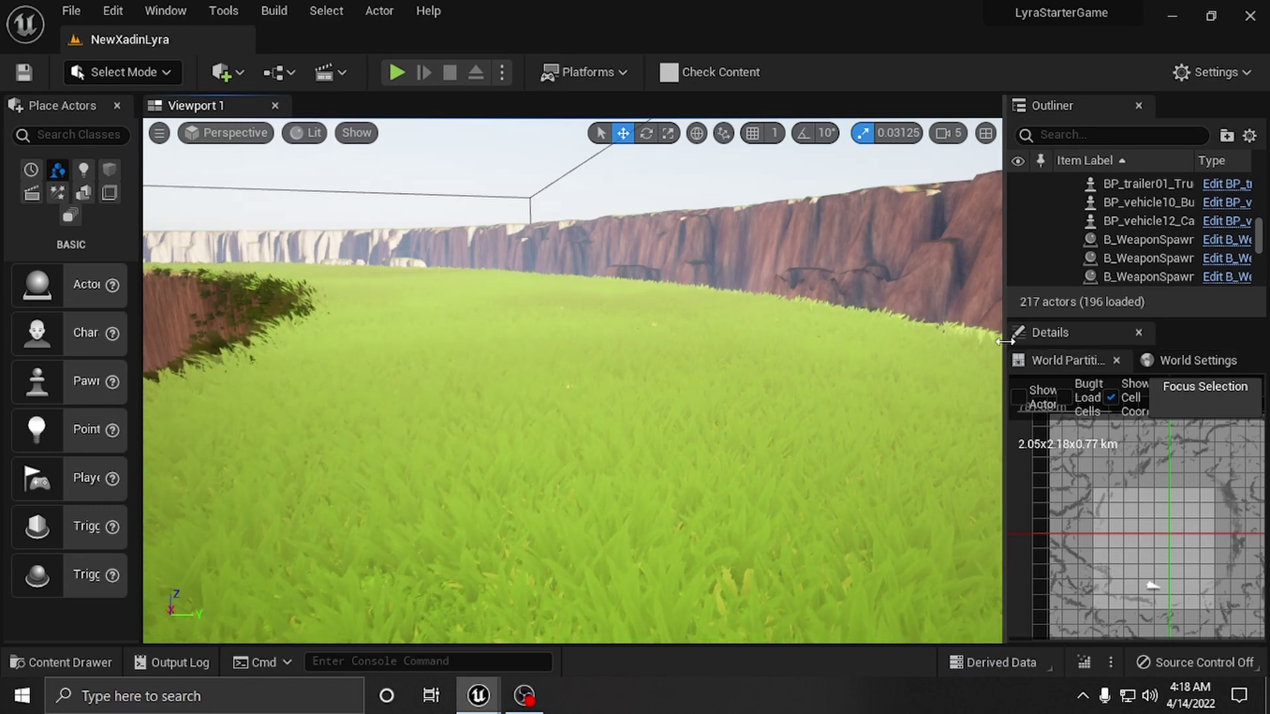
Step: Widen the level viewport and fly over the grass to look at the buildings, cliffs and bridge
{"action": "left_click_drag", "start_coordinate": [1004, 341], "coordinate": [1127, 341]}
{"action": "right_click_drag", "start_coordinate": [831, 442], "coordinate": [311, 429]}
{"action": "key", "text": "w"}
{"action": "key", "text": "w"}
{"action": "key", "text": "w"}
{"action": "key", "text": "w"}
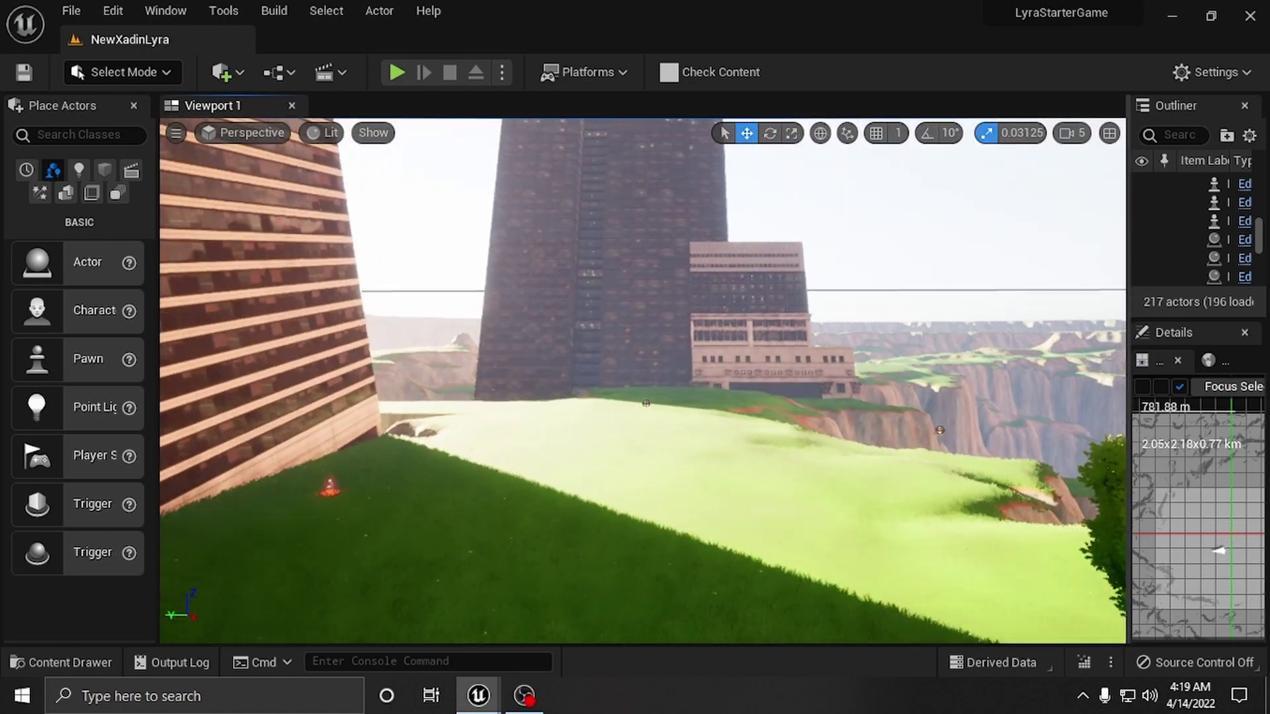
{"action": "right_click_drag", "start_coordinate": [668, 411], "coordinate": [380, 410]}
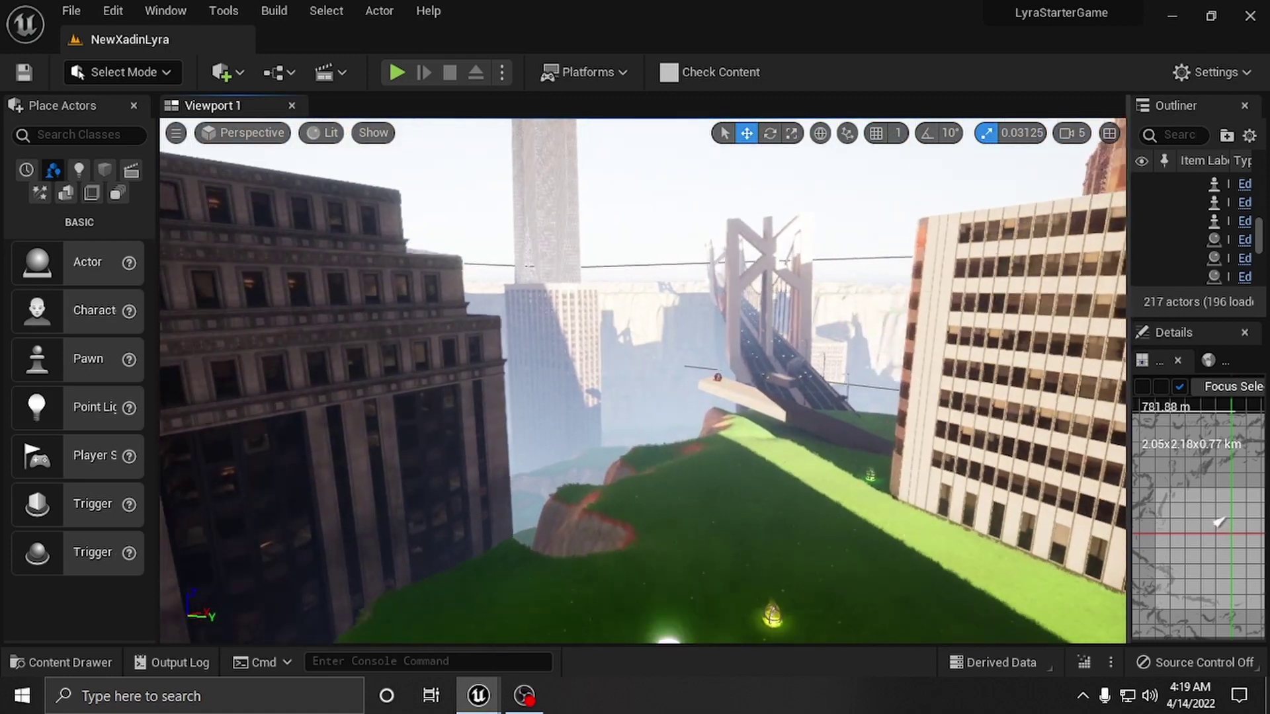
Step: Fly through the level to inspect the suspension bridge, the stone ledge in front of it, and the clock tower by the cliffs
{"action": "right_click_drag", "start_coordinate": [589, 414], "coordinate": [562, 416]}
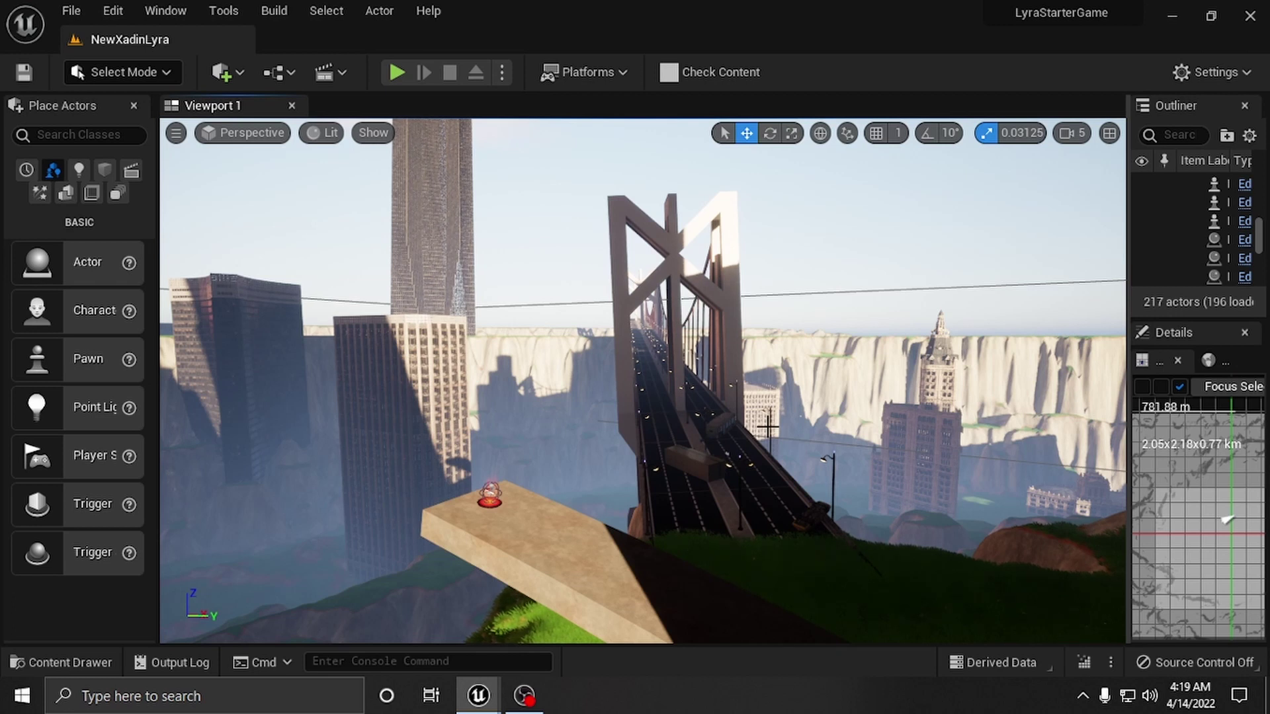
{"action": "key", "text": "Right"}
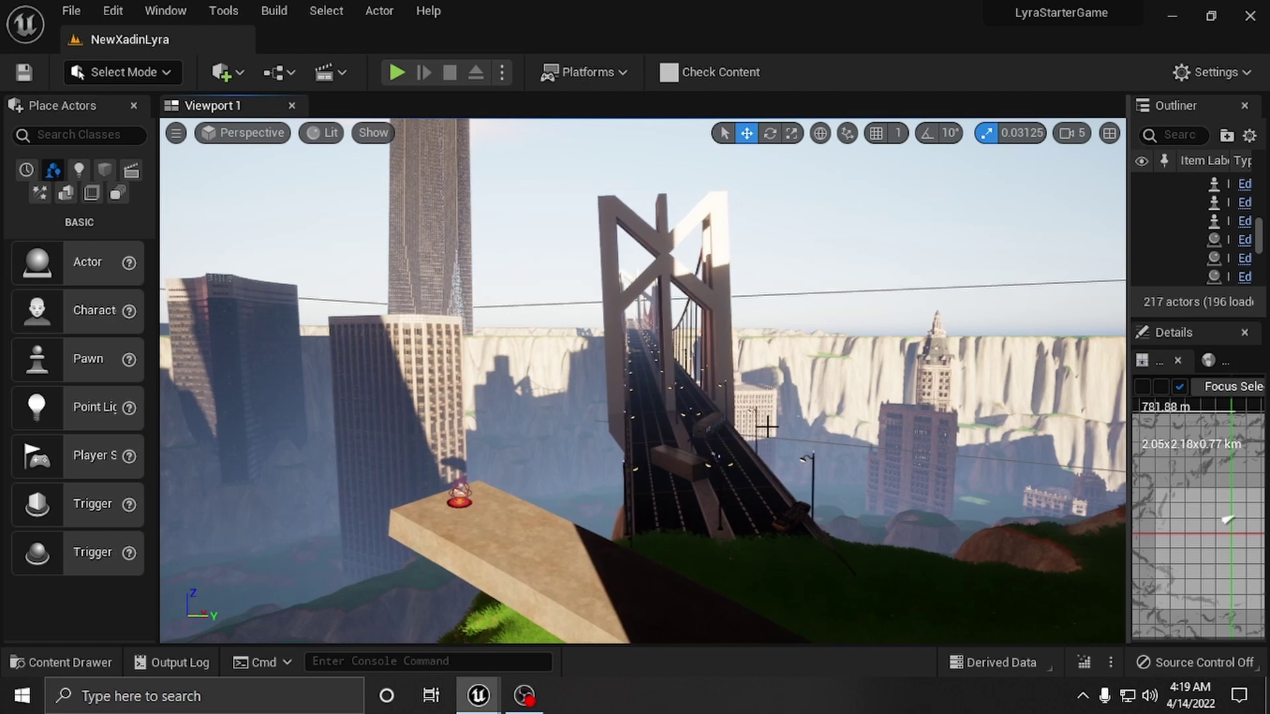
{"action": "right_click_drag", "start_coordinate": [753, 427], "coordinate": [638, 375]}
{"action": "key", "text": "s"}
{"action": "key", "text": "d"}
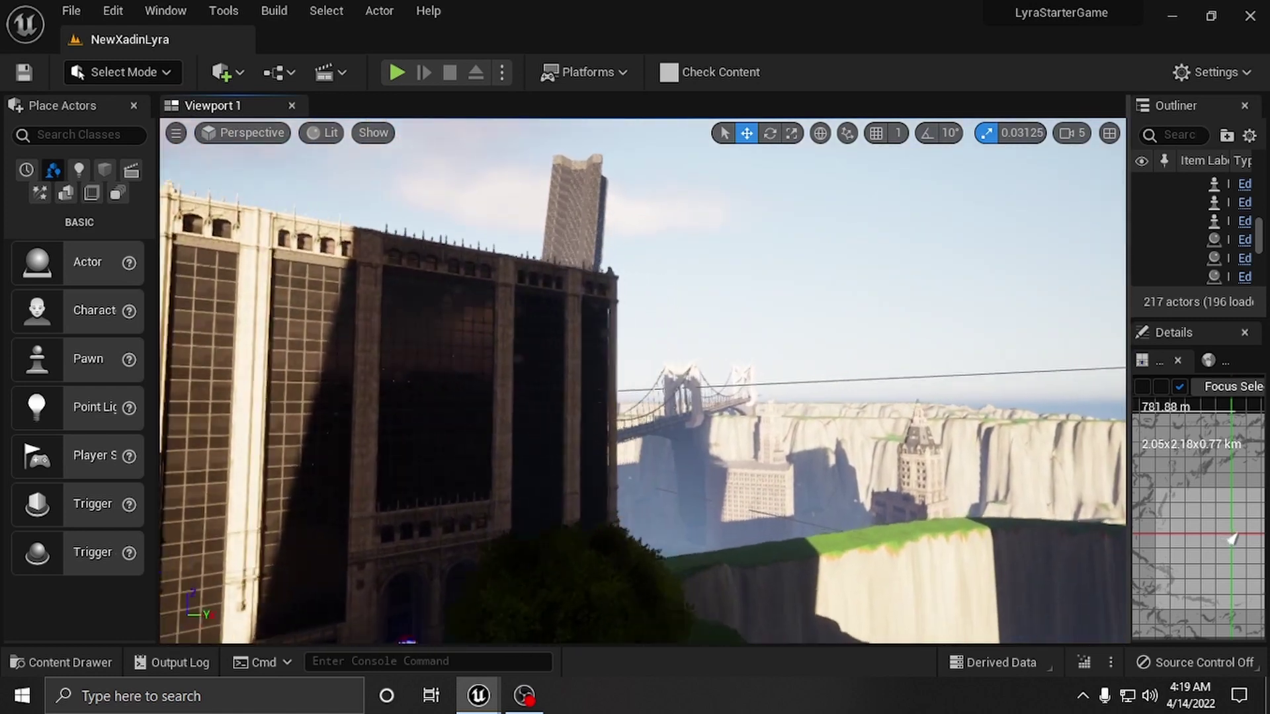
{"action": "right_click_drag", "start_coordinate": [638, 376], "coordinate": [635, 375]}
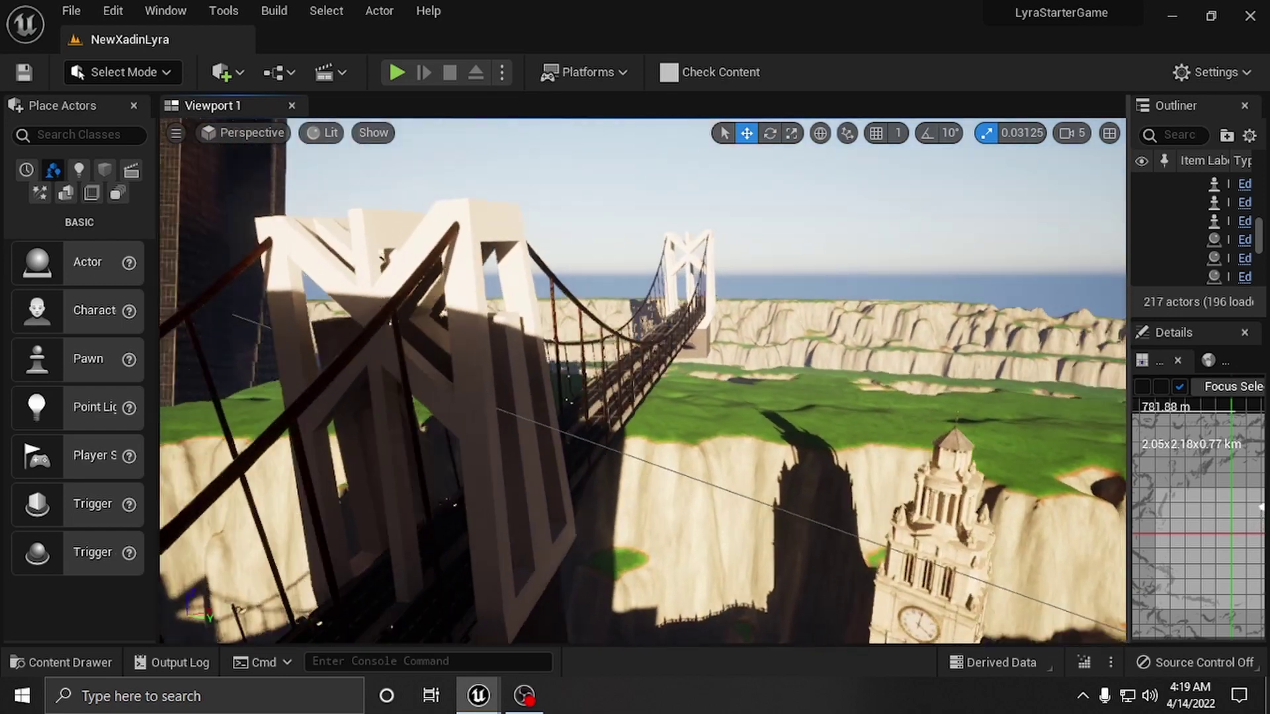
Step: Fly back over the grass to examine the walled play area with its pickups, the surrounding trees, the high-rises and the road between them
{"action": "right_click_drag", "start_coordinate": [635, 375], "coordinate": [740, 403]}
{"action": "mouse_move", "coordinate": [632, 403]}
{"action": "right_mouse_down"}
{"action": "mouse_move", "coordinate": [636, 360]}
{"action": "mouse_move", "coordinate": [671, 361]}
{"action": "mouse_move", "coordinate": [638, 362]}
{"action": "mouse_move", "coordinate": [675, 363]}
{"action": "mouse_move", "coordinate": [663, 363]}
{"action": "mouse_move", "coordinate": [670, 435]}
{"action": "mouse_move", "coordinate": [772, 419]}
{"action": "right_mouse_up"}
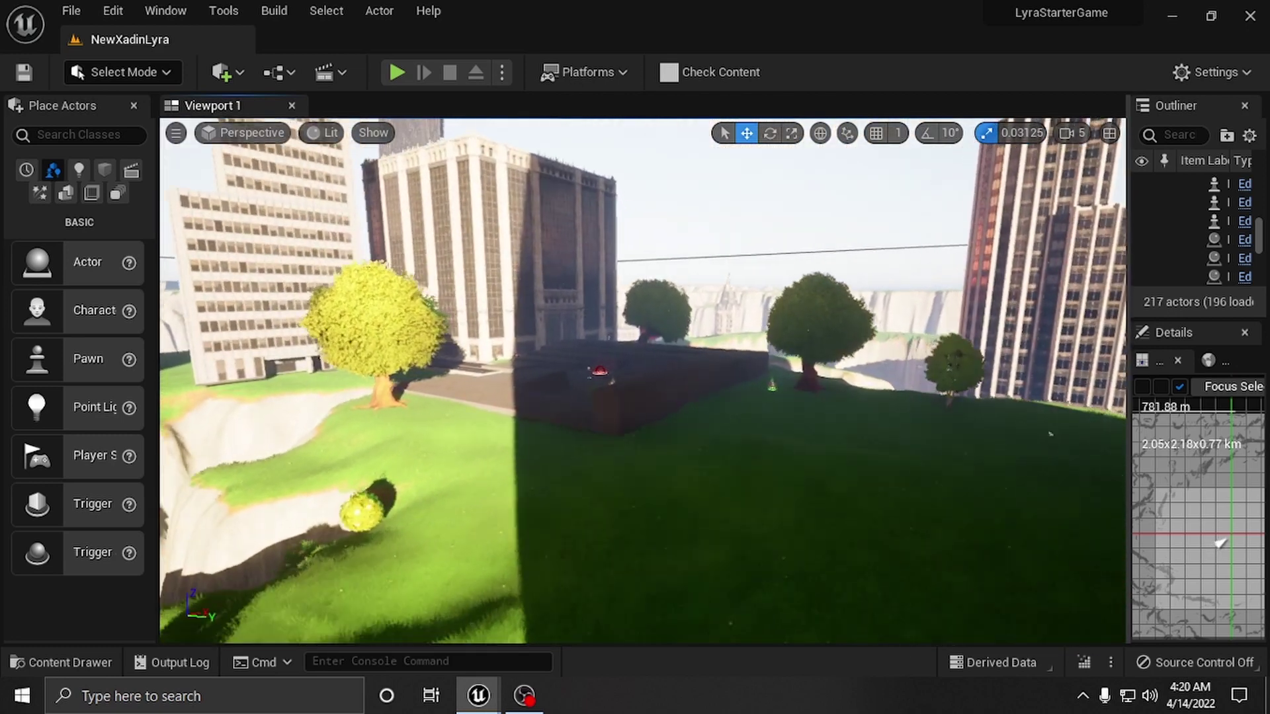
{"action": "right_click_drag", "start_coordinate": [665, 430], "coordinate": [672, 430]}
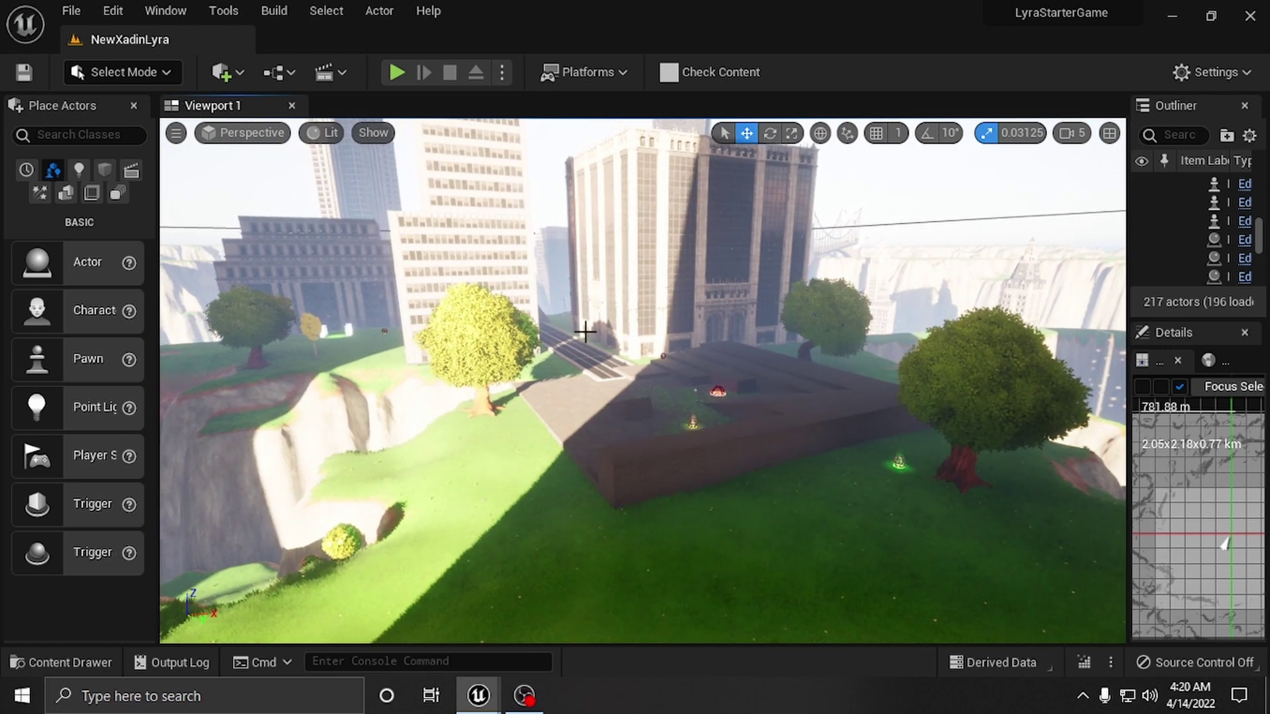
{"action": "right_click_drag", "start_coordinate": [508, 468], "coordinate": [470, 487]}
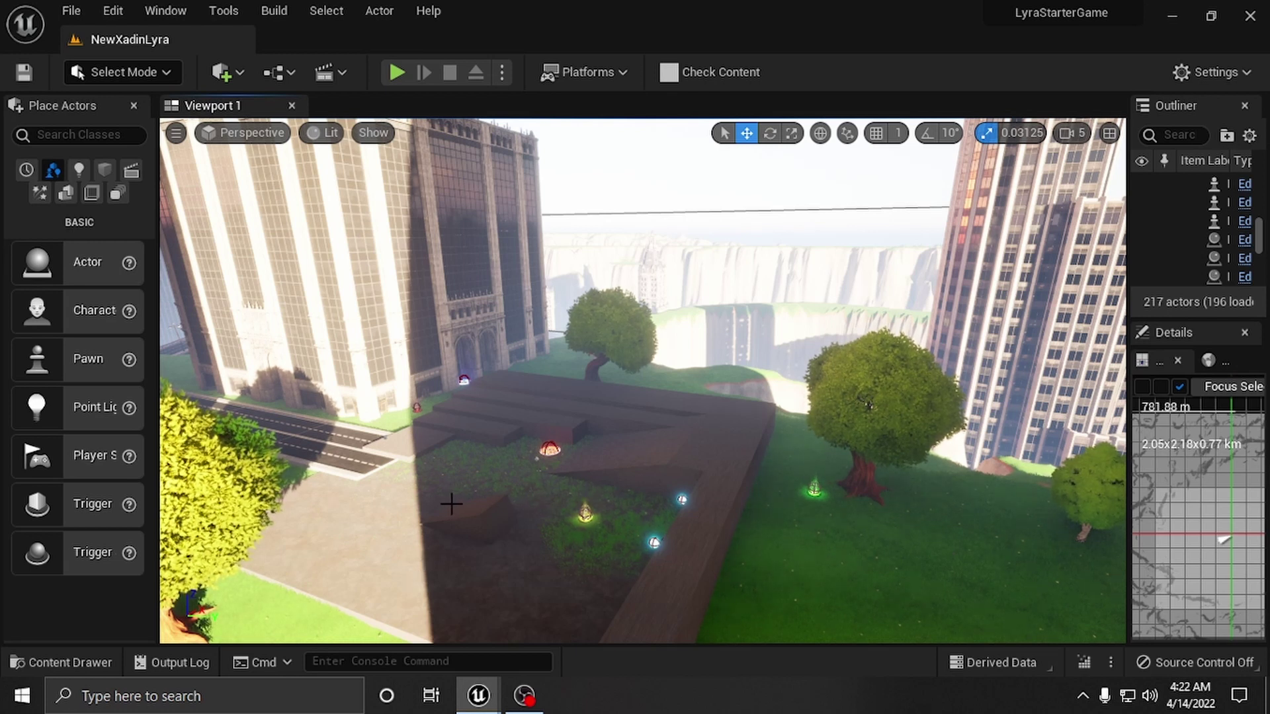
{"action": "right_click_drag", "start_coordinate": [451, 504], "coordinate": [416, 498]}
{"action": "key", "text": "w"}
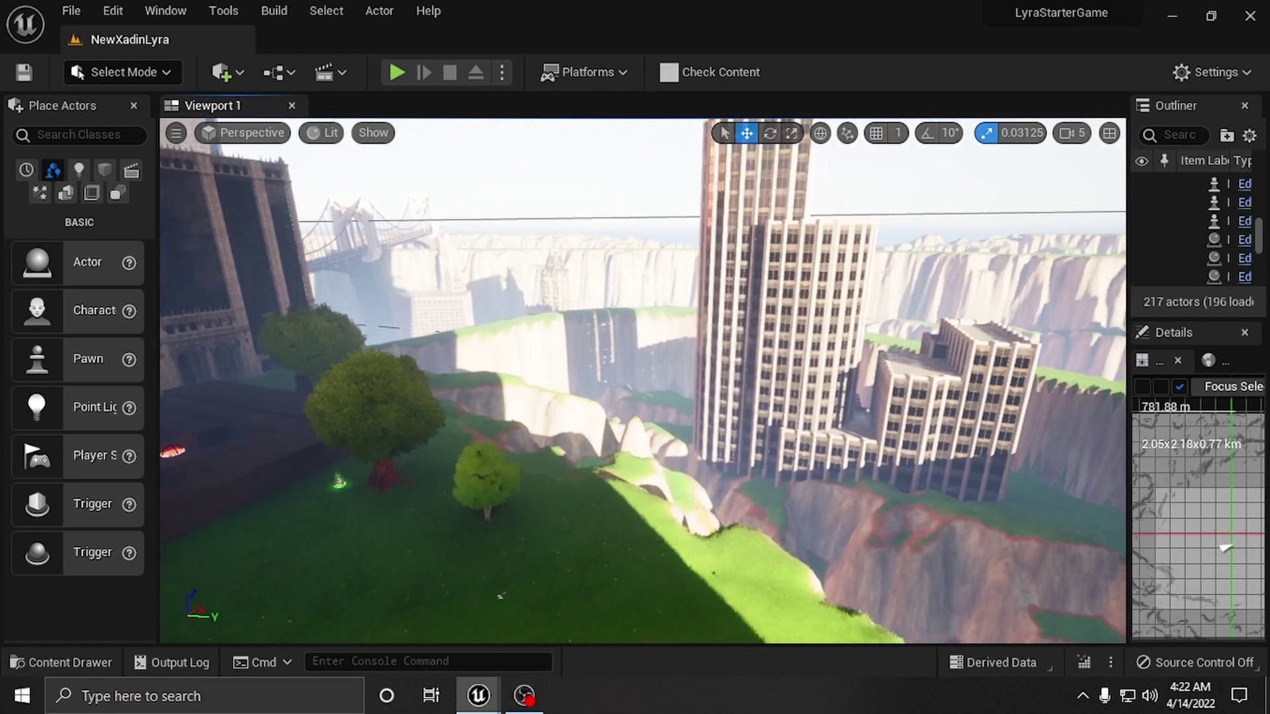
{"action": "right_click_drag", "start_coordinate": [416, 497], "coordinate": [426, 497]}
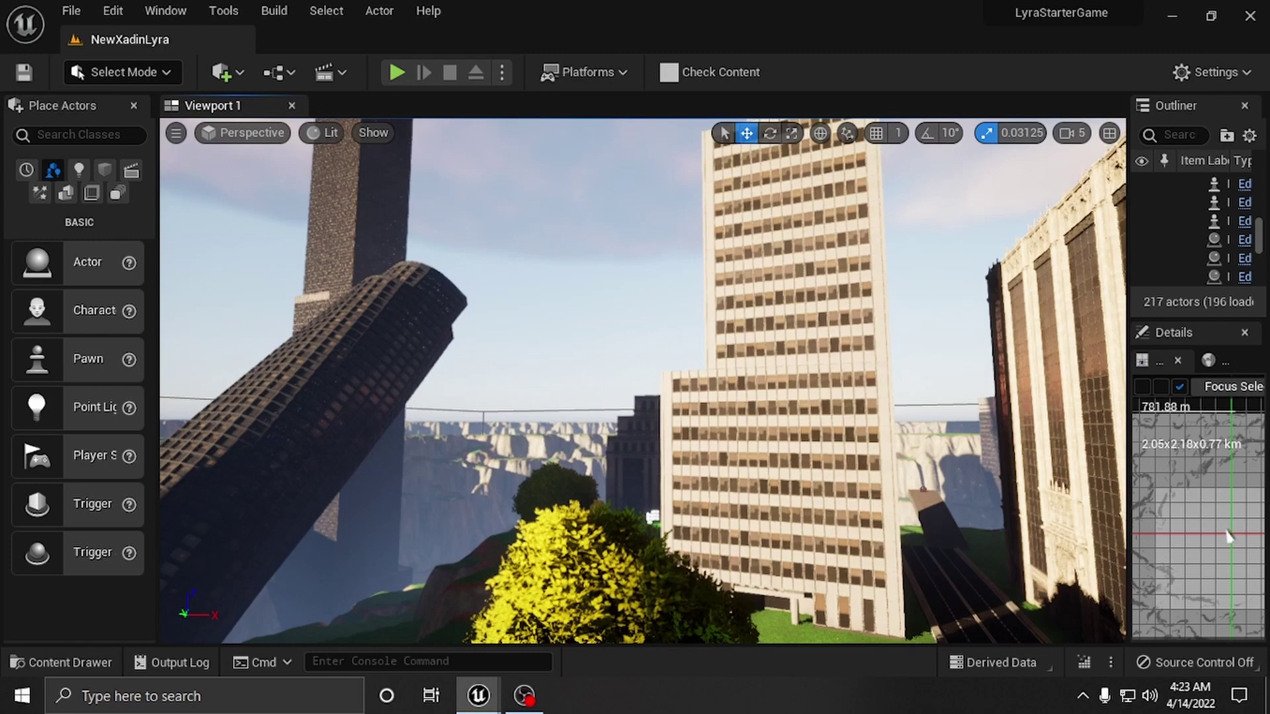
{"action": "right_click_drag", "start_coordinate": [642, 381], "coordinate": [774, 407]}
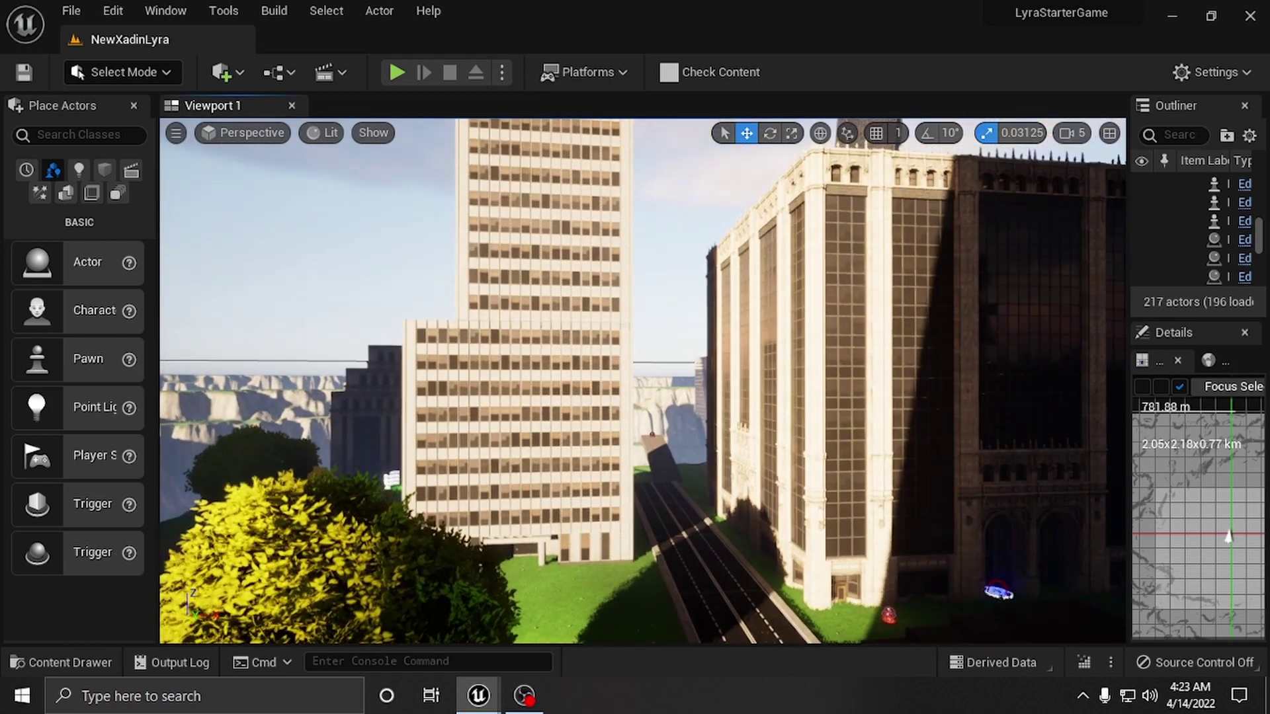
{"action": "right_click_drag", "start_coordinate": [642, 381], "coordinate": [652, 391]}
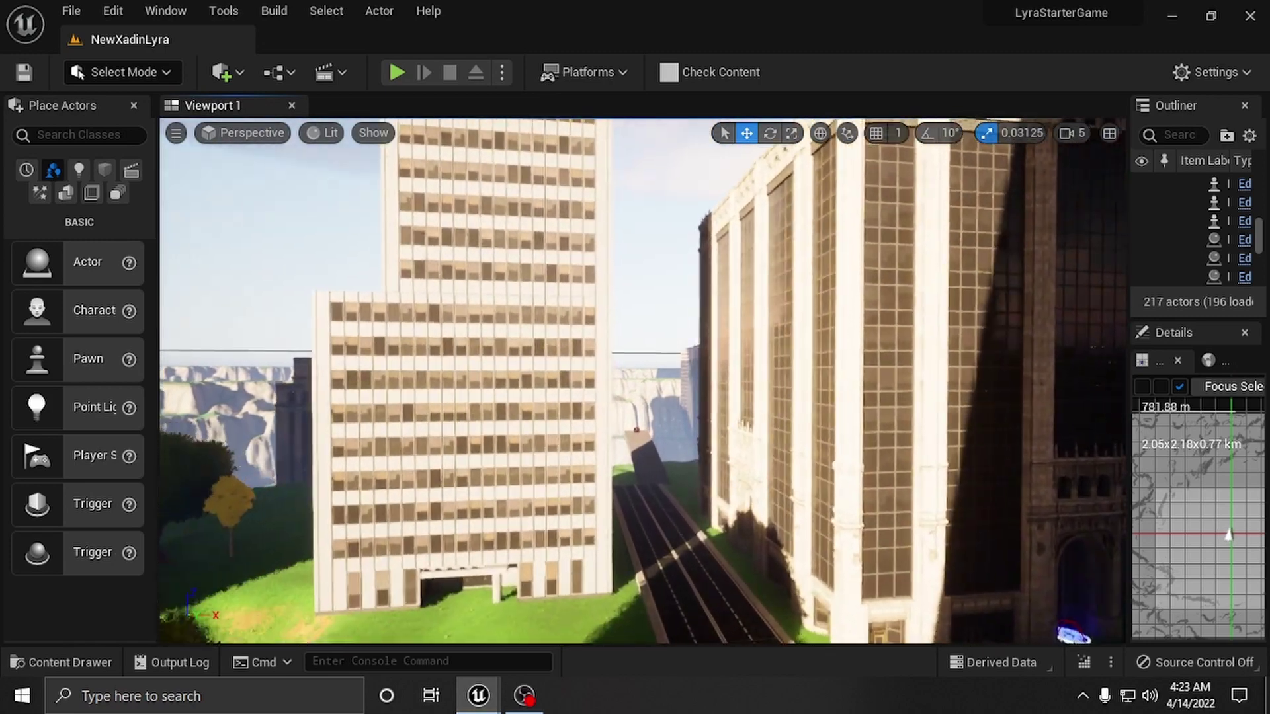